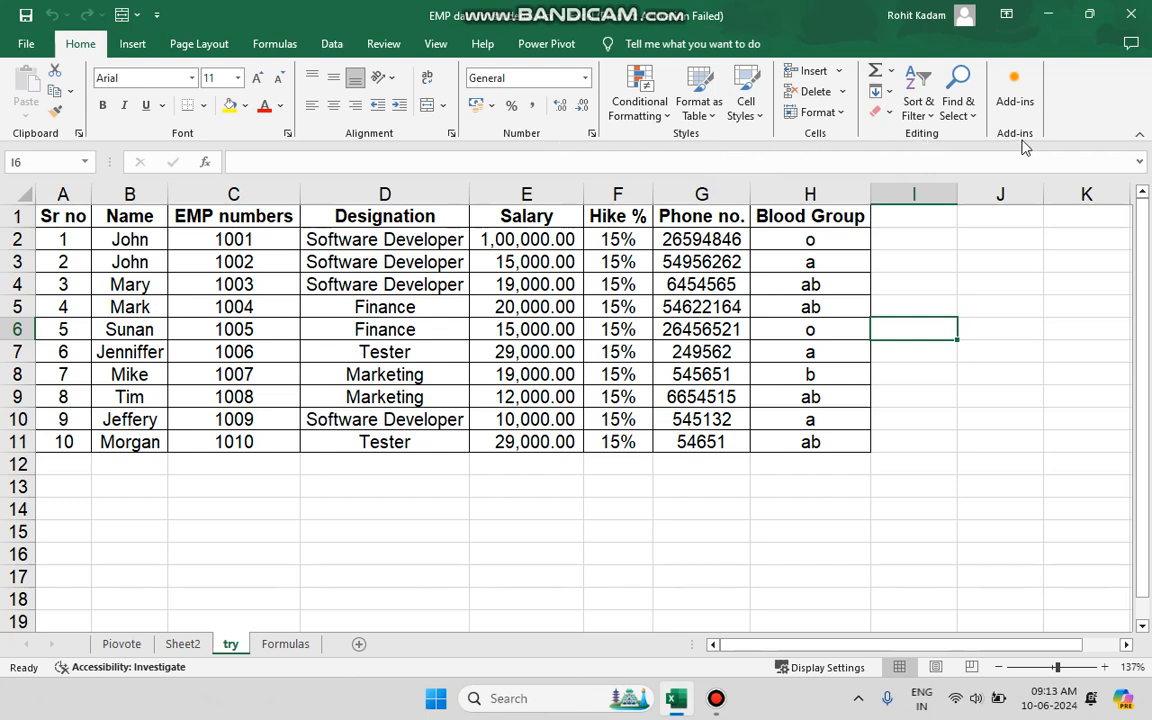
click(288, 351)
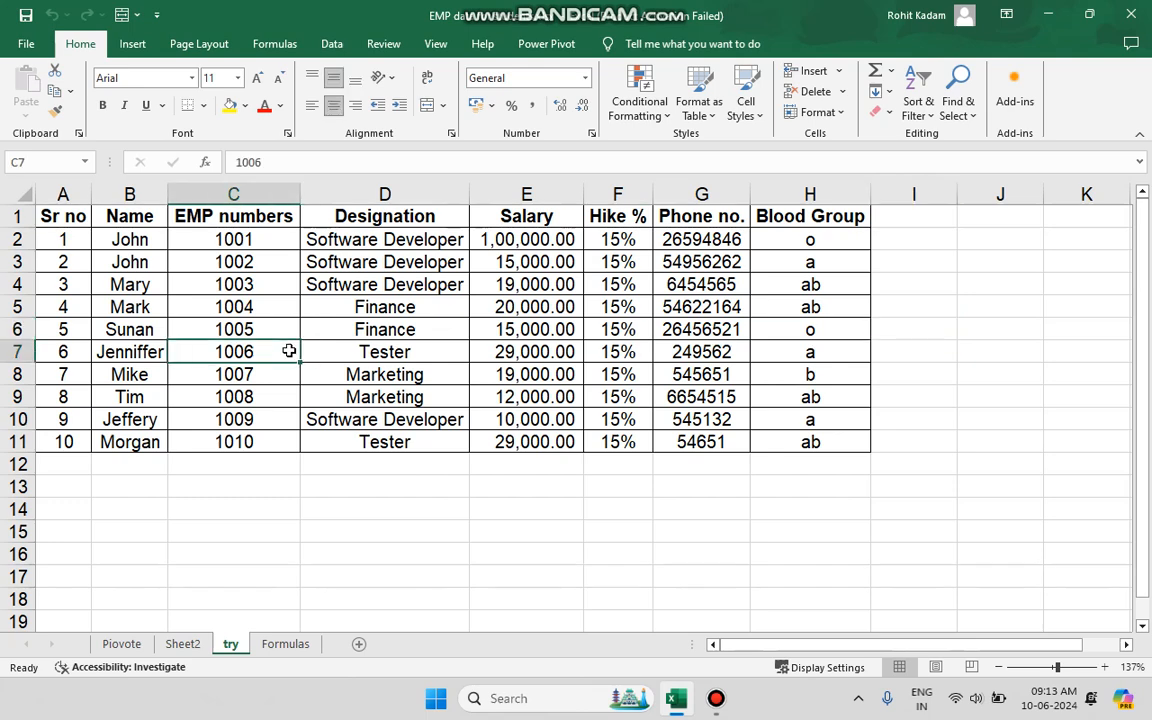
drag(70, 224, 763, 432)
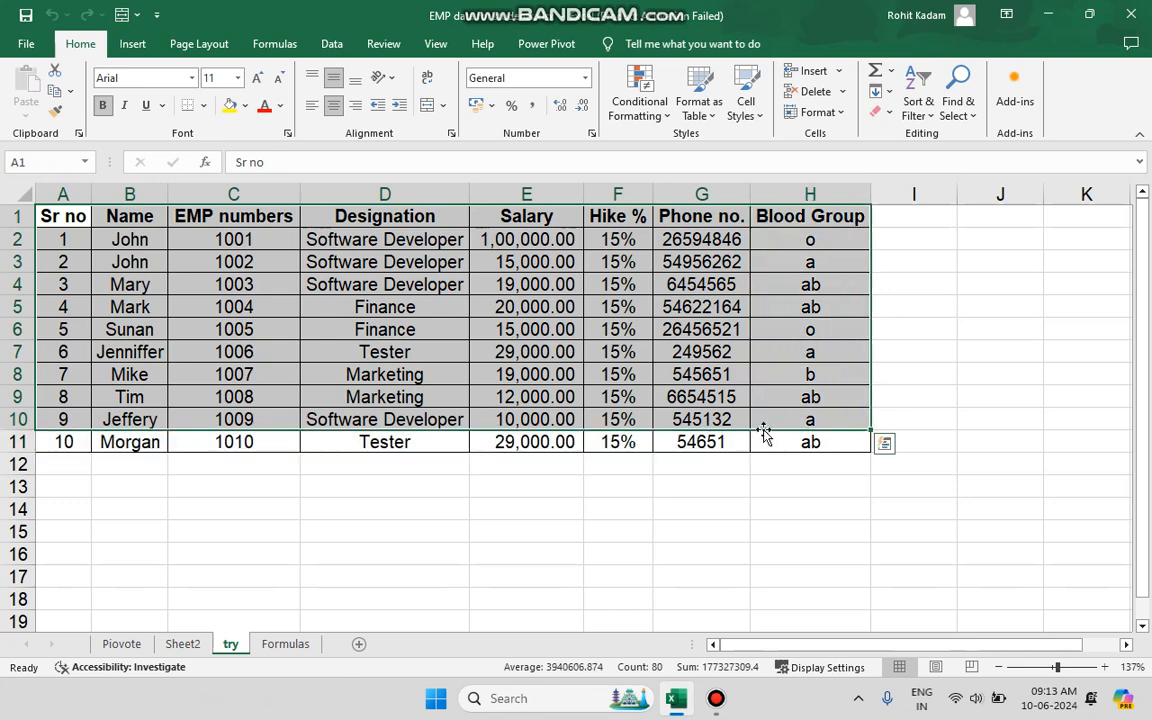
key(shift+Down)
click(336, 526)
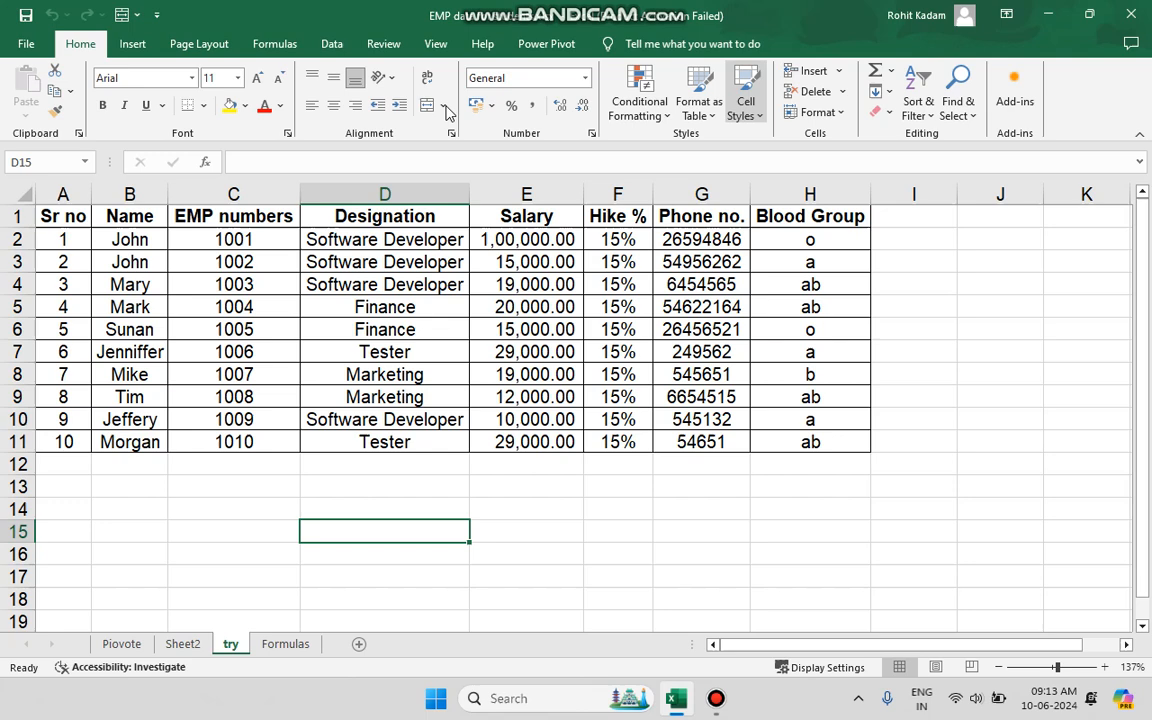
click(148, 281)
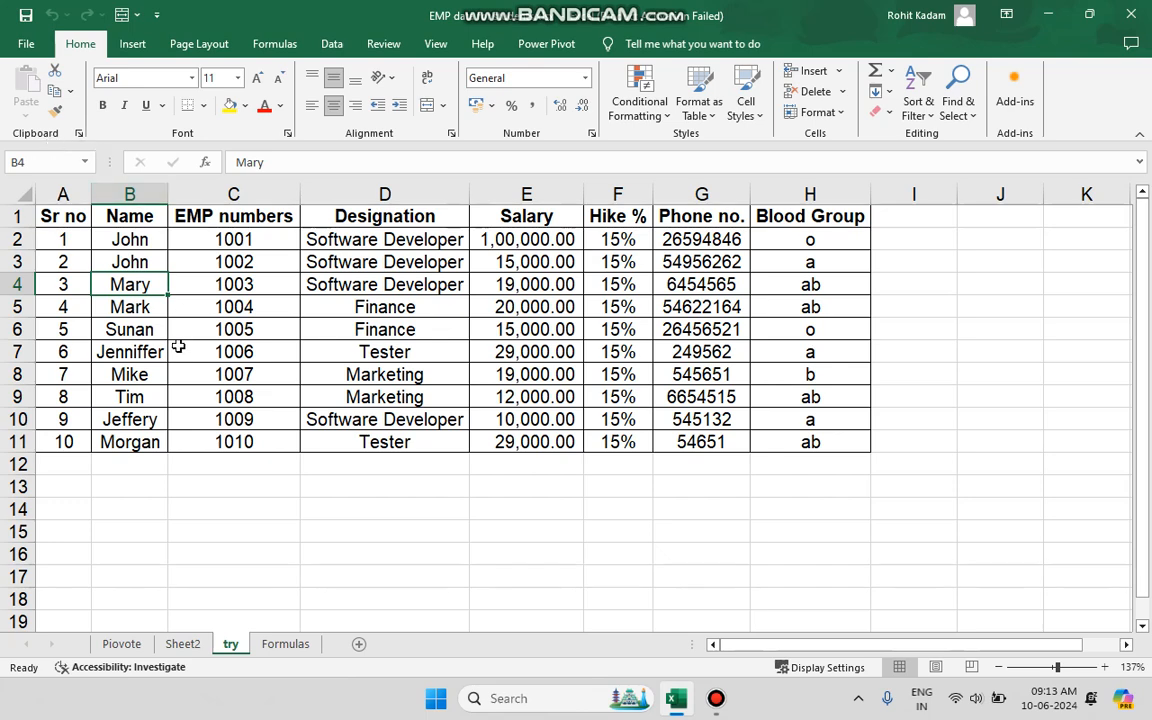
click(190, 406)
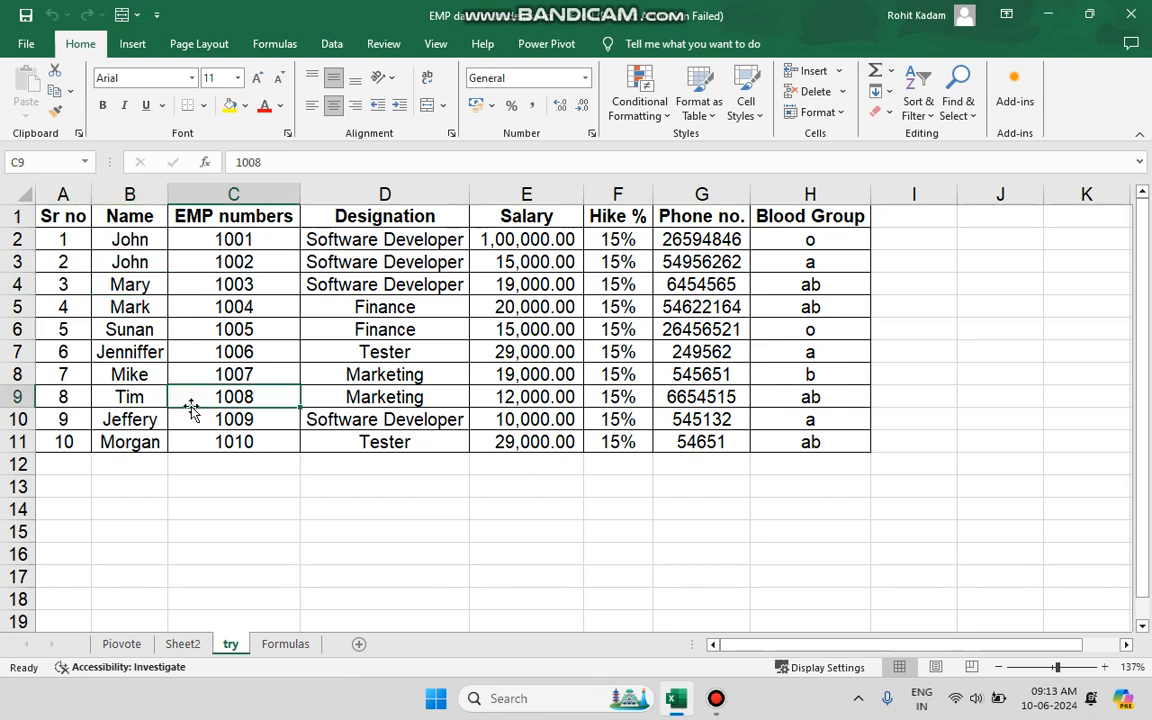
Copy the Sr no and Name columns, A1:B11, and paste them below the table starting at cell B17.
drag(60, 222, 130, 441)
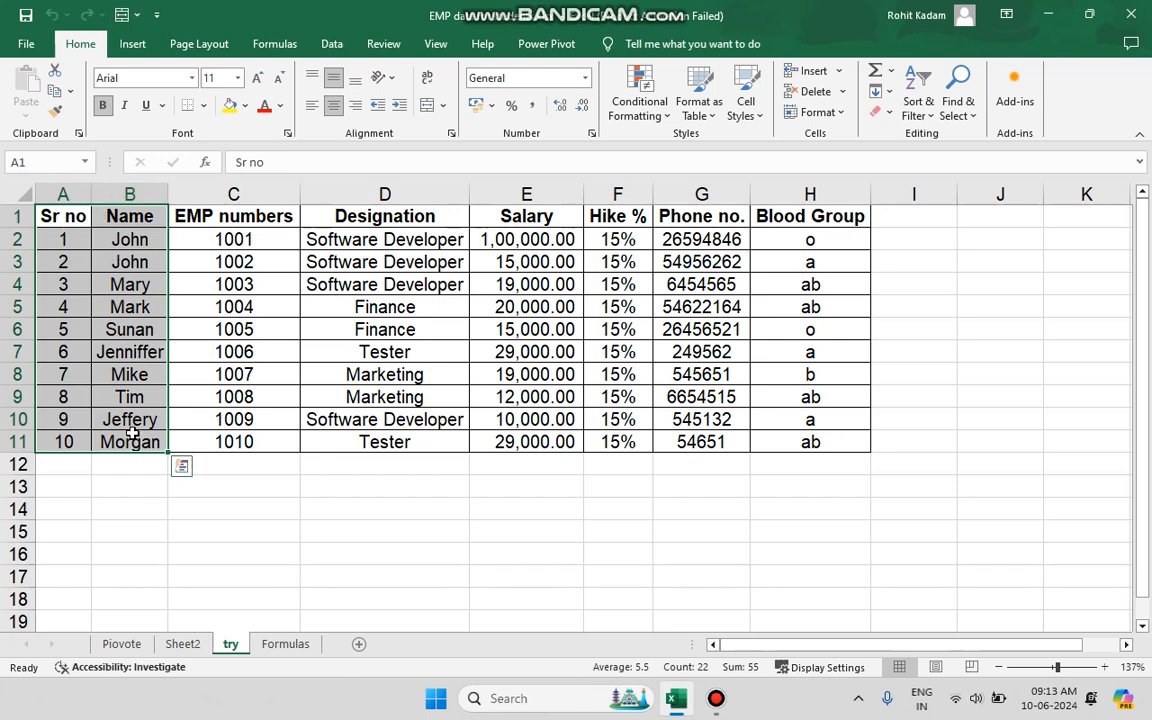
click(74, 92)
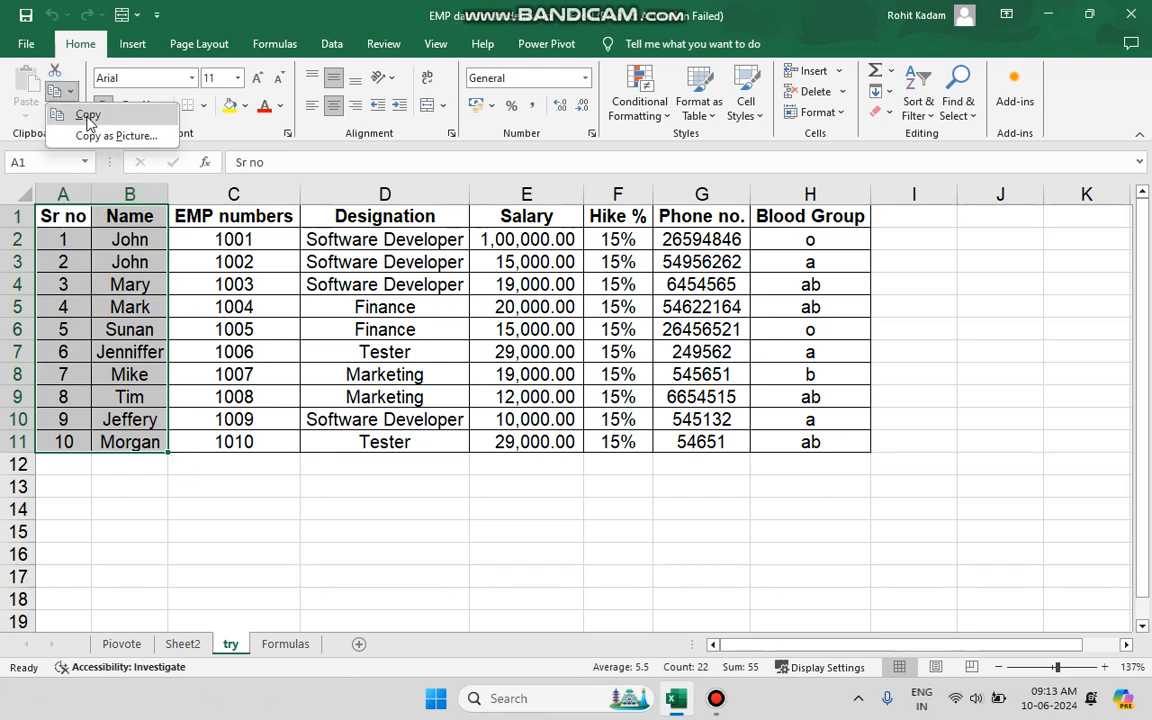
click(88, 114)
scroll(268, 389, down, 3)
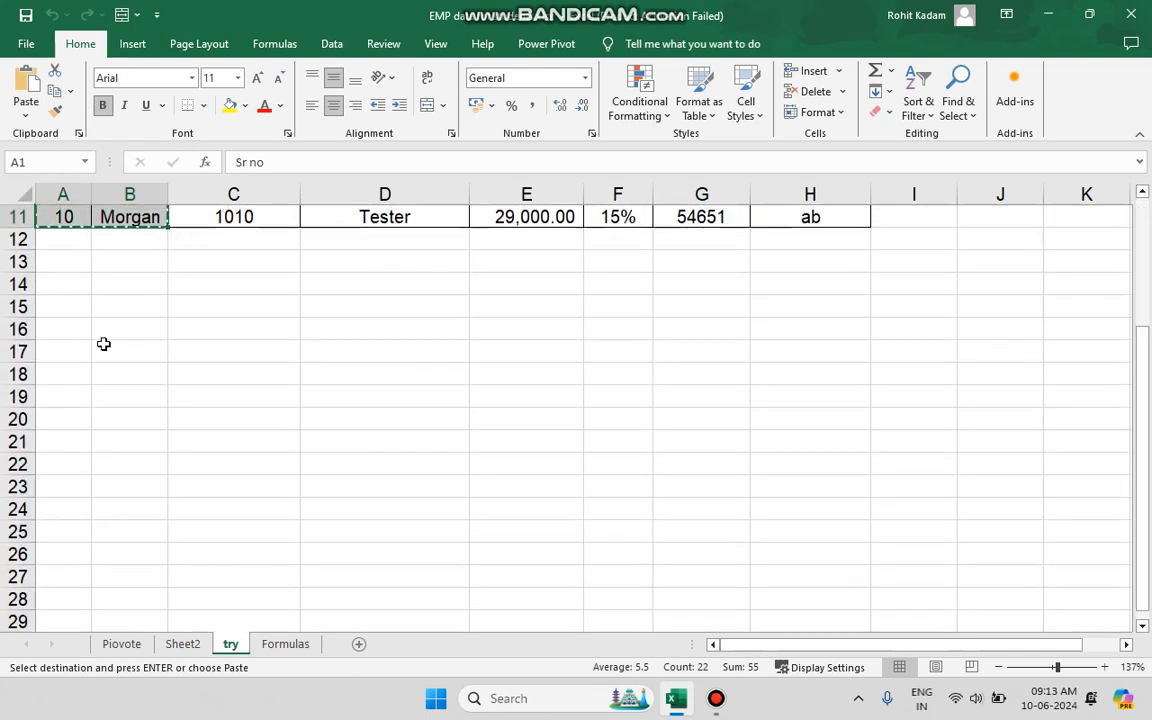
click(110, 346)
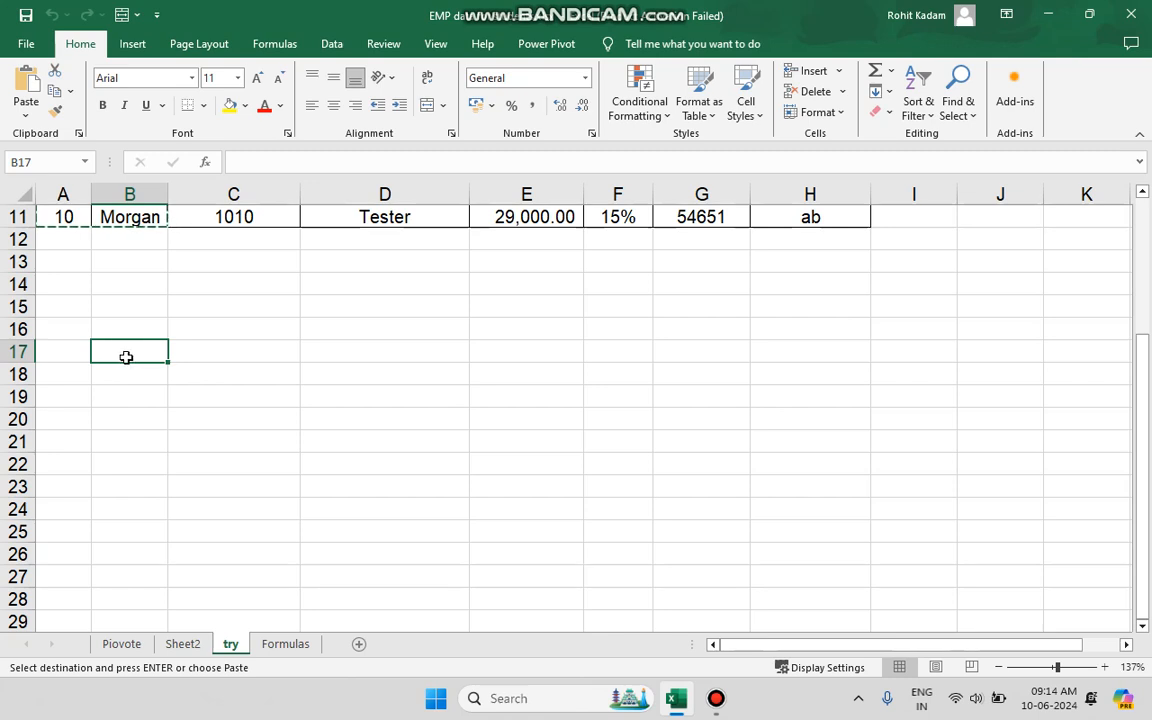
click(31, 80)
click(341, 359)
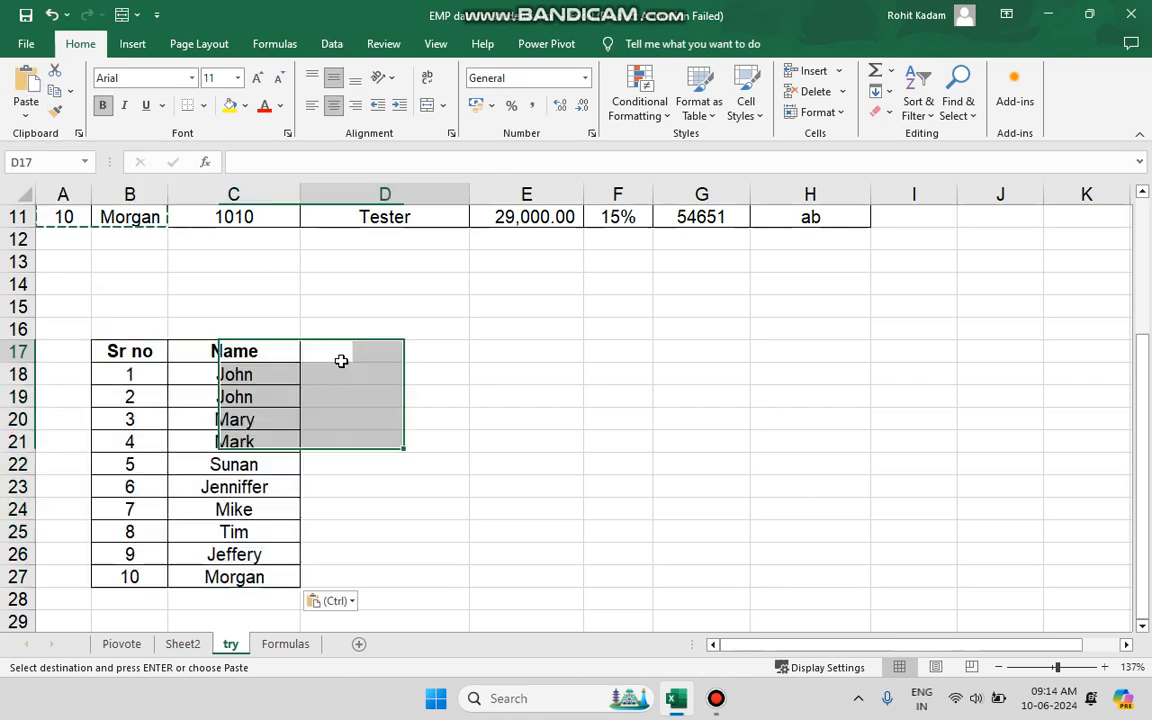
click(385, 421)
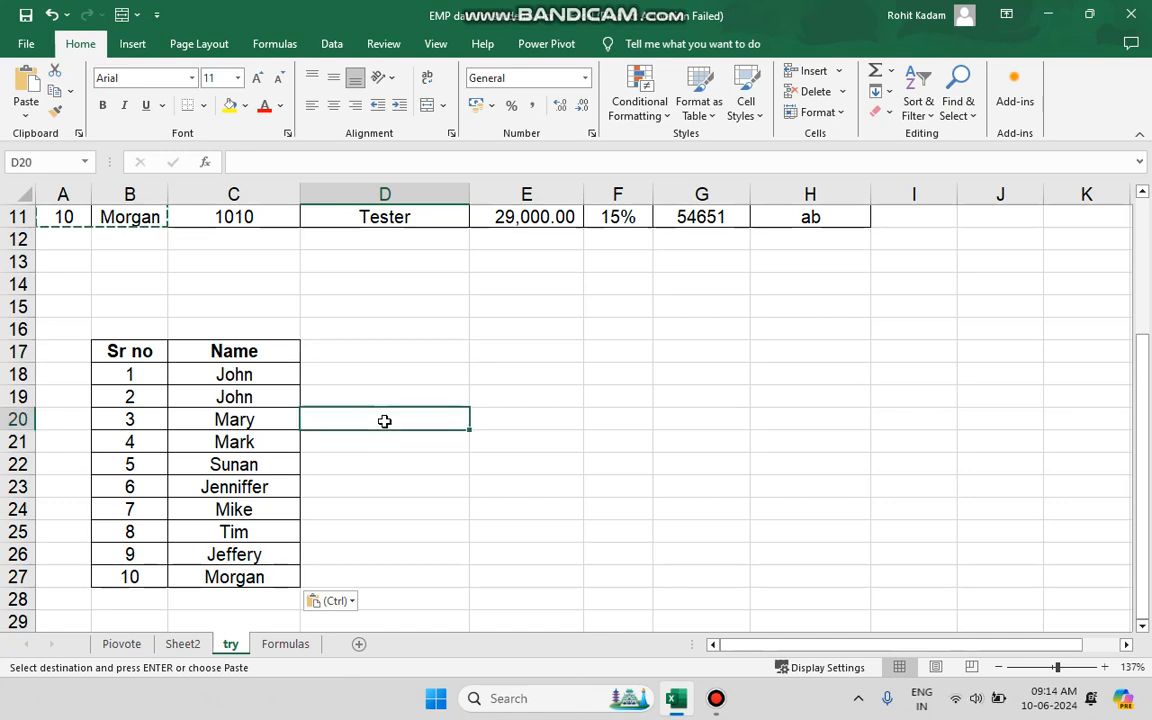
Cut the two Finance entries in D5:D6 and paste them below the table starting at cell E16.
scroll(185, 291, up, 3)
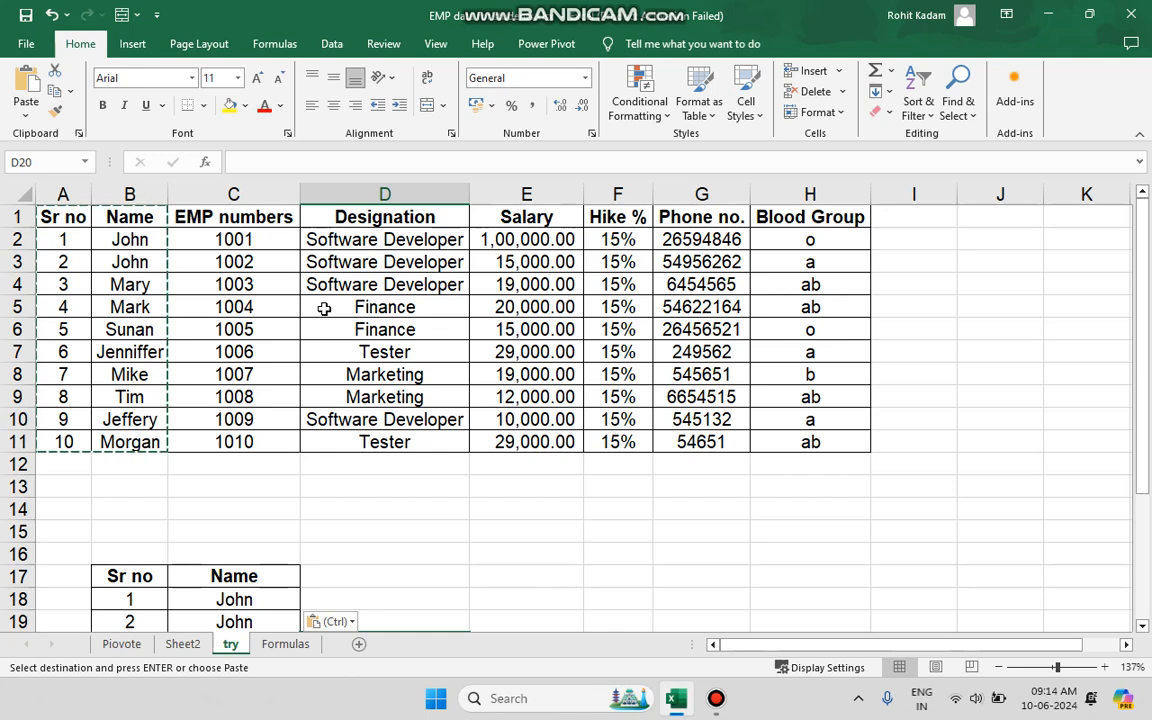
drag(330, 307, 404, 329)
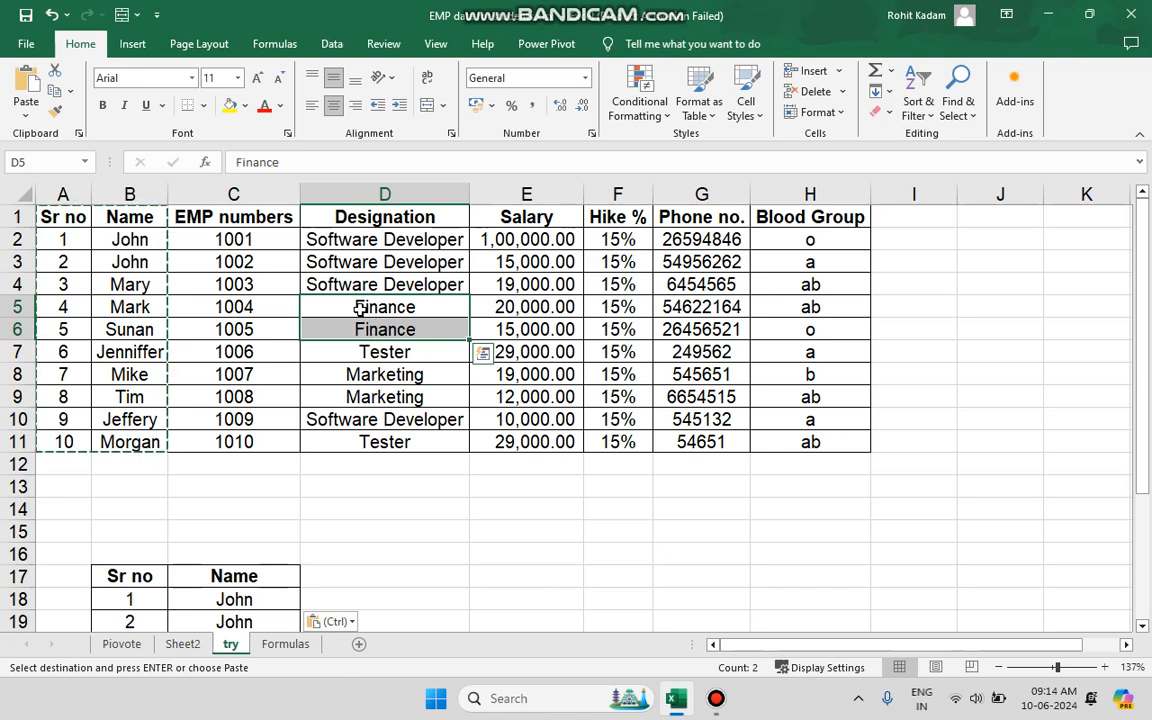
click(58, 75)
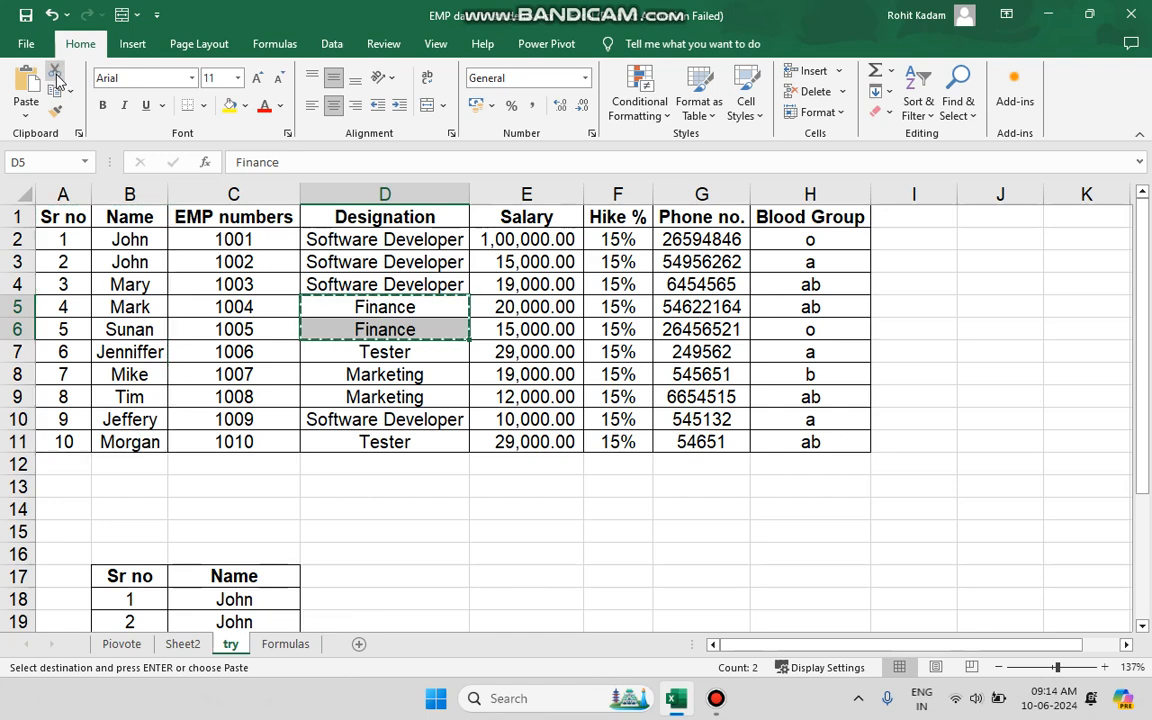
scroll(473, 523, down, 1)
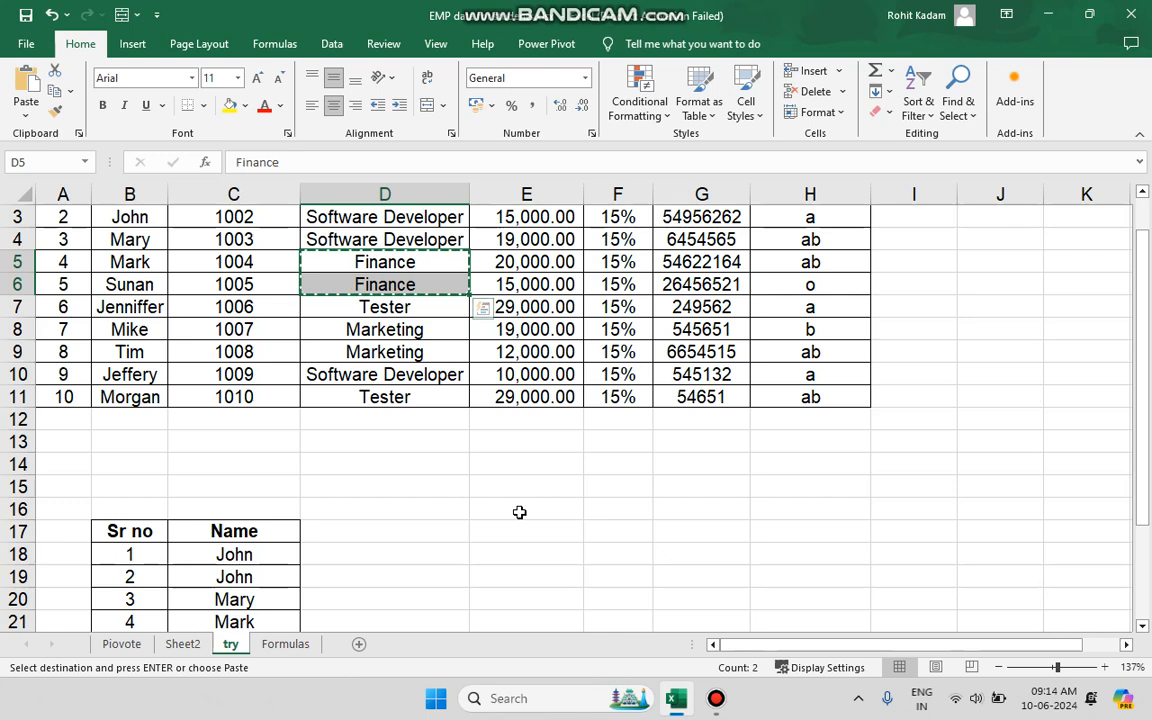
click(519, 512)
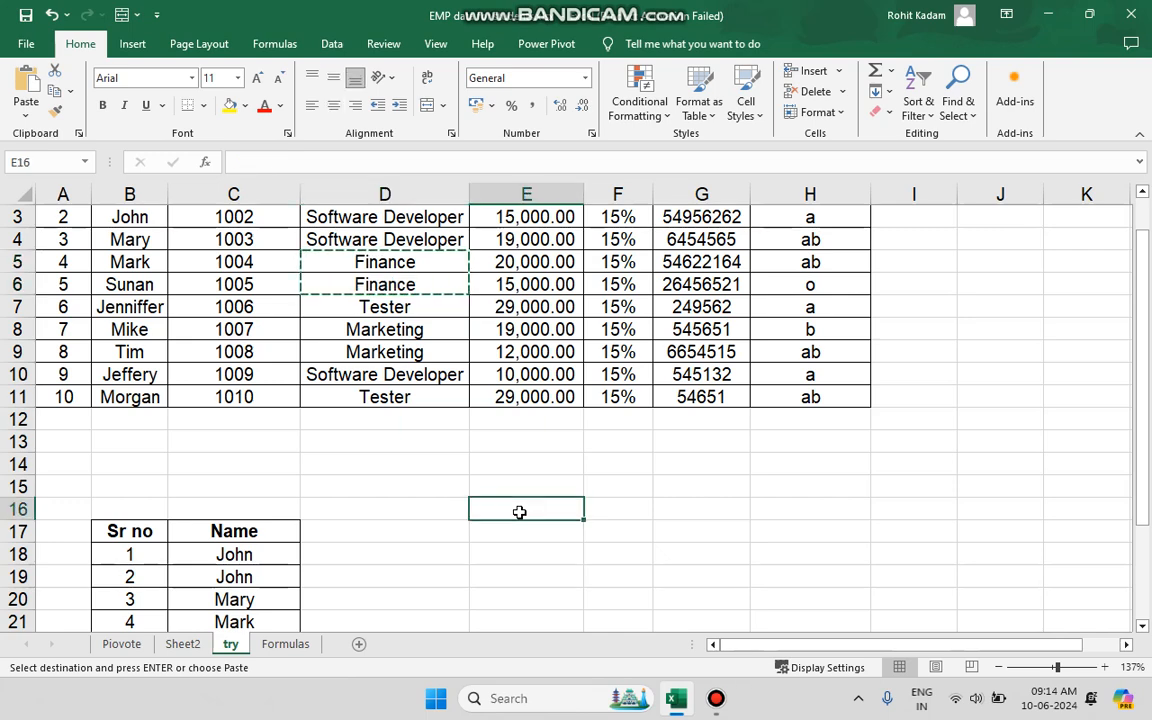
click(30, 80)
drag(330, 259, 388, 275)
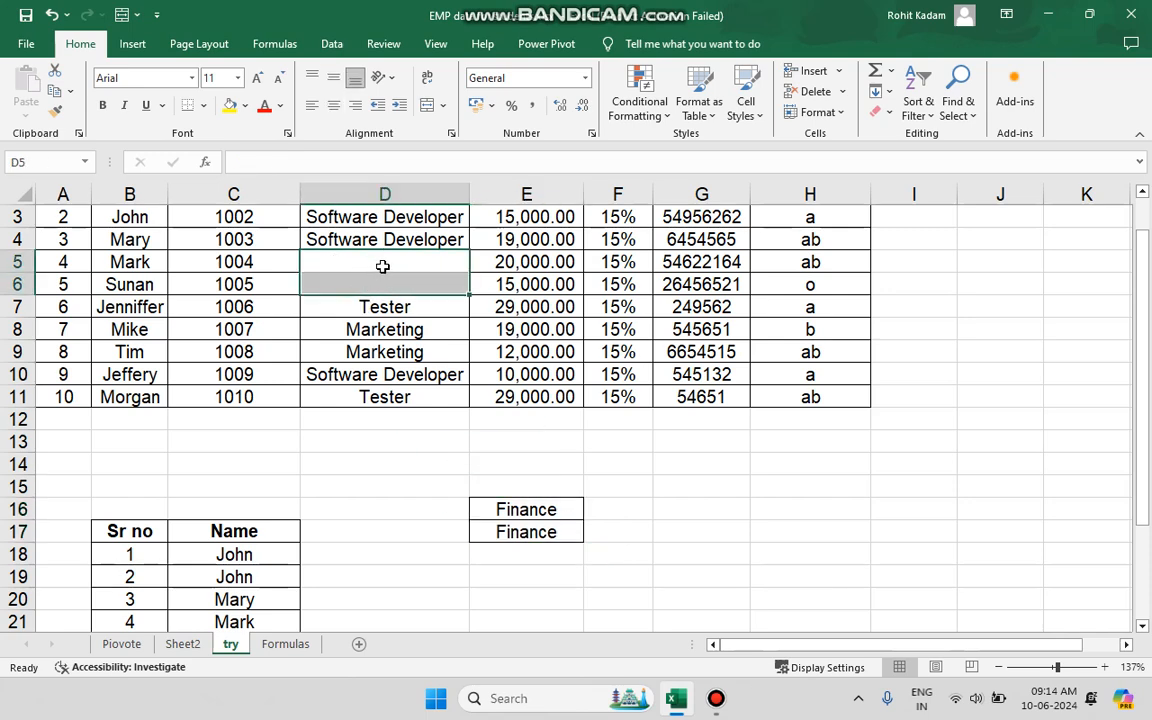
click(545, 531)
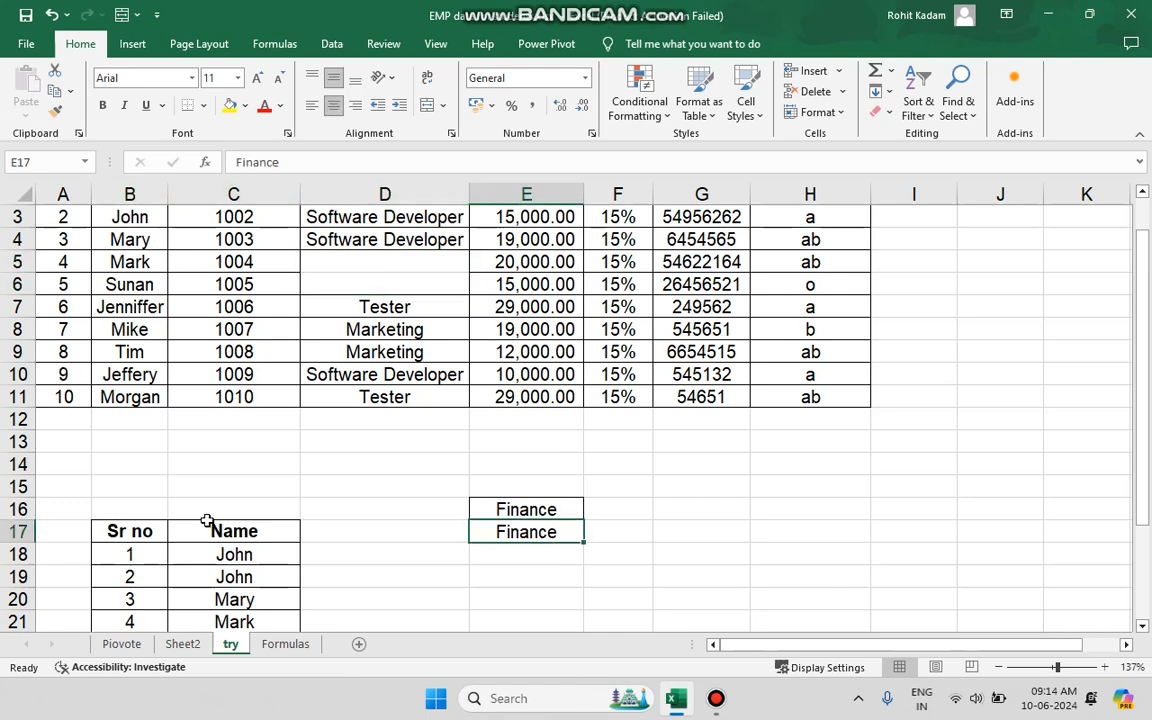
Undo both the cut-and-paste of the Finance entries and the pasted Sr no and Name columns.
click(55, 17)
click(57, 19)
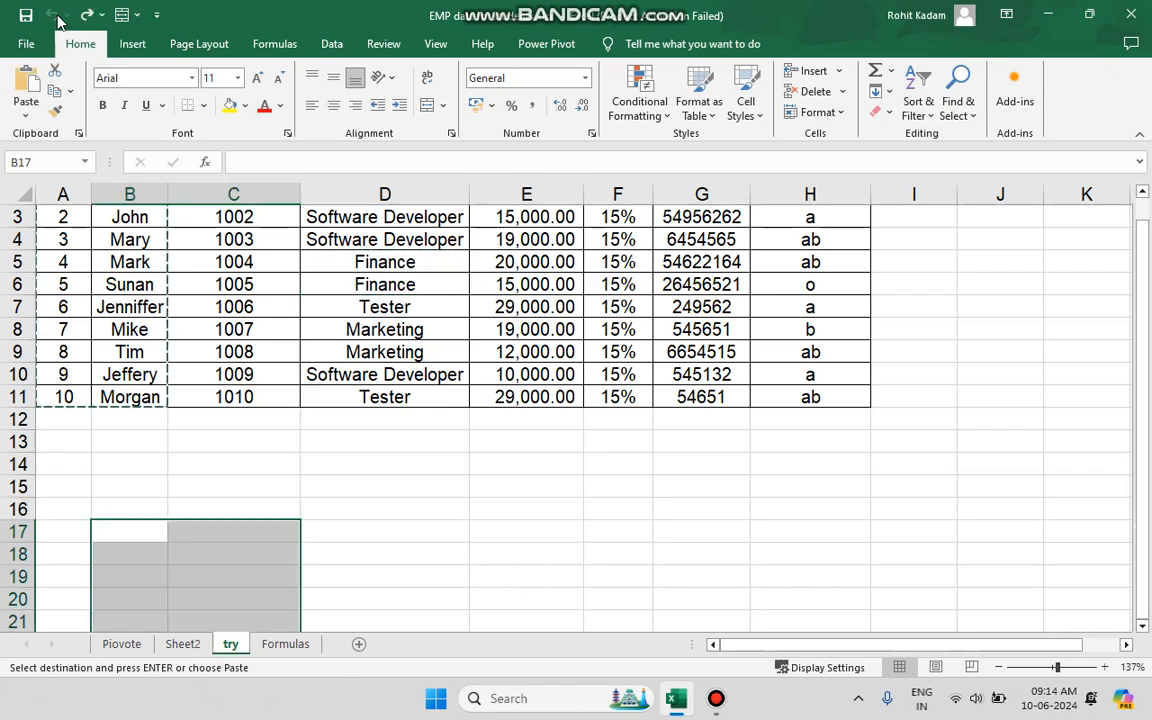
click(289, 438)
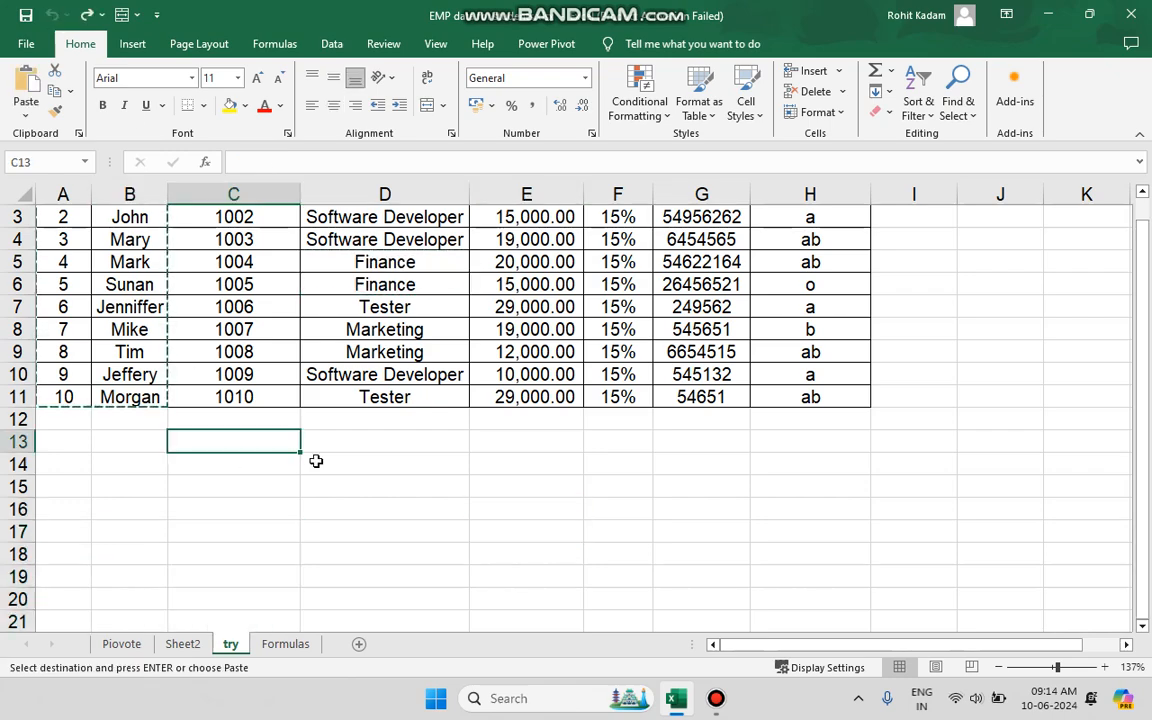
scroll(314, 460, up, 1)
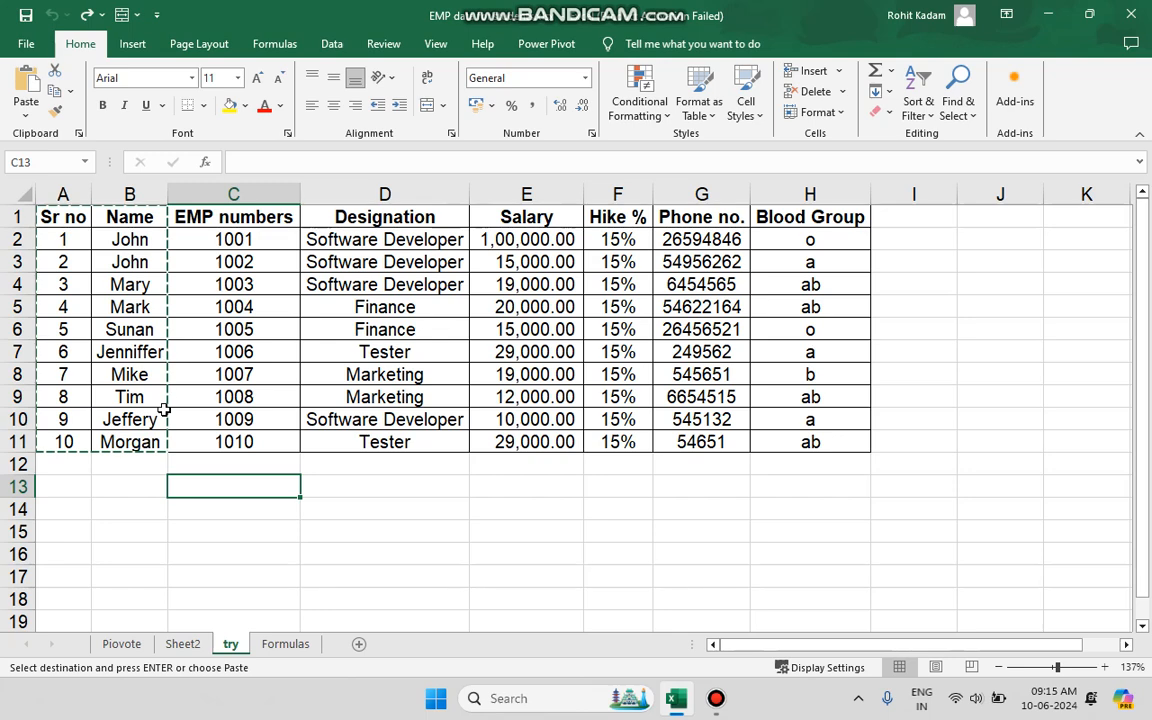
click(424, 528)
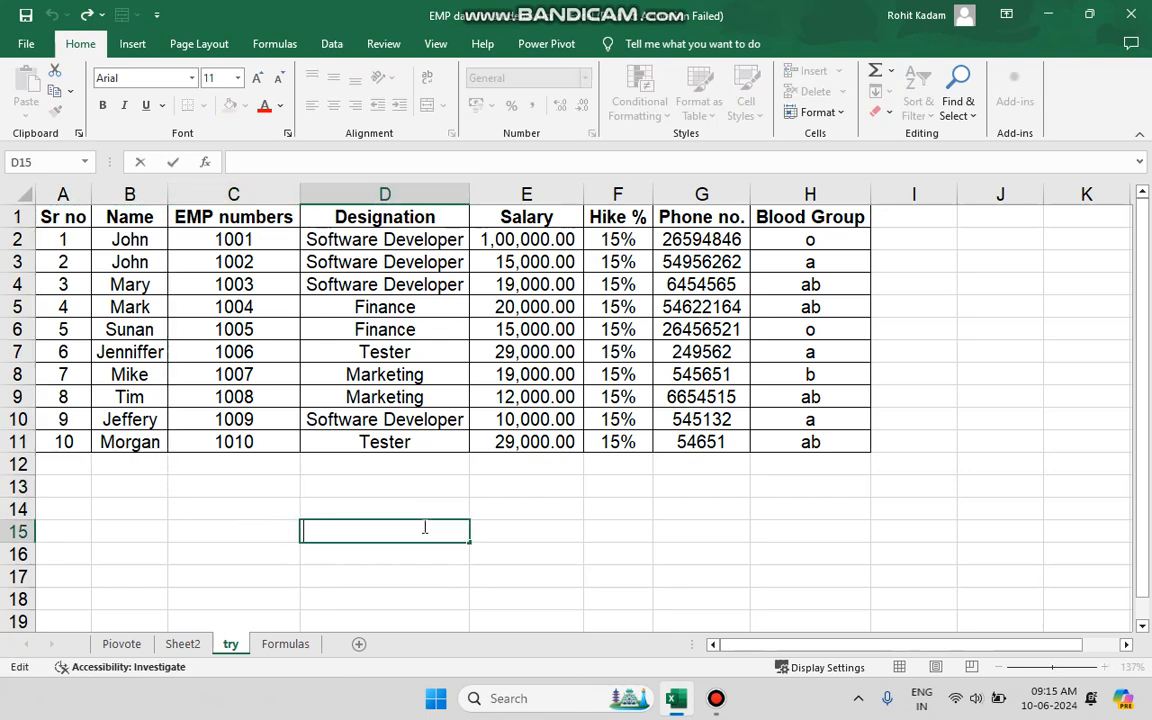
click(248, 523)
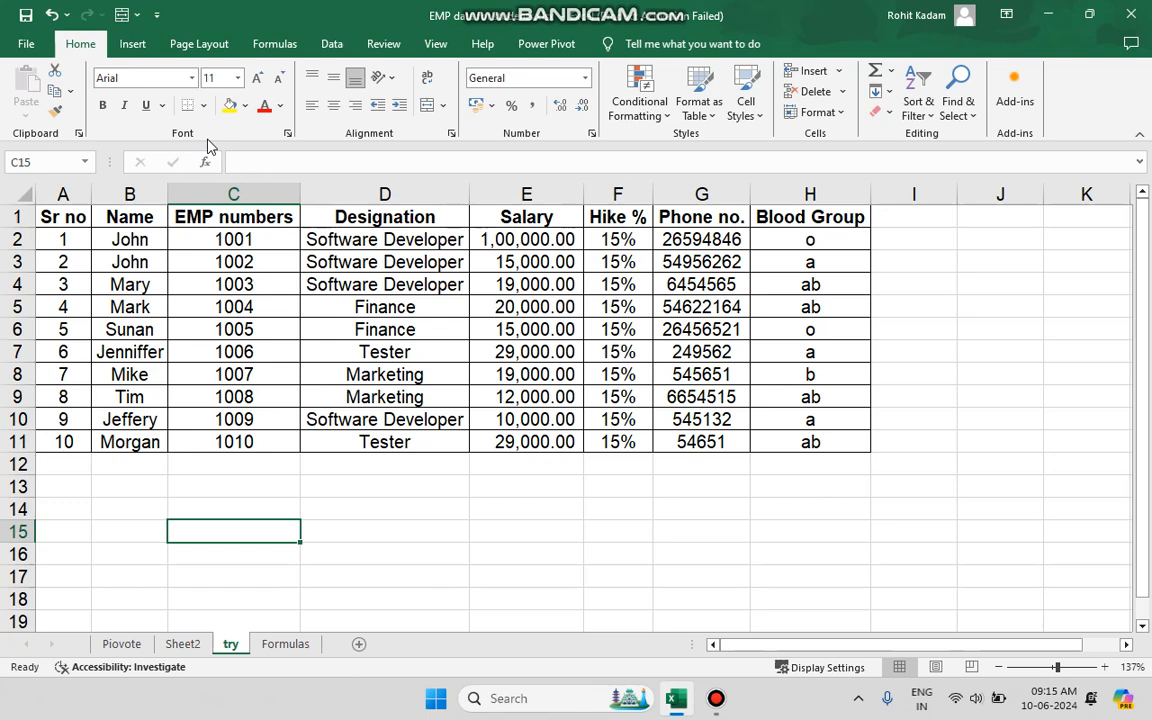
Set the font of the header row A1:H1 to Algerian.
click(145, 257)
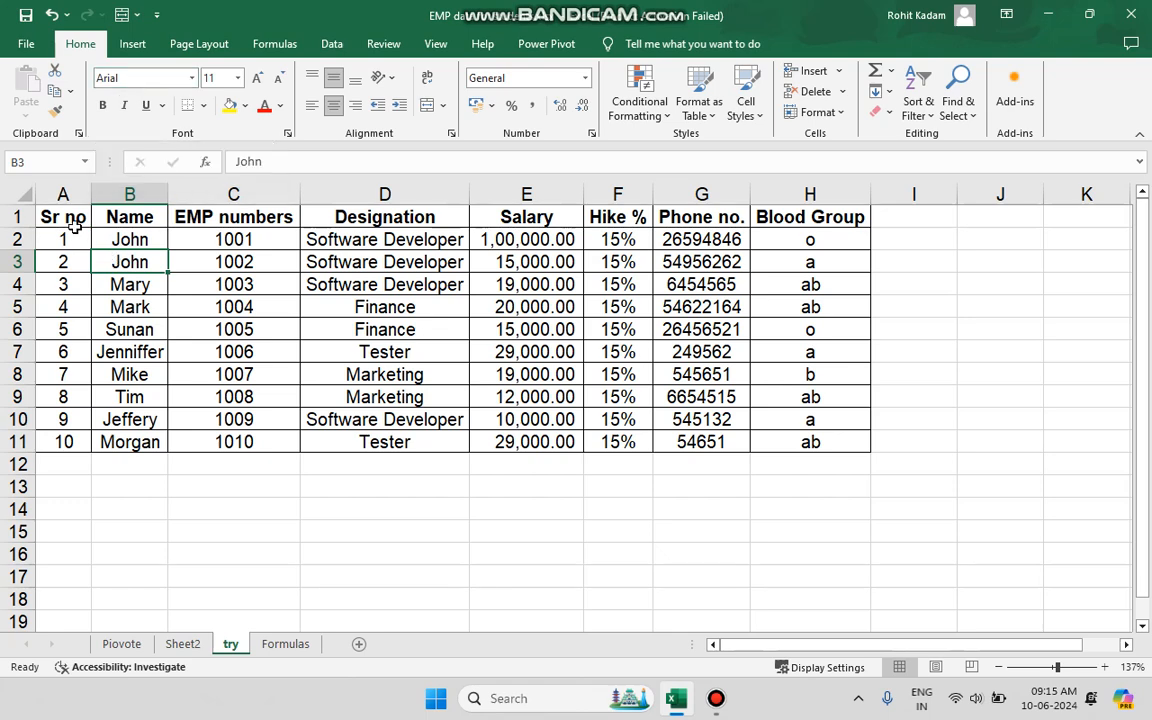
drag(68, 218, 810, 220)
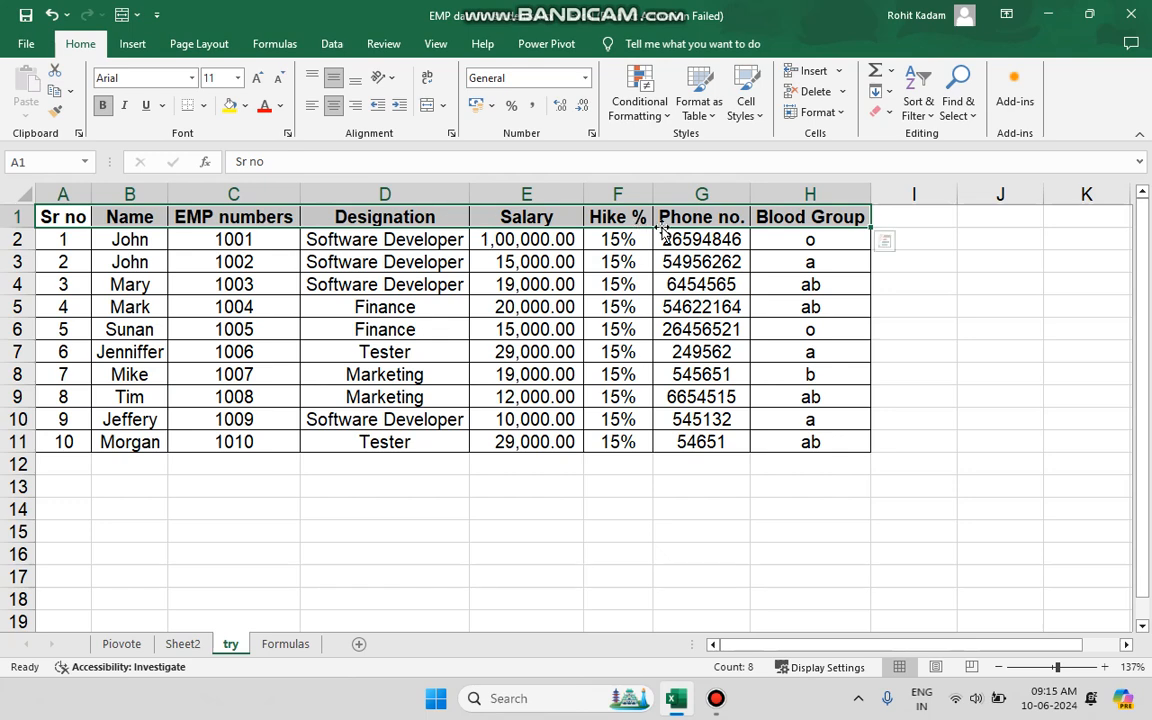
click(192, 79)
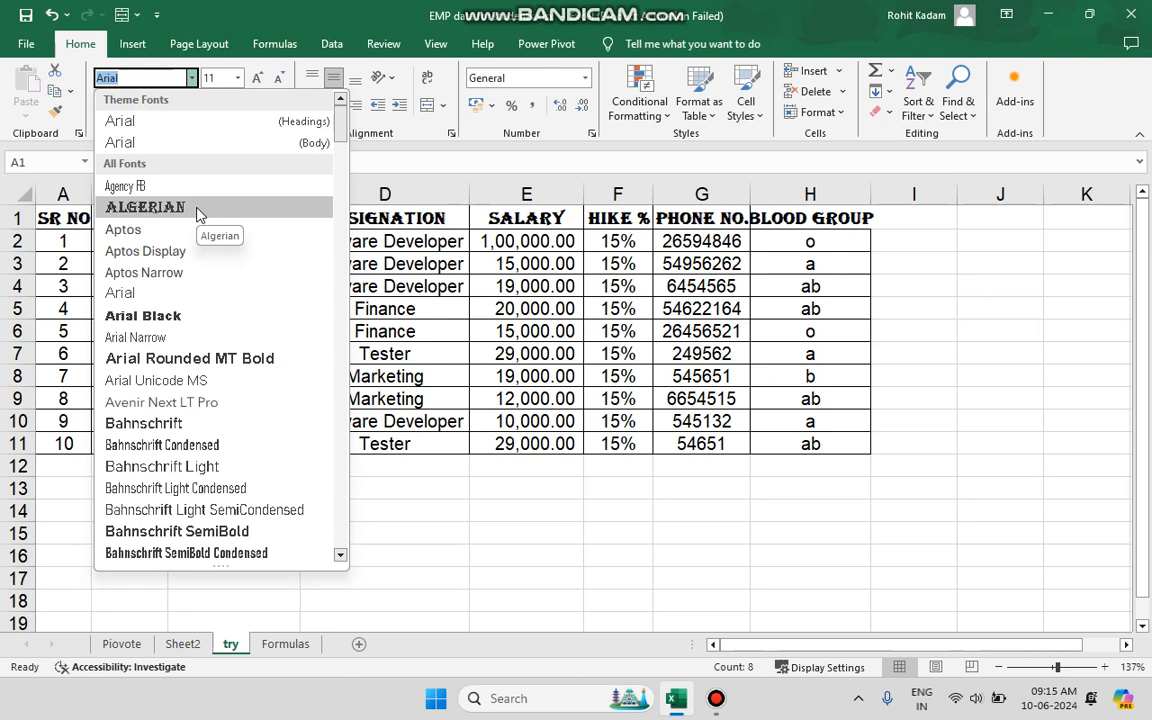
click(197, 212)
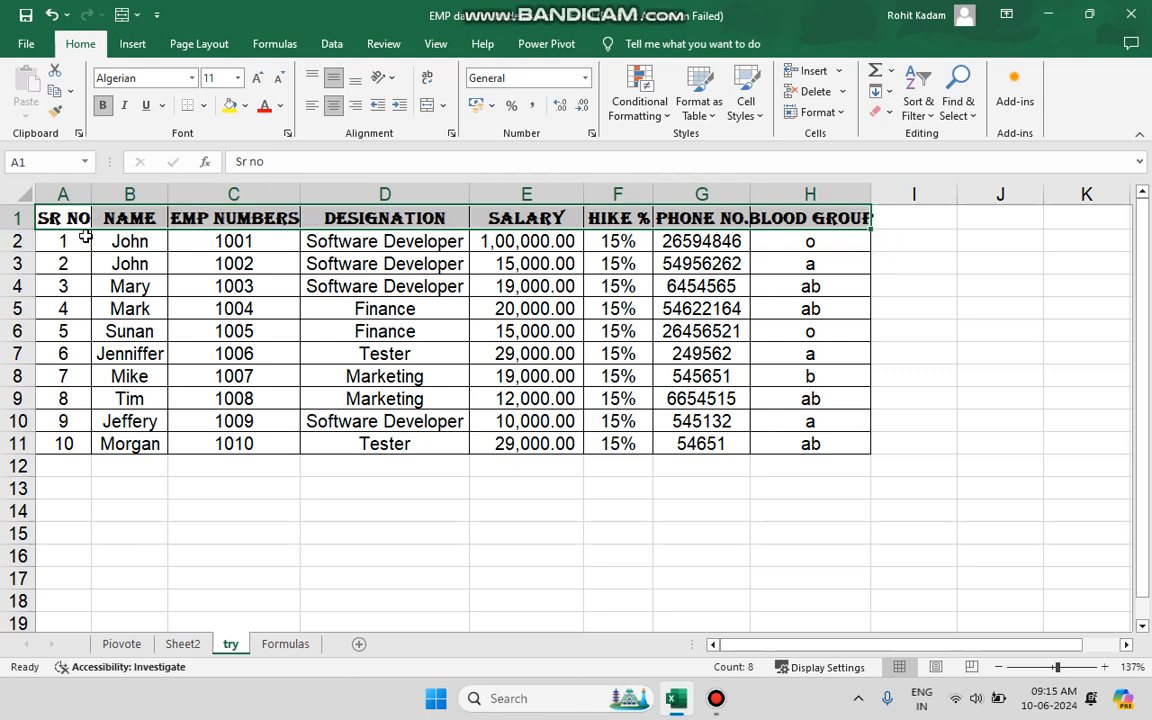
Auto-fit the widths of columns A, B, C, D, F and G to their contents.
drag(750, 194, 750, 194)
double_click(750, 194)
double_click(654, 194)
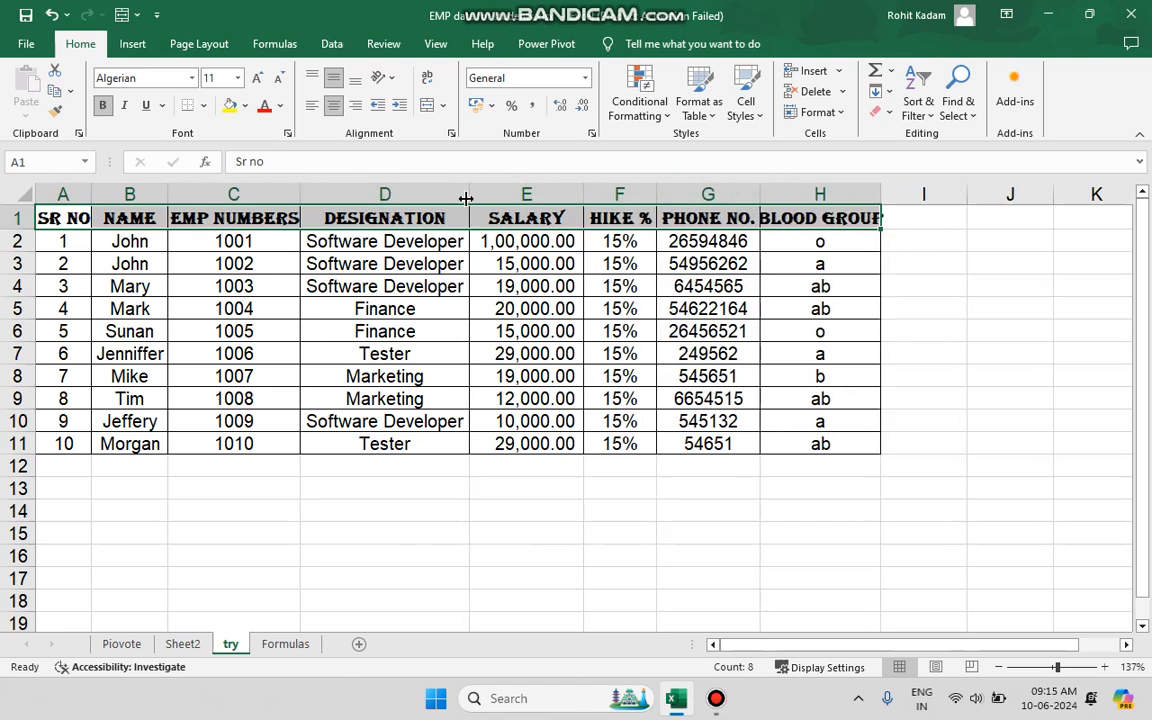
double_click(300, 194)
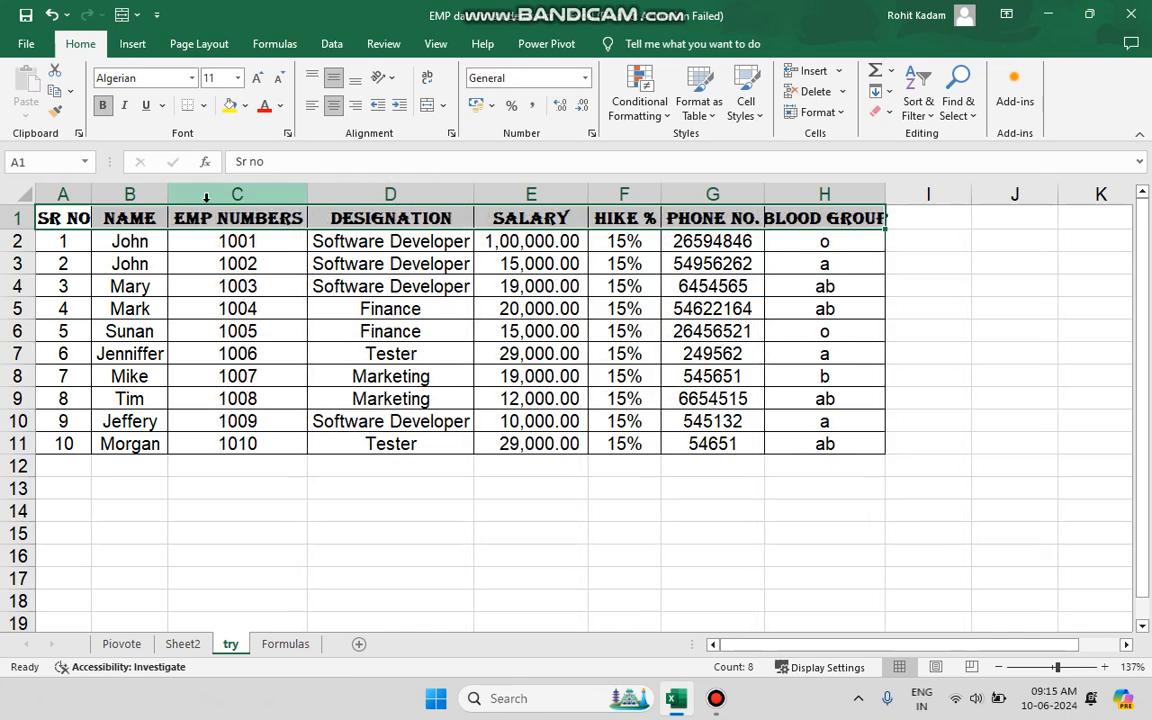
double_click(167, 194)
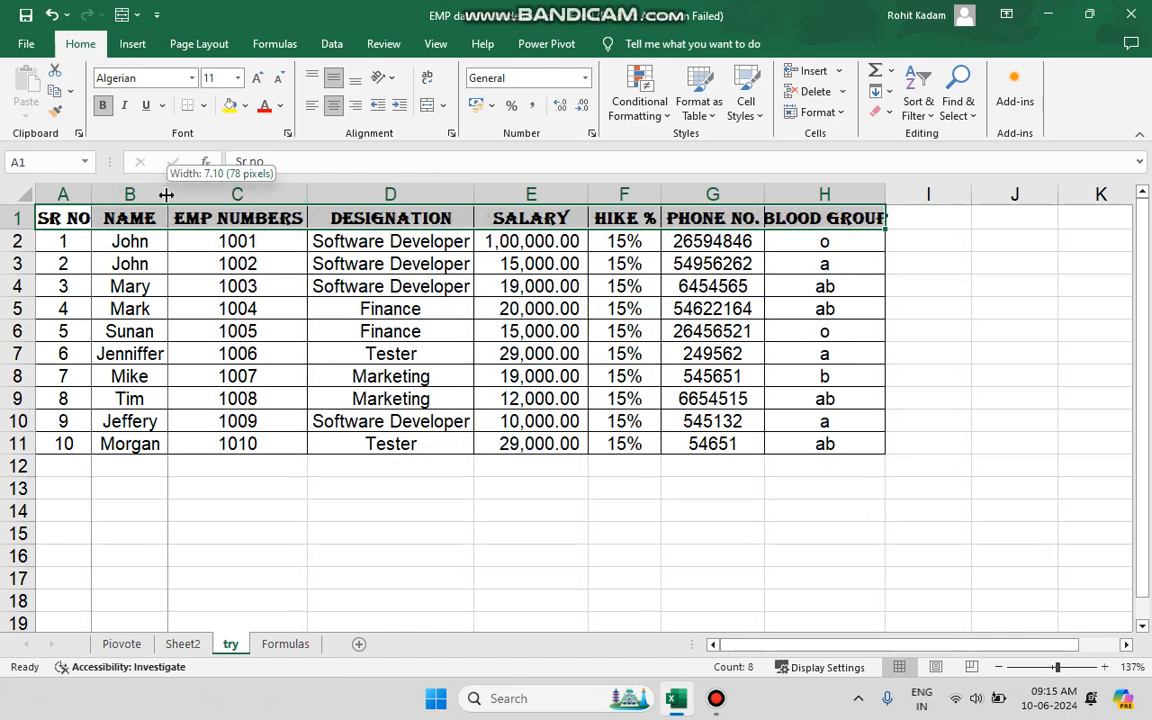
double_click(91, 194)
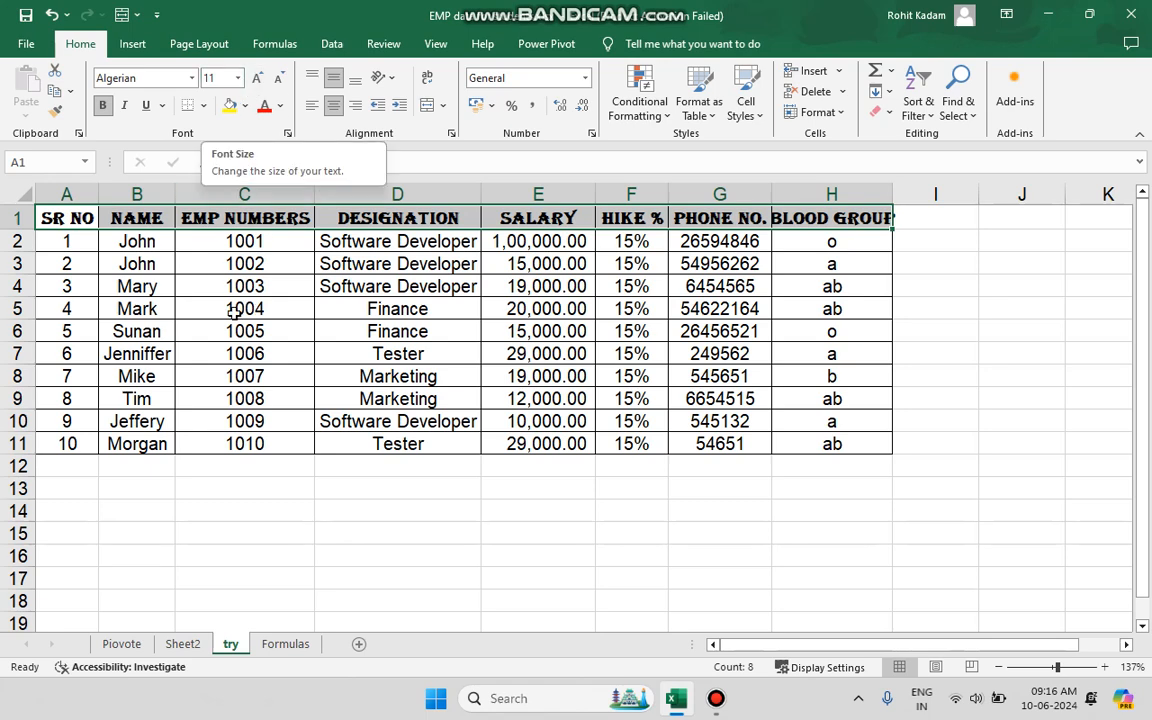
Shrink the font of the data cells A2:H11 to size 8 and enlarge it back to 10.
drag(66, 240, 780, 438)
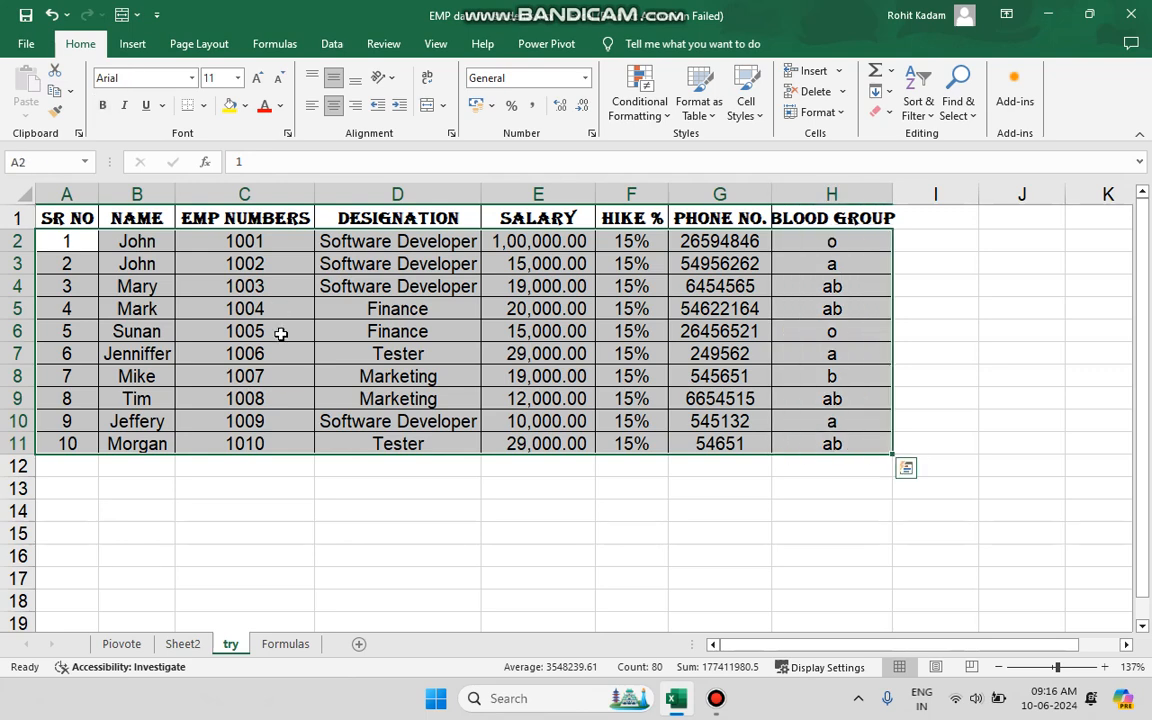
click(280, 80)
click(281, 90)
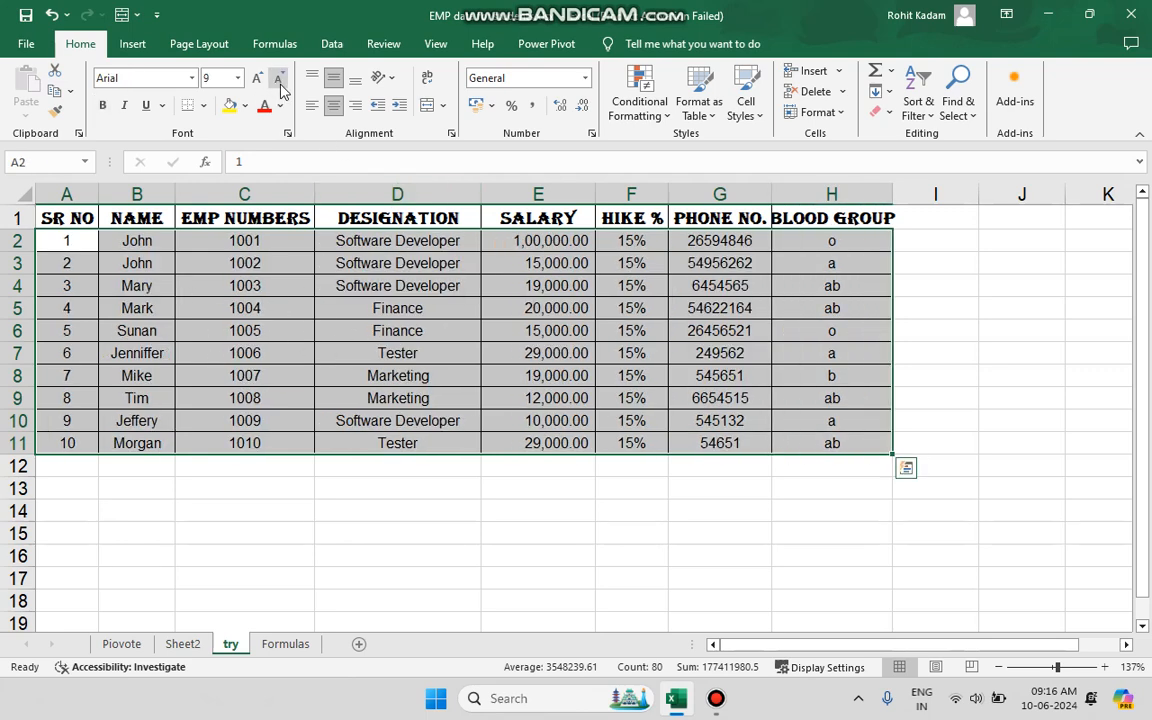
click(281, 89)
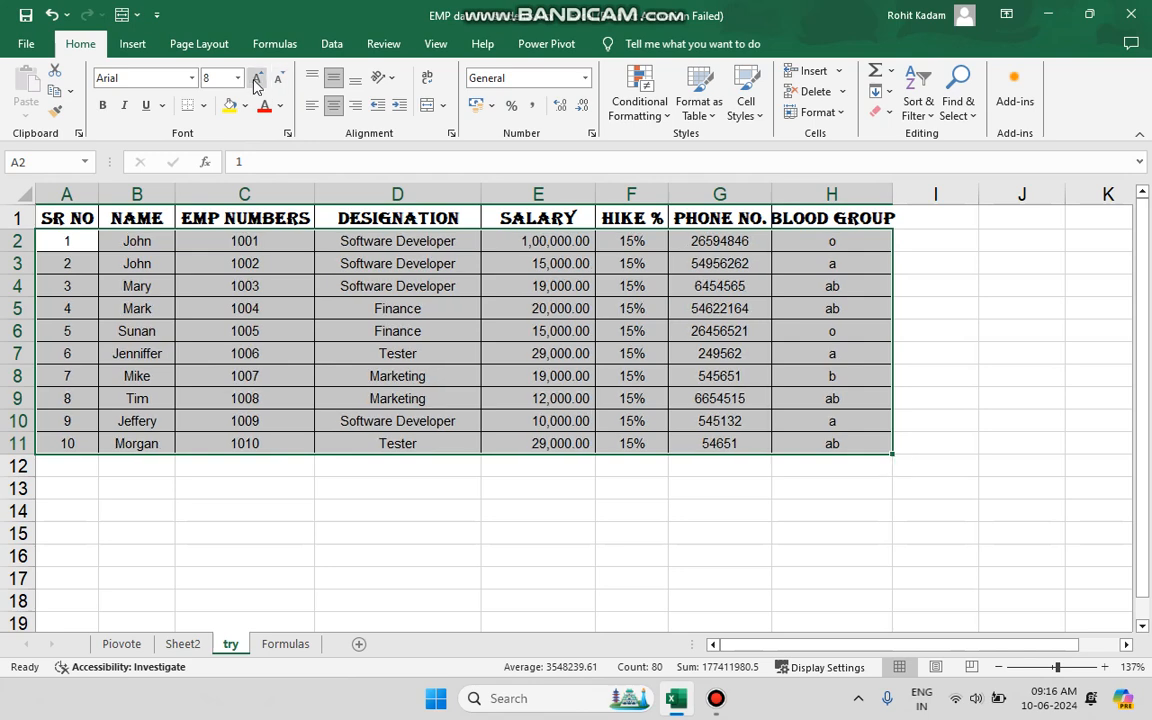
click(256, 80)
click(256, 80)
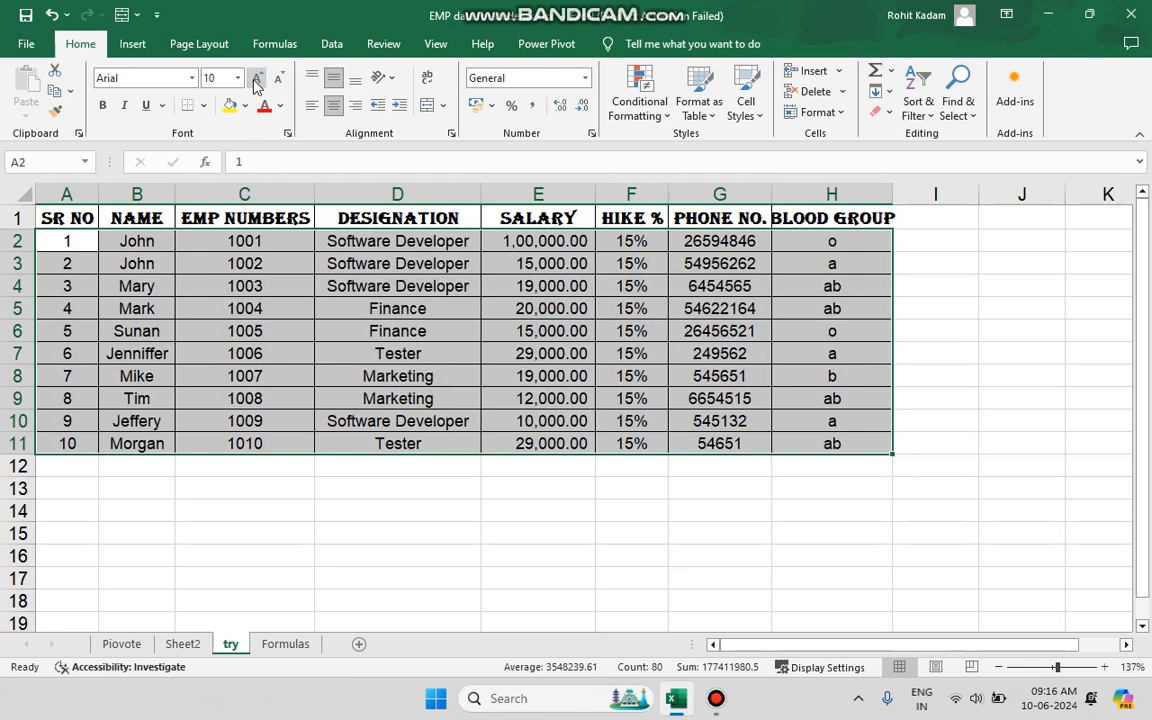
Enlarge the font of the whole table A1:H11 to size 14 and bring it back down to 11.
click(324, 353)
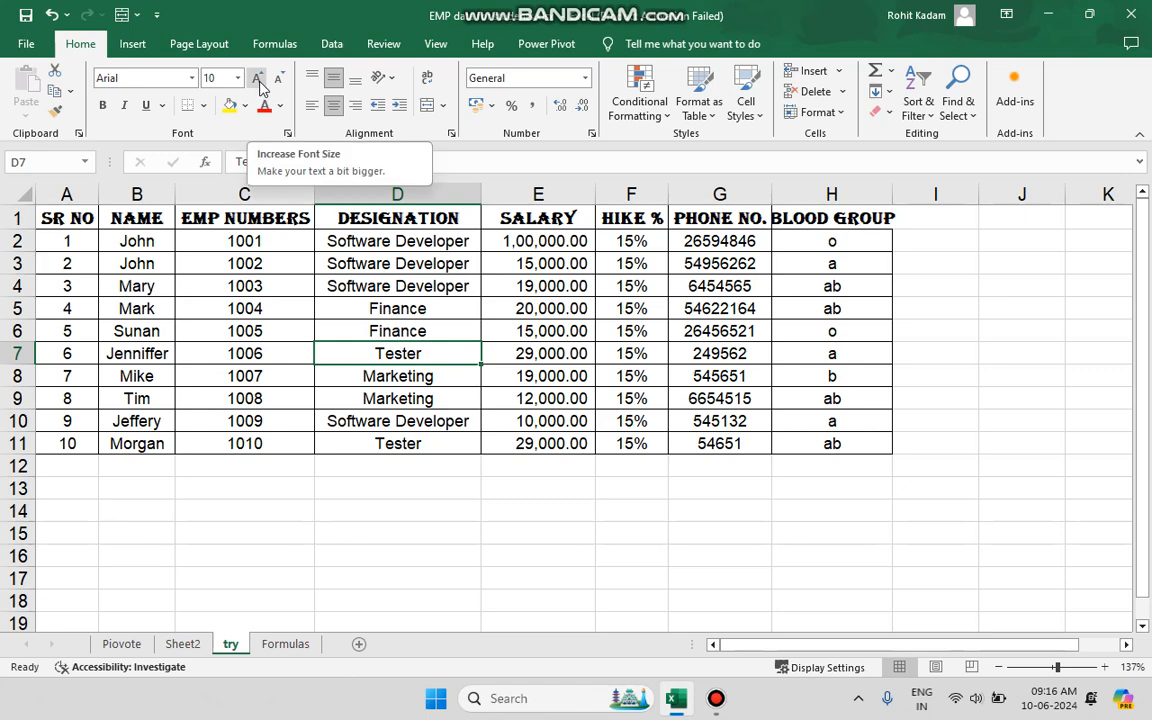
click(132, 287)
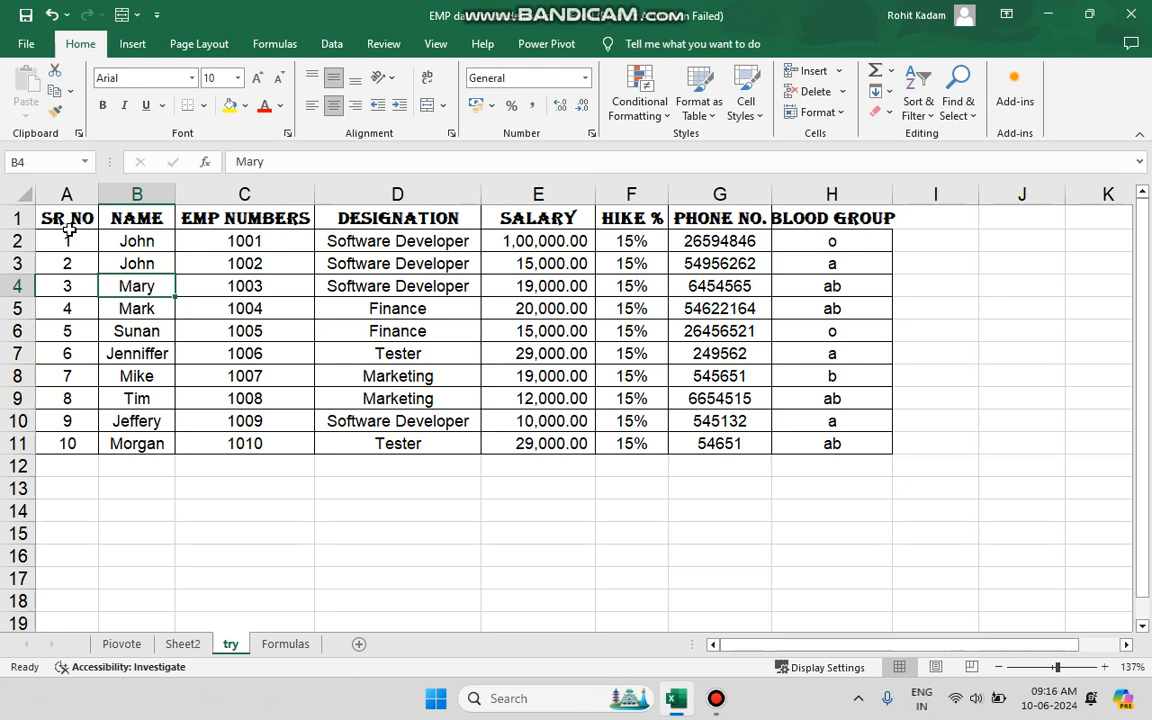
drag(69, 229, 800, 442)
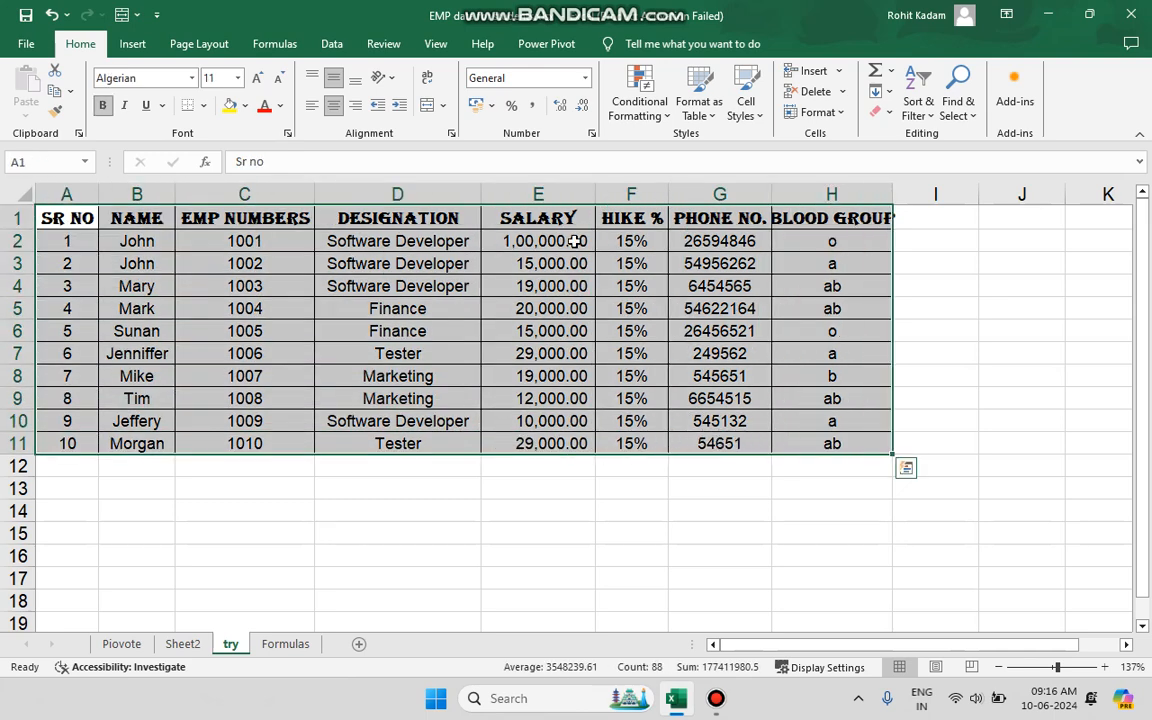
click(262, 80)
click(262, 80)
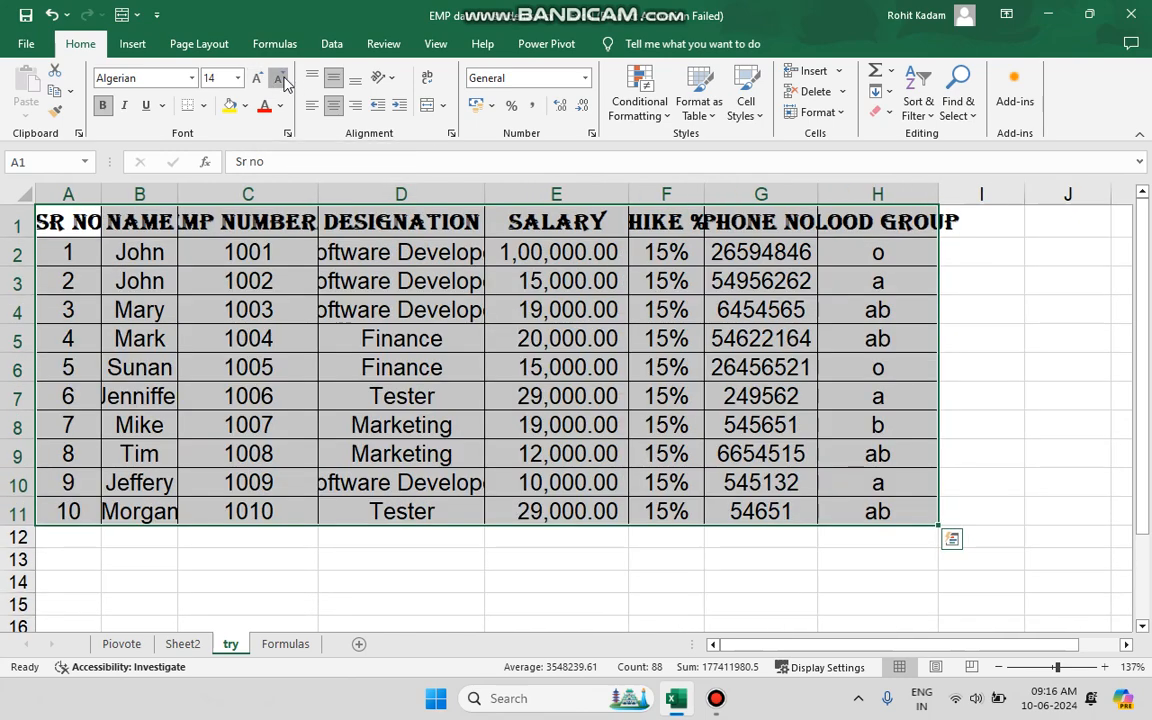
click(281, 79)
click(281, 79)
click(237, 78)
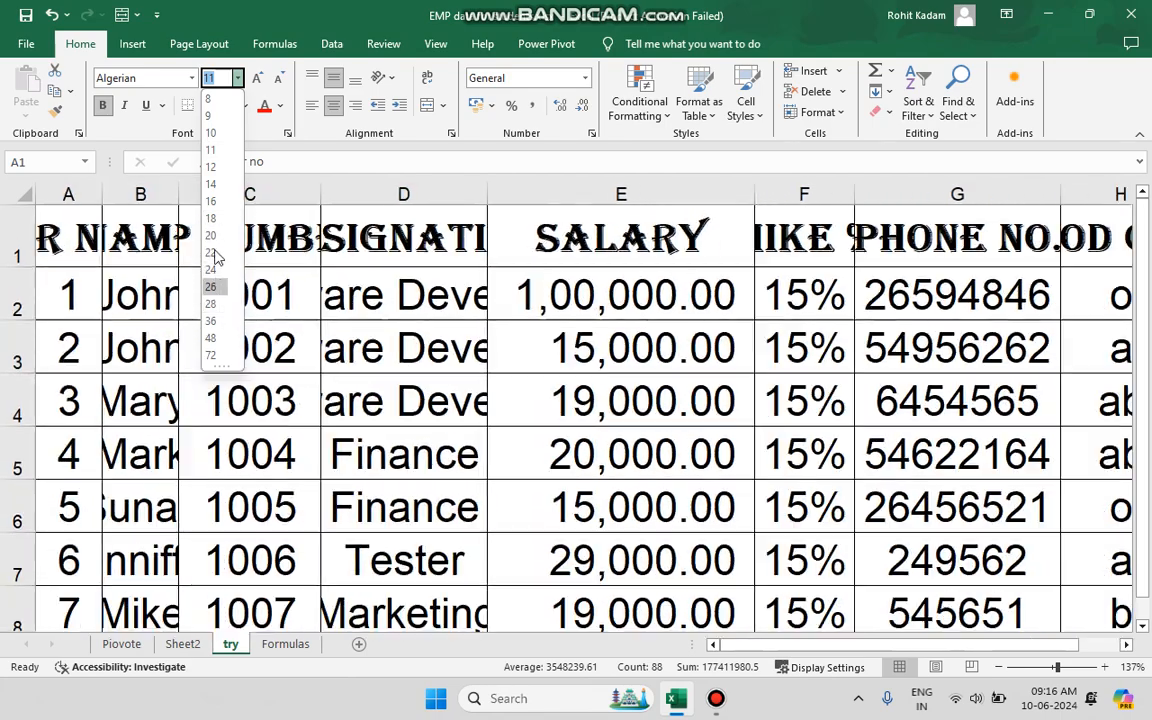
click(217, 150)
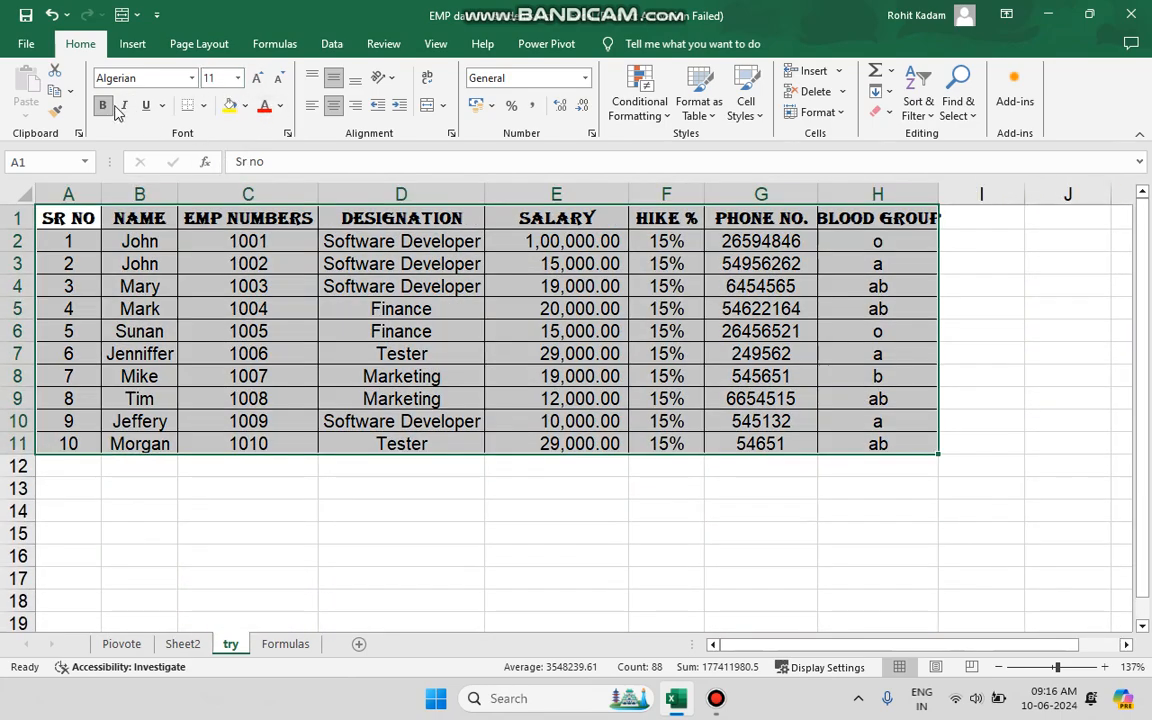
click(190, 288)
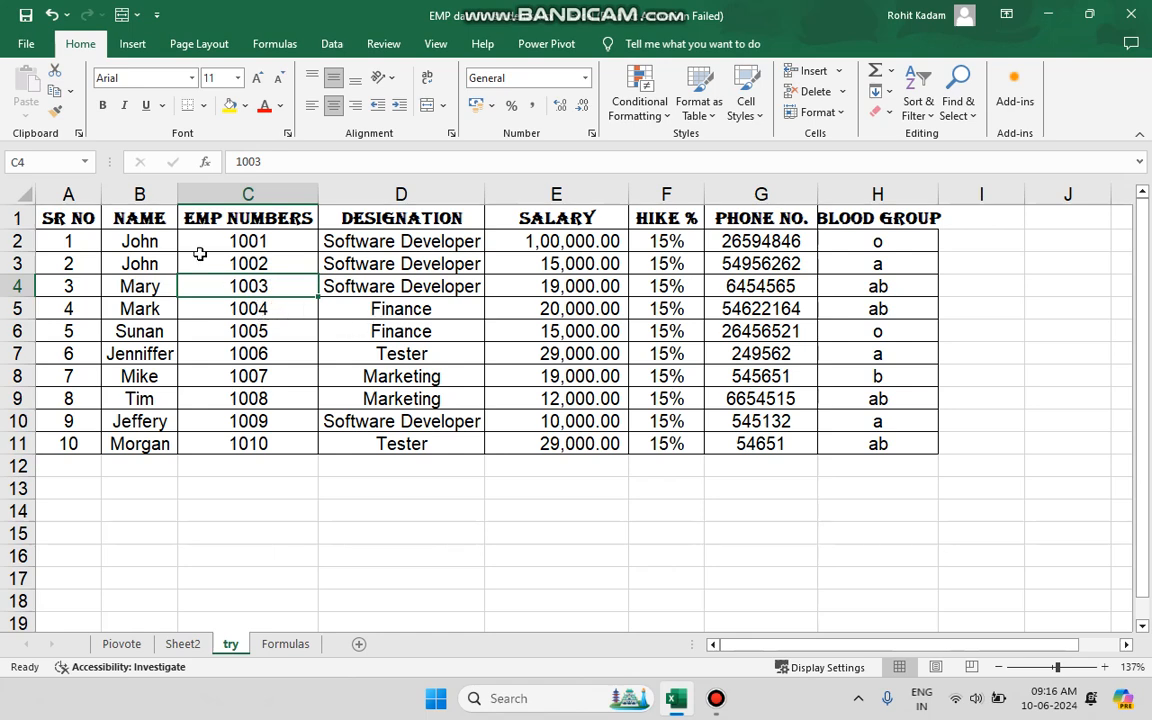
Toggle bold off and on again for the header row A1:H1, and apply and remove italics.
drag(85, 220, 858, 219)
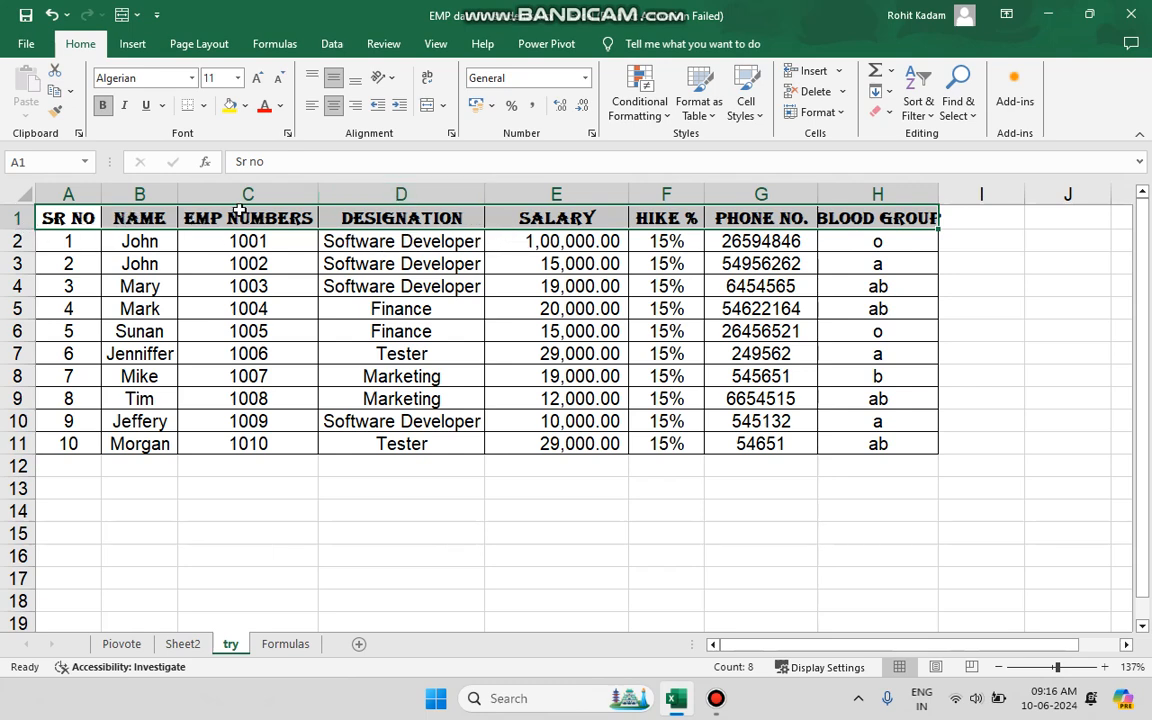
click(103, 106)
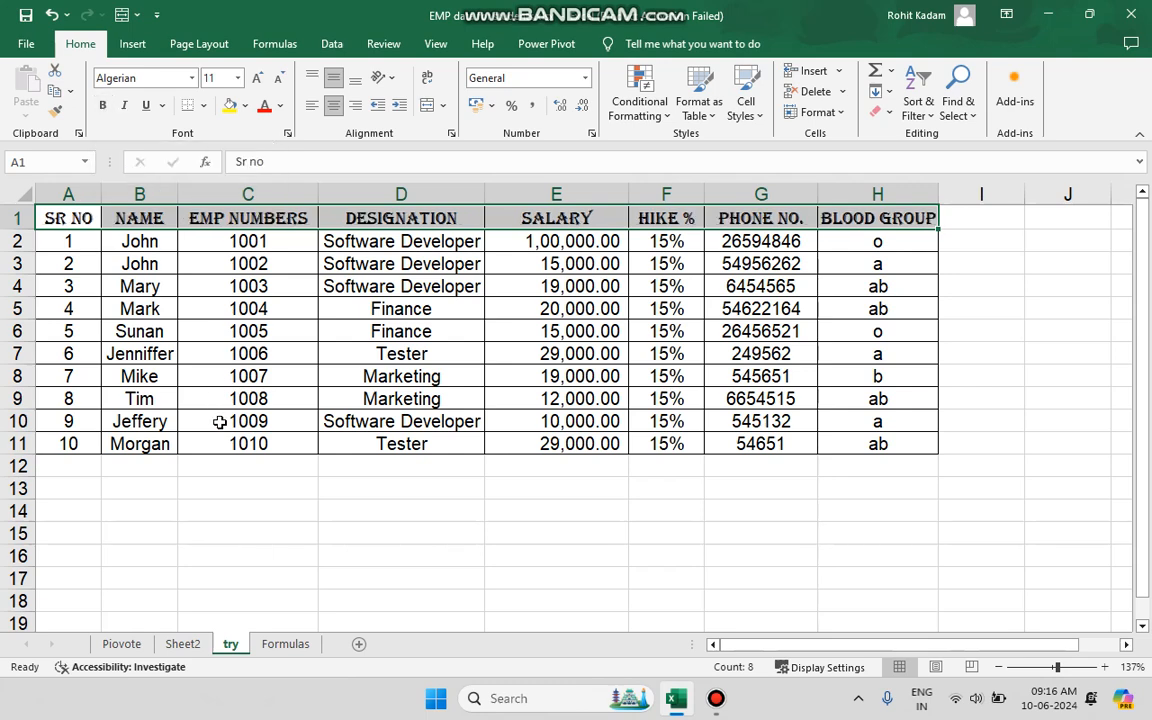
click(108, 111)
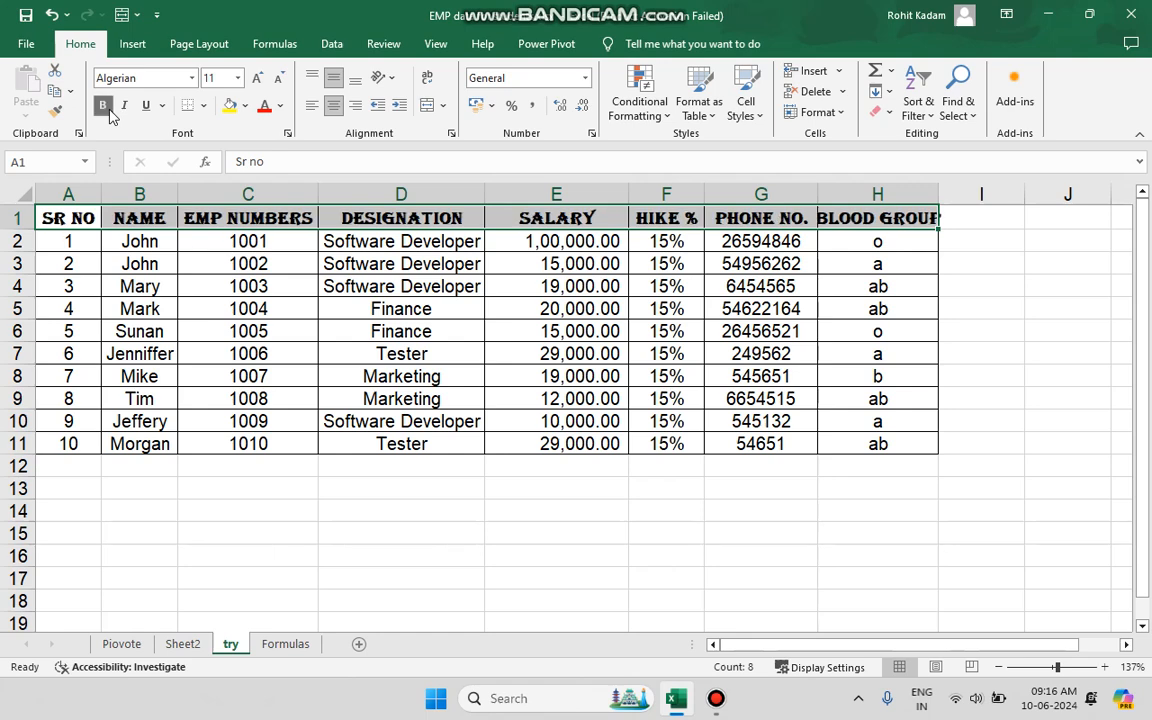
click(125, 108)
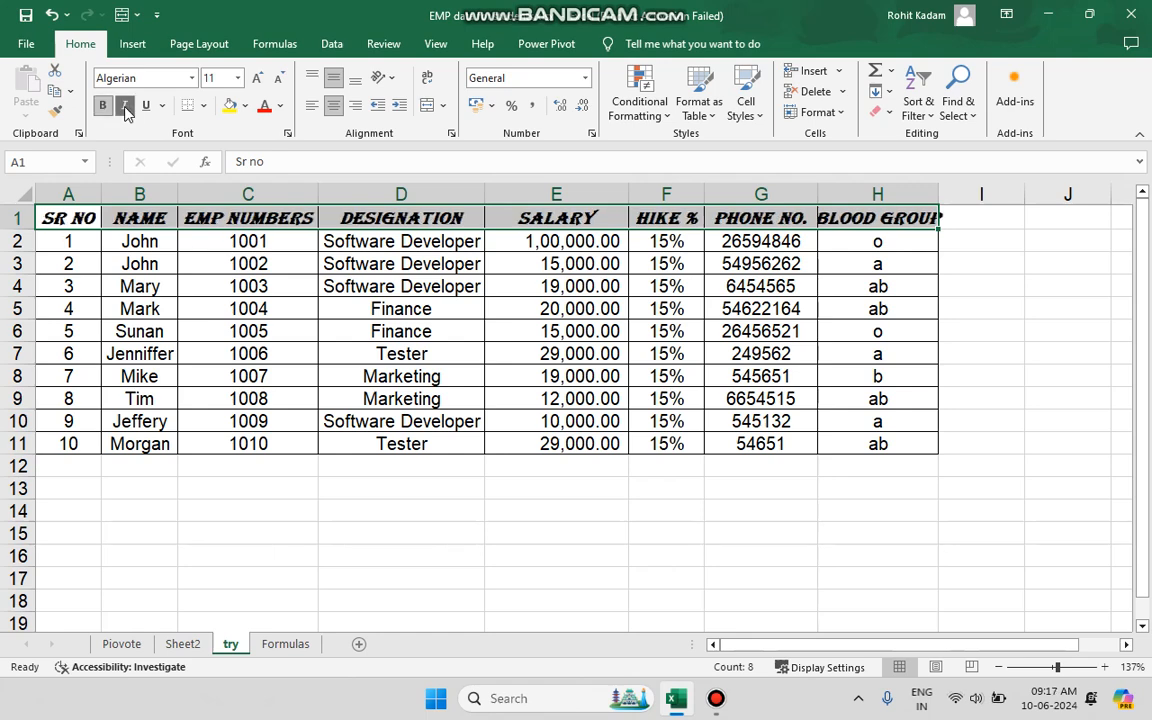
click(125, 108)
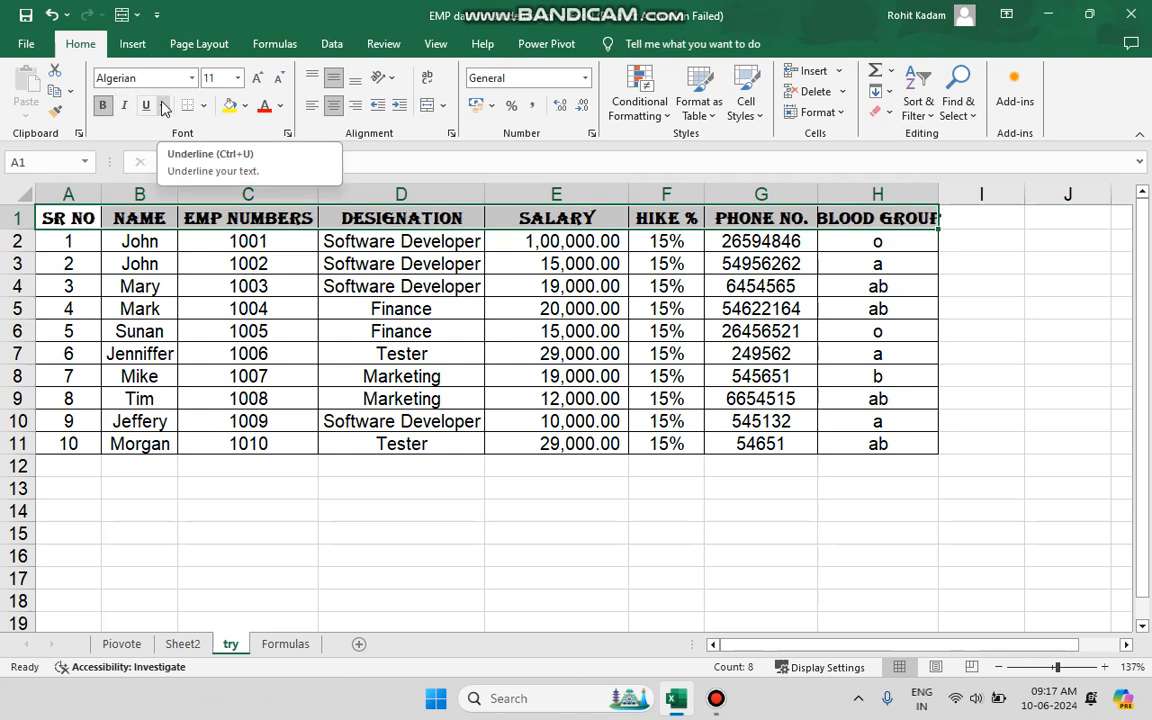
Apply a single underline to the header row A1:H1 and remove it again.
click(165, 108)
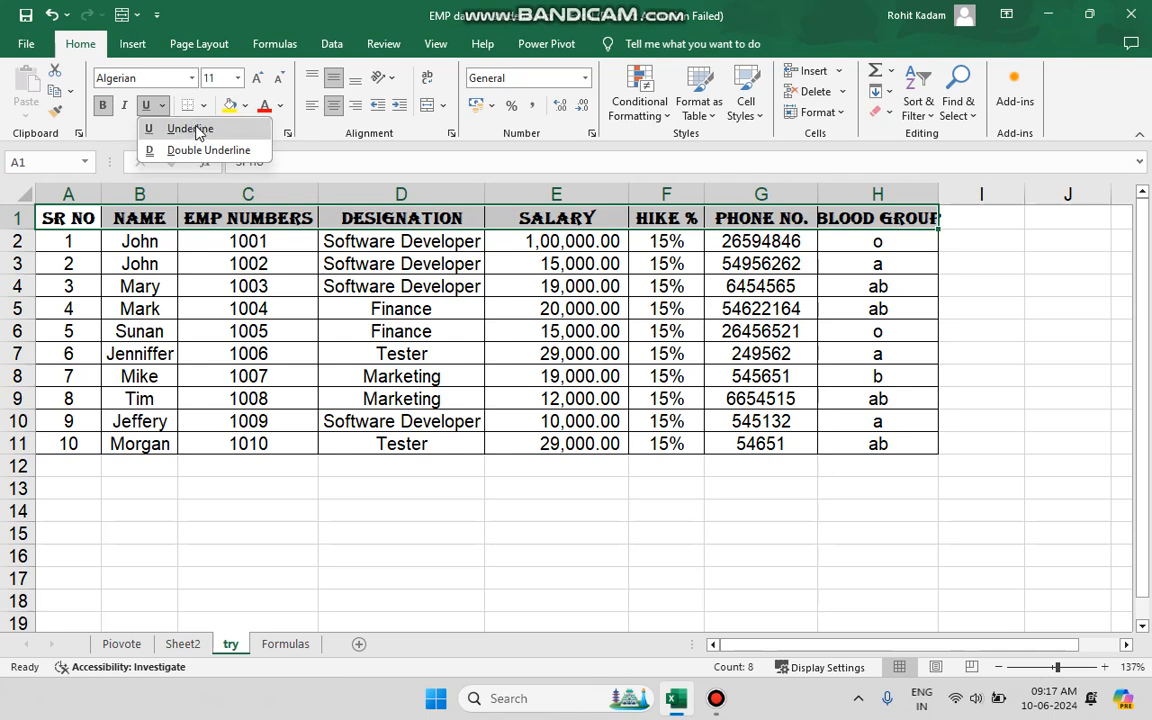
click(195, 130)
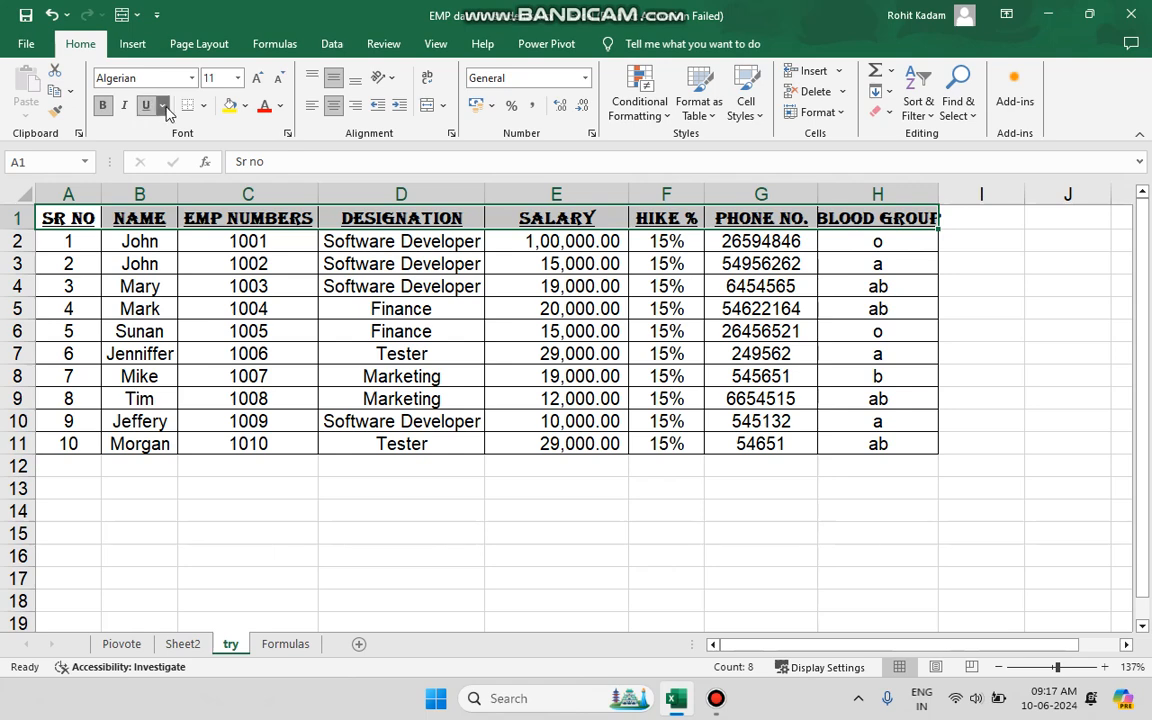
click(162, 106)
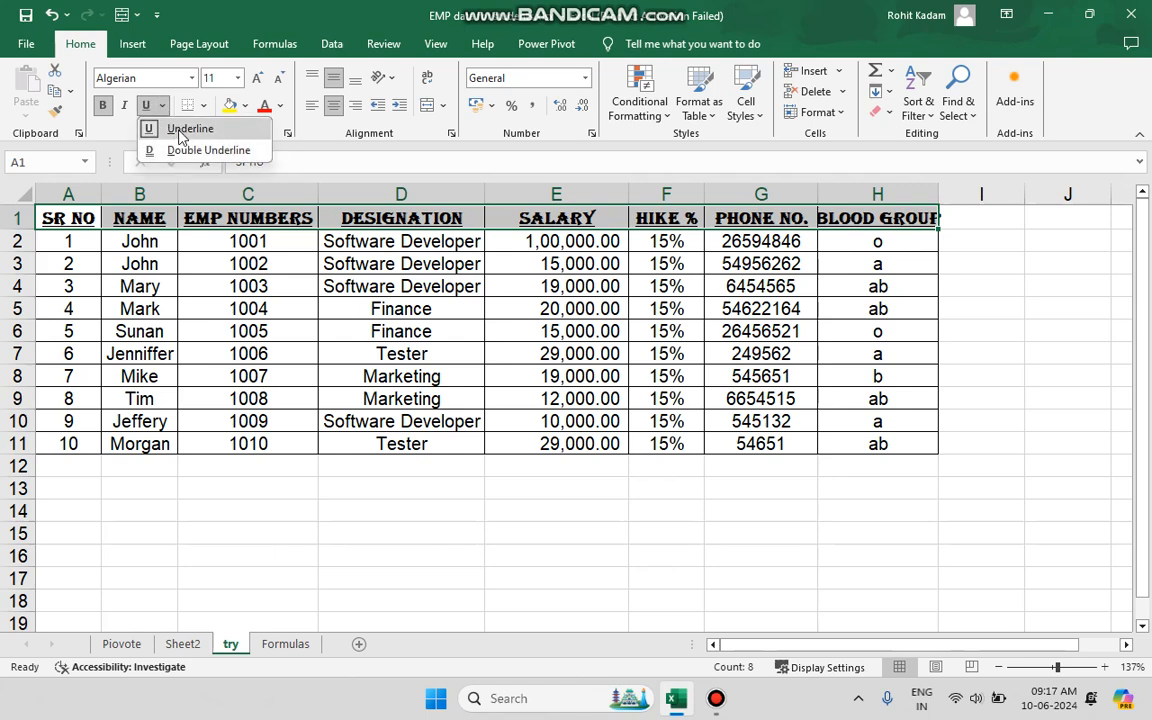
click(181, 137)
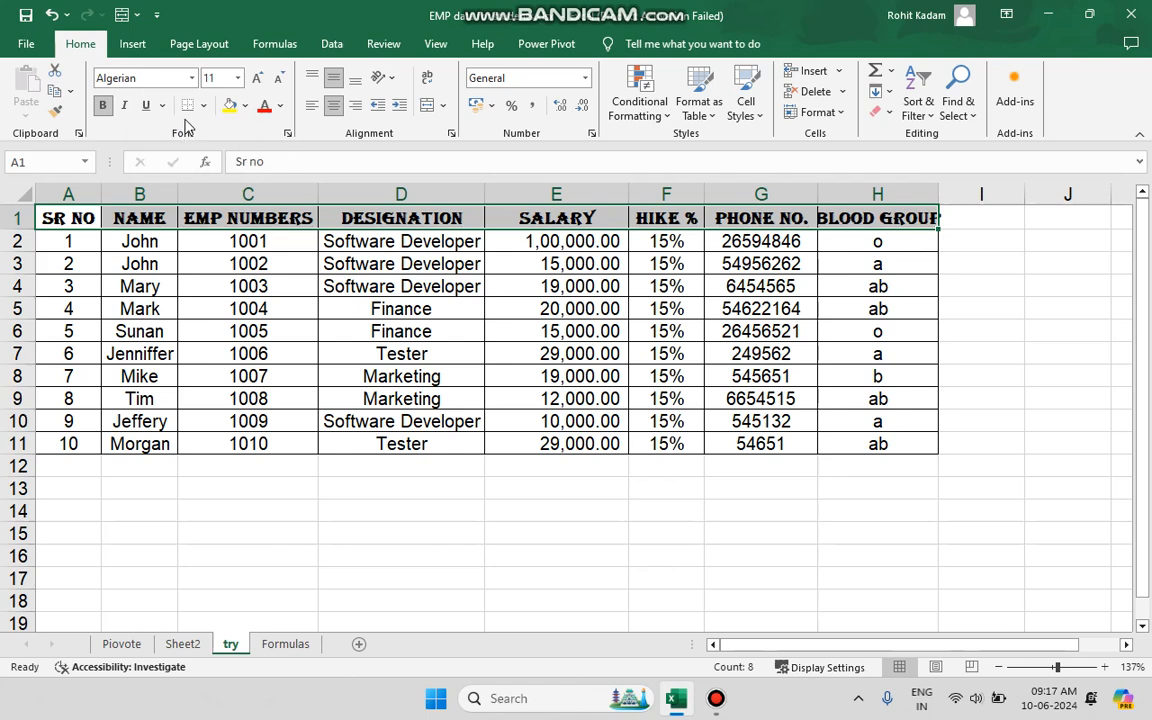
Remove all borders from the table A1:H11 with the No Border option.
scroll(275, 380, down, 2)
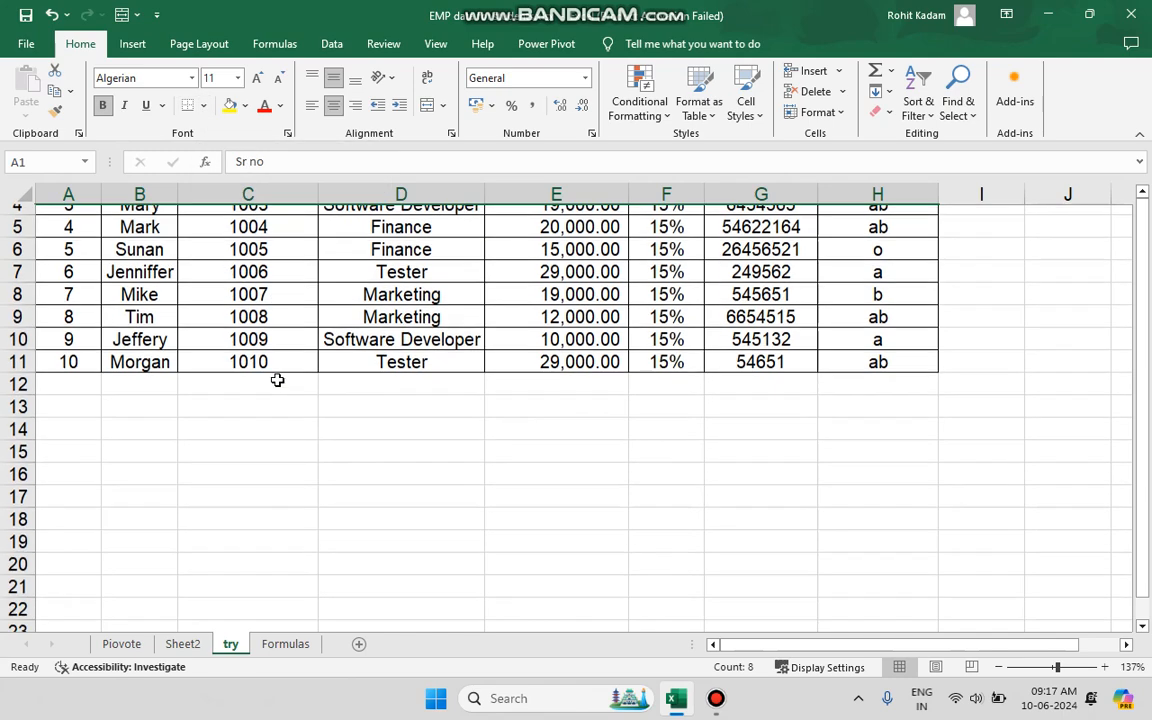
scroll(504, 360, up, 2)
click(822, 368)
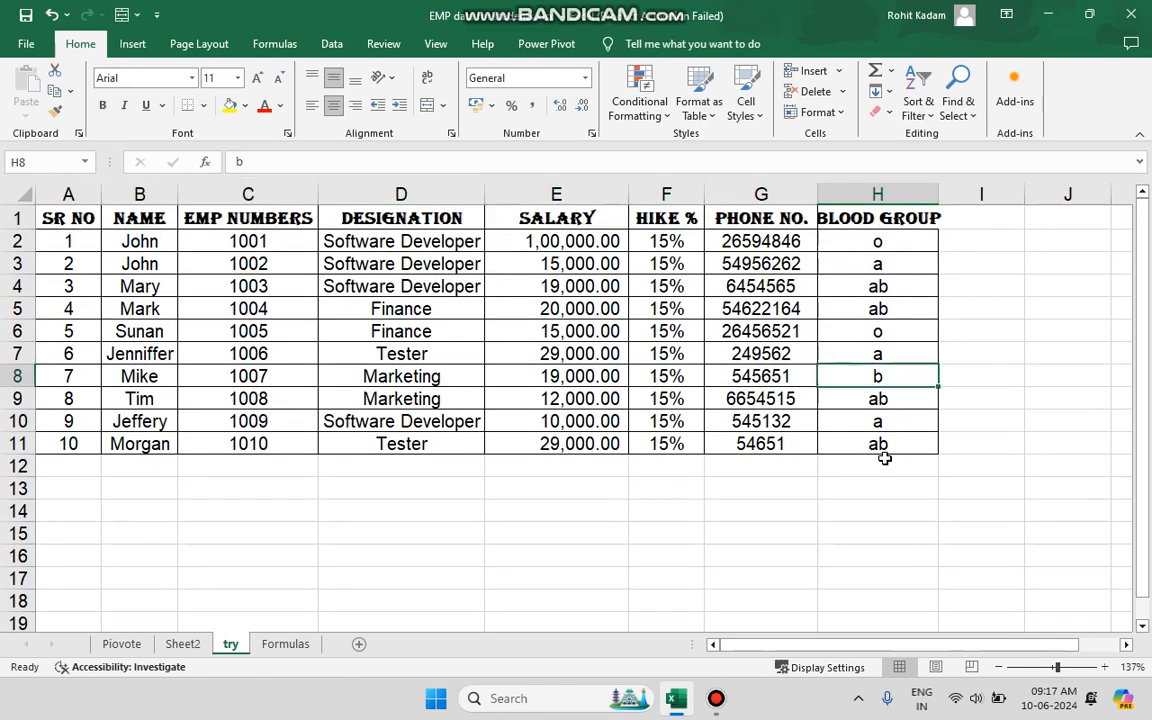
drag(884, 459, 855, 437)
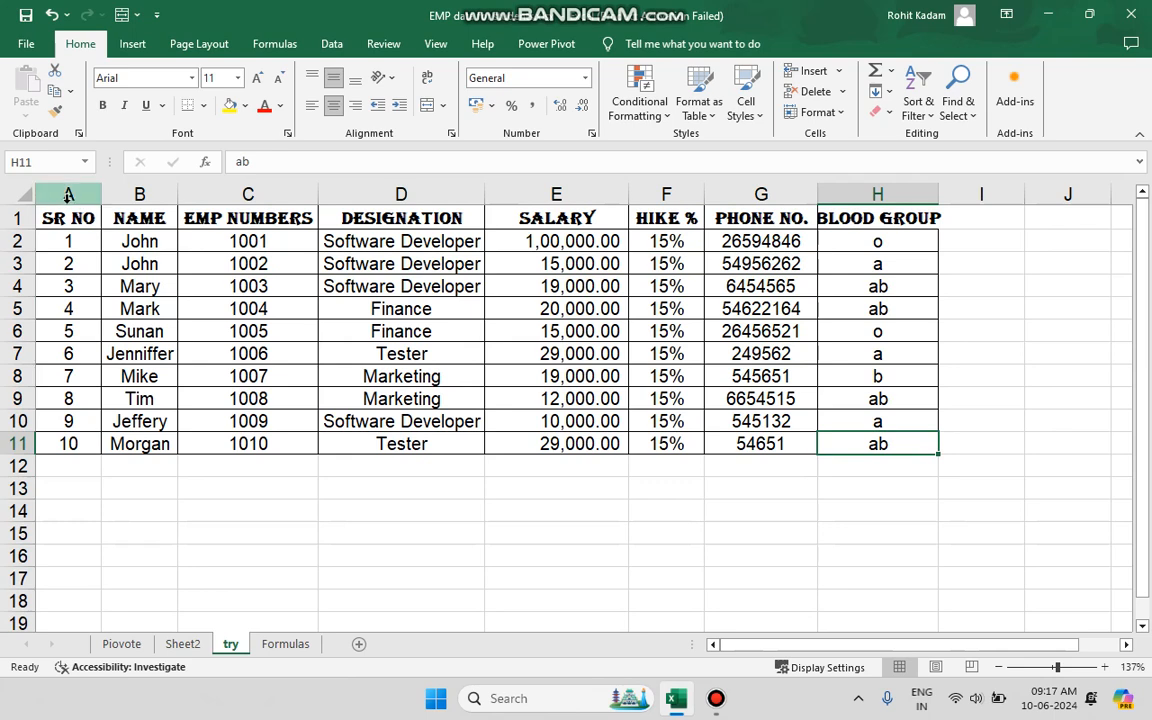
drag(60, 218, 851, 437)
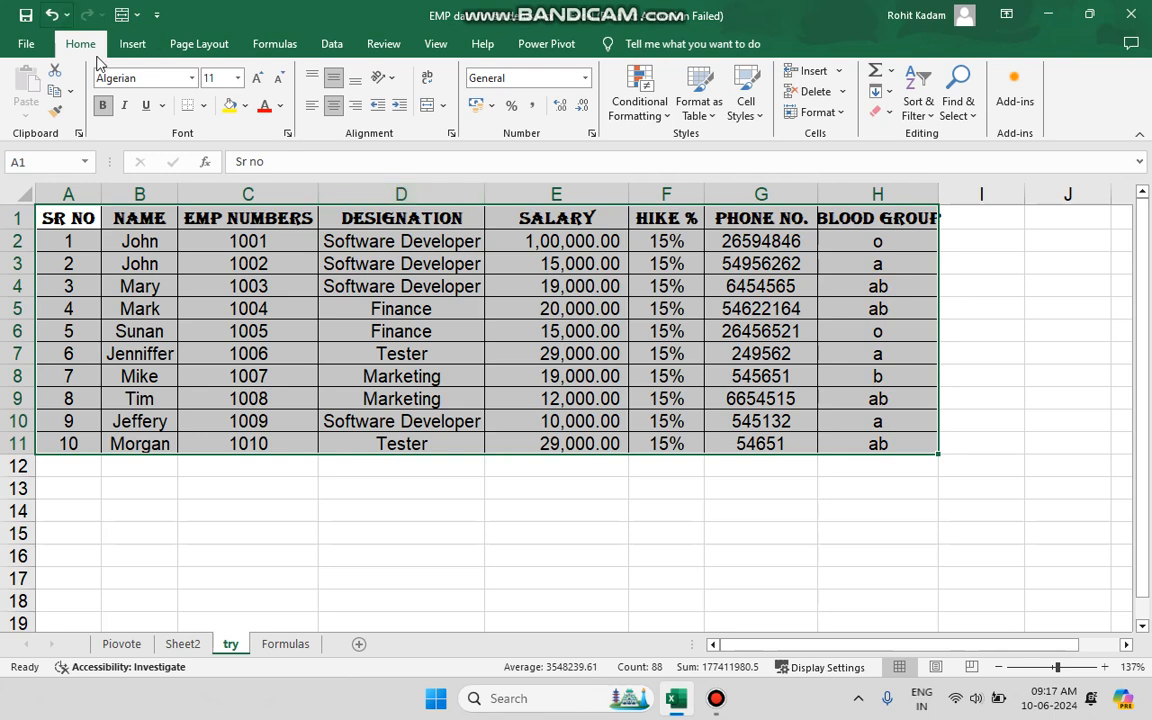
click(204, 106)
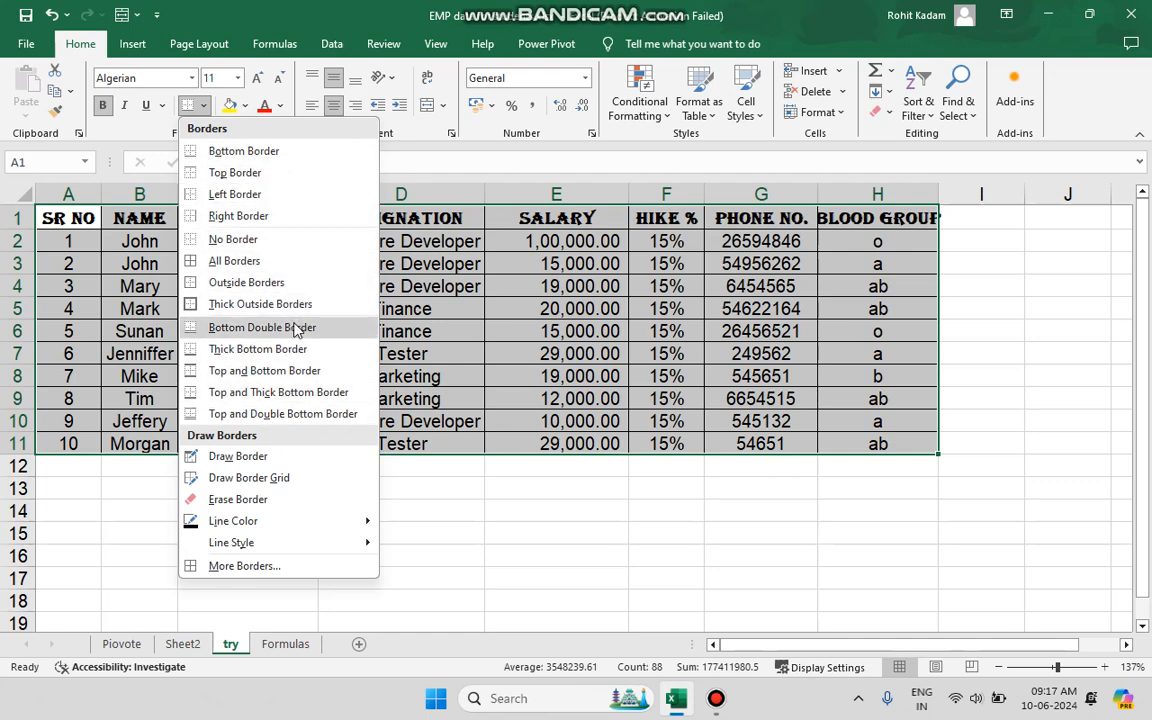
click(250, 242)
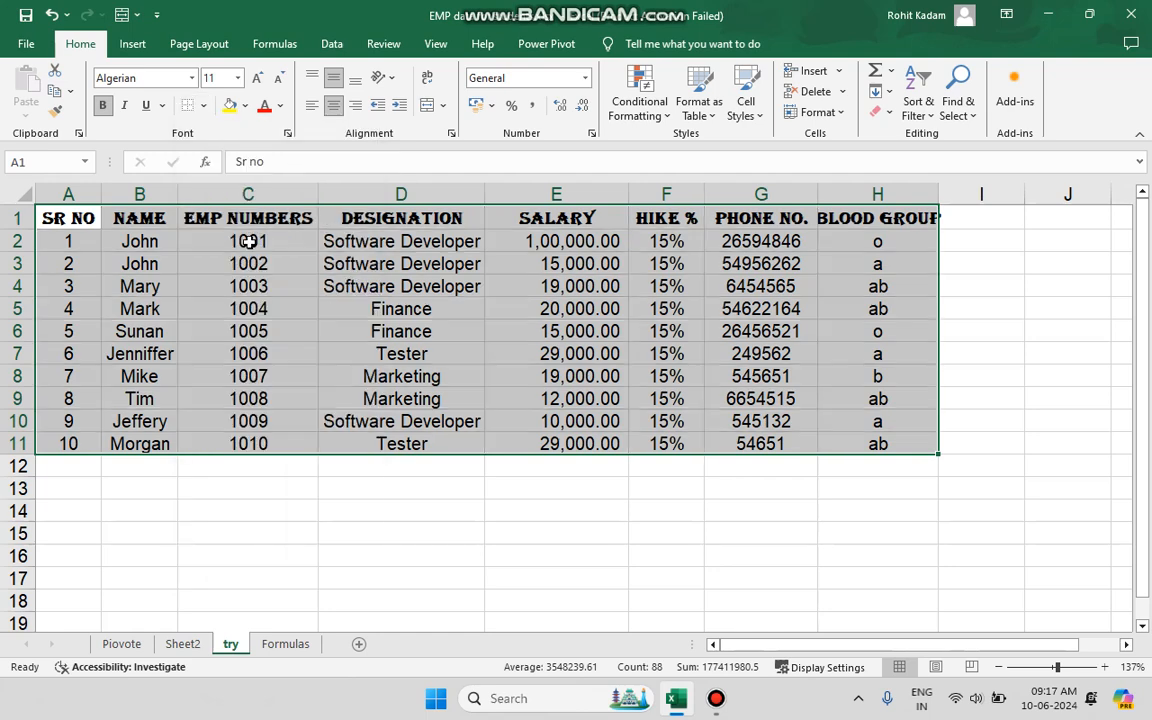
click(381, 579)
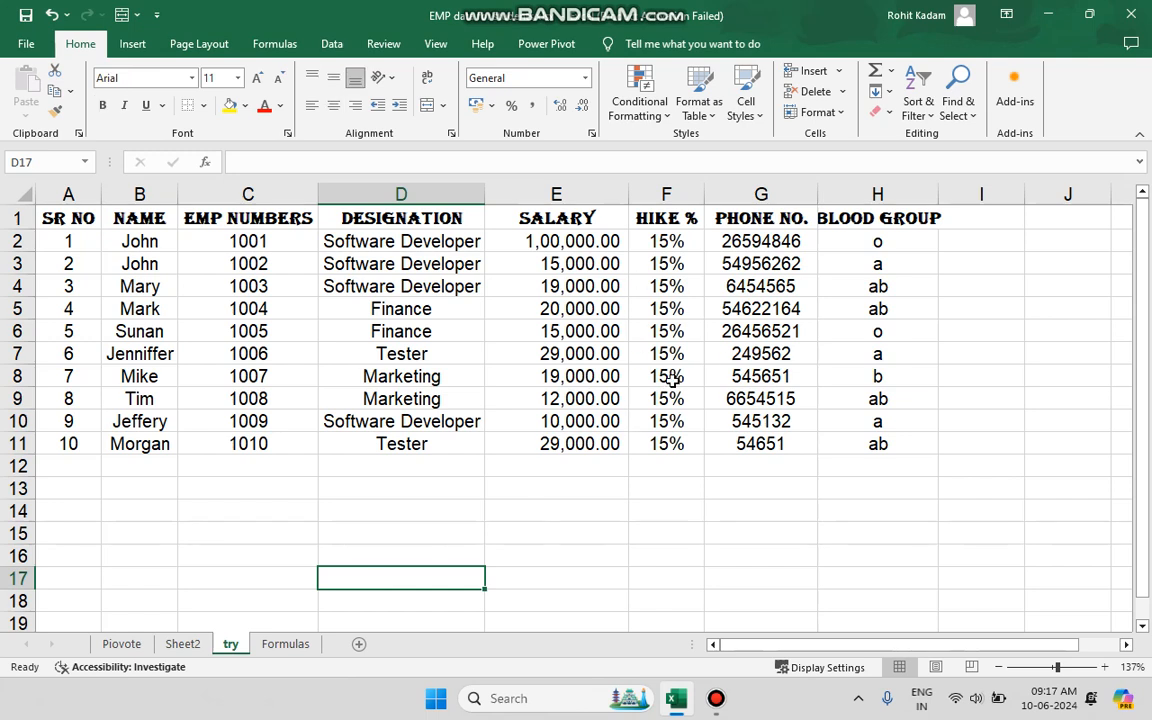
Apply All Borders to the table range A1:H11.
drag(68, 220, 803, 442)
key(shift+Right)
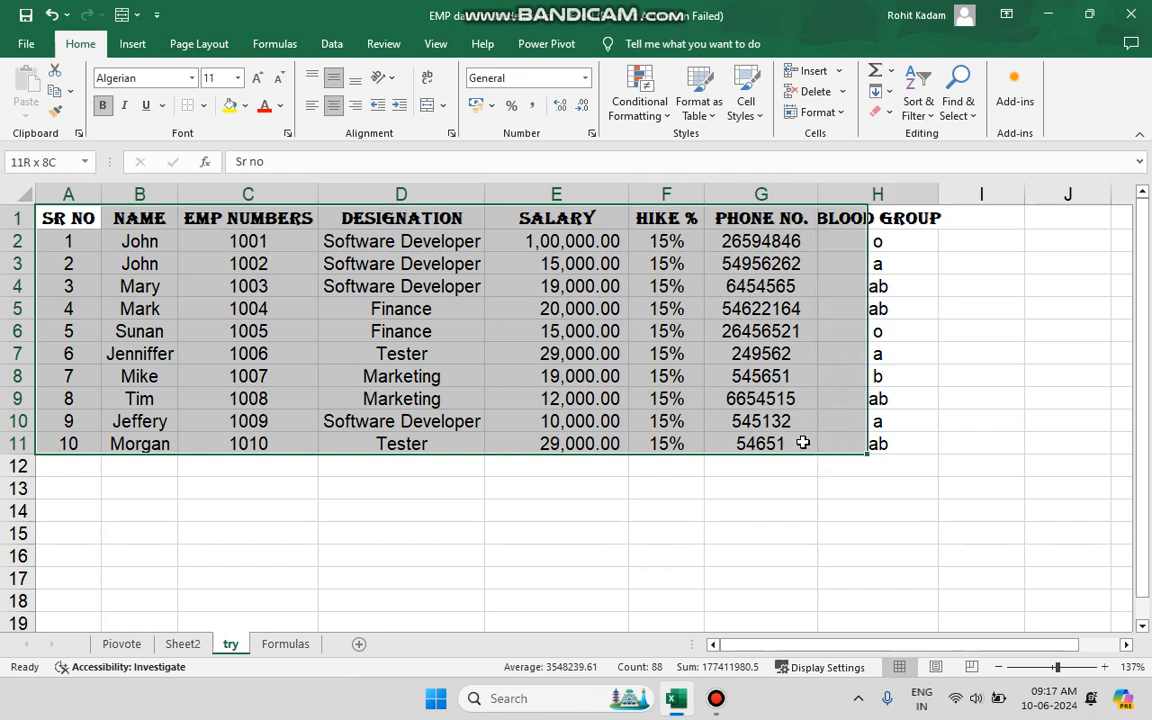
click(202, 105)
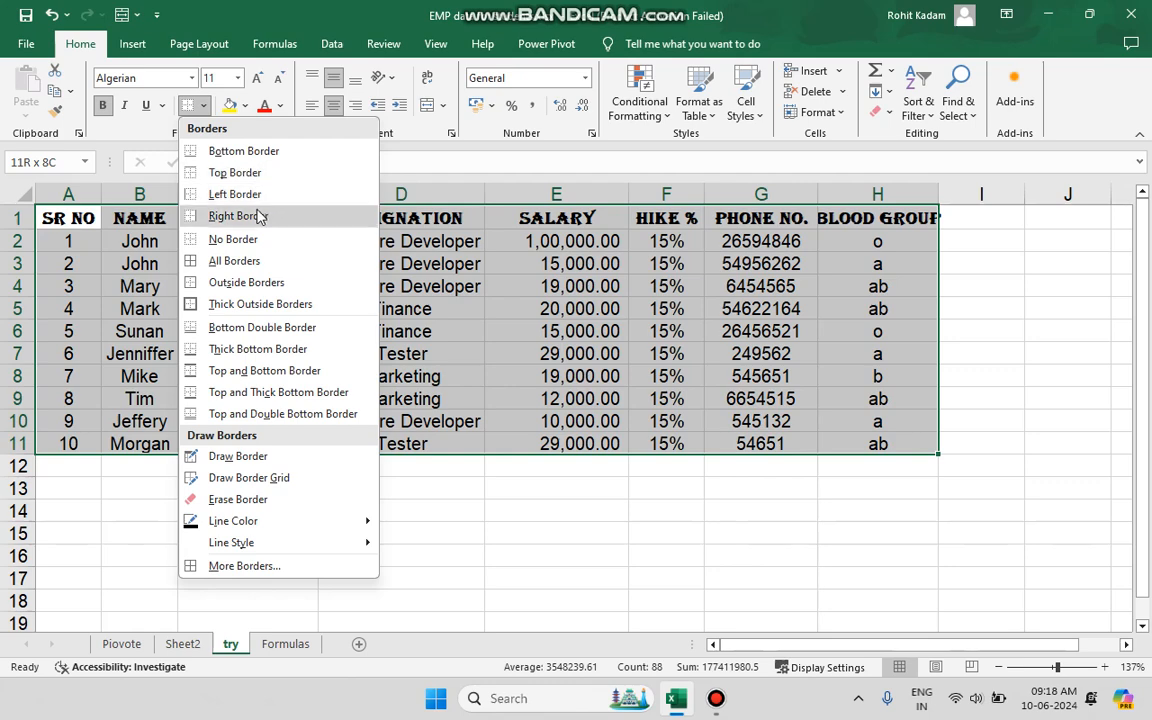
click(245, 271)
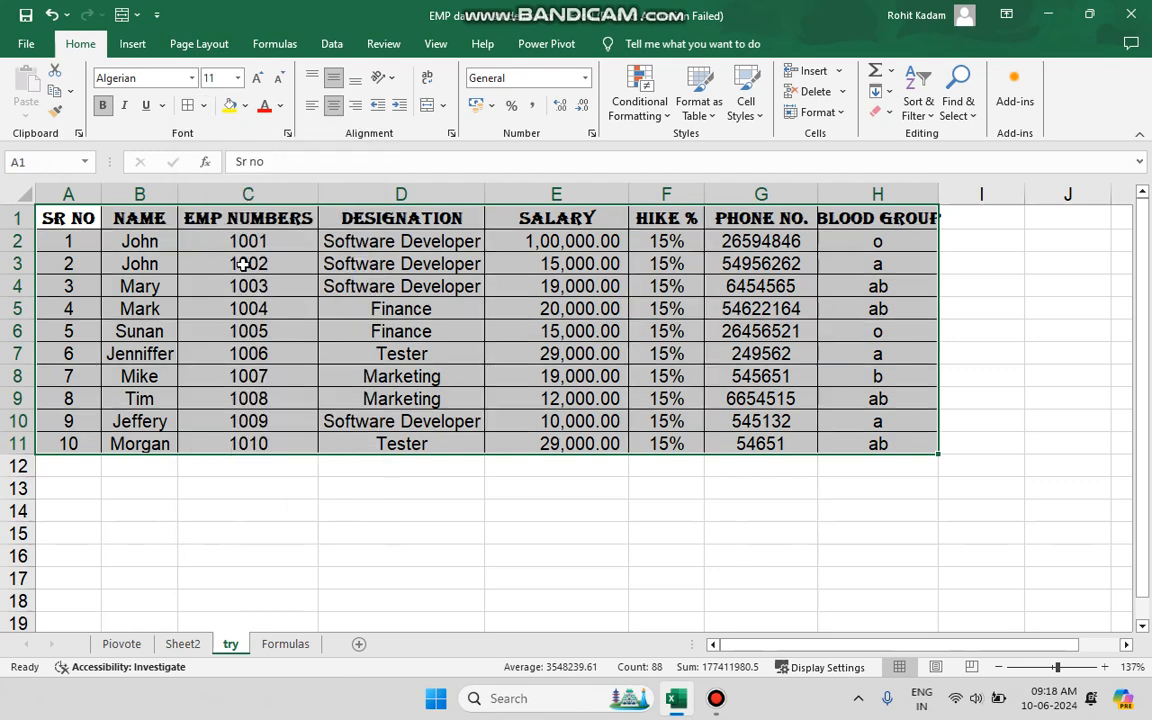
click(432, 358)
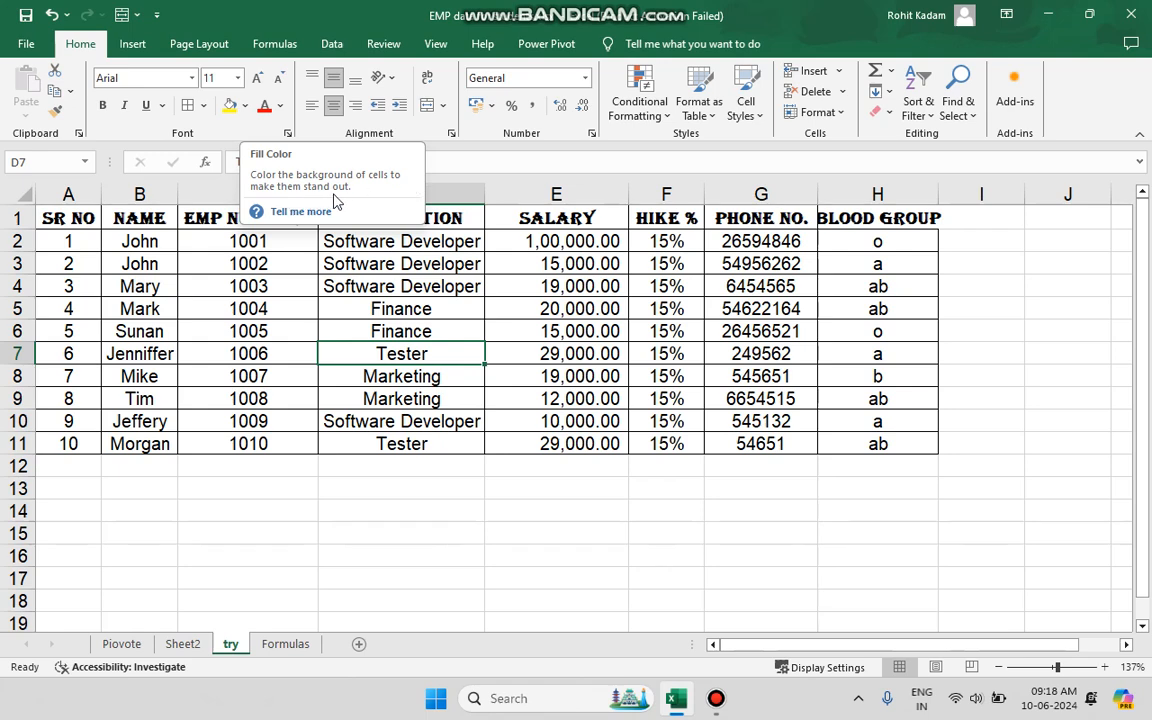
Auto-fit the width of column H and fill the header row A1:H1 with yellow.
click(335, 286)
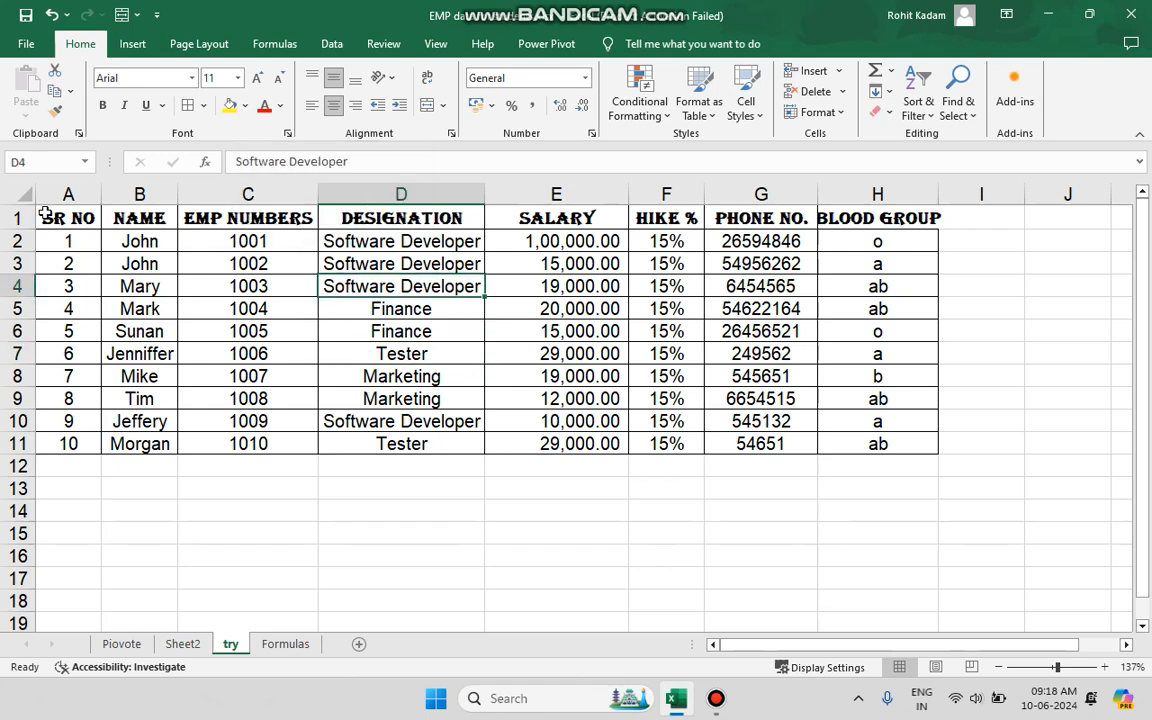
drag(56, 216, 939, 182)
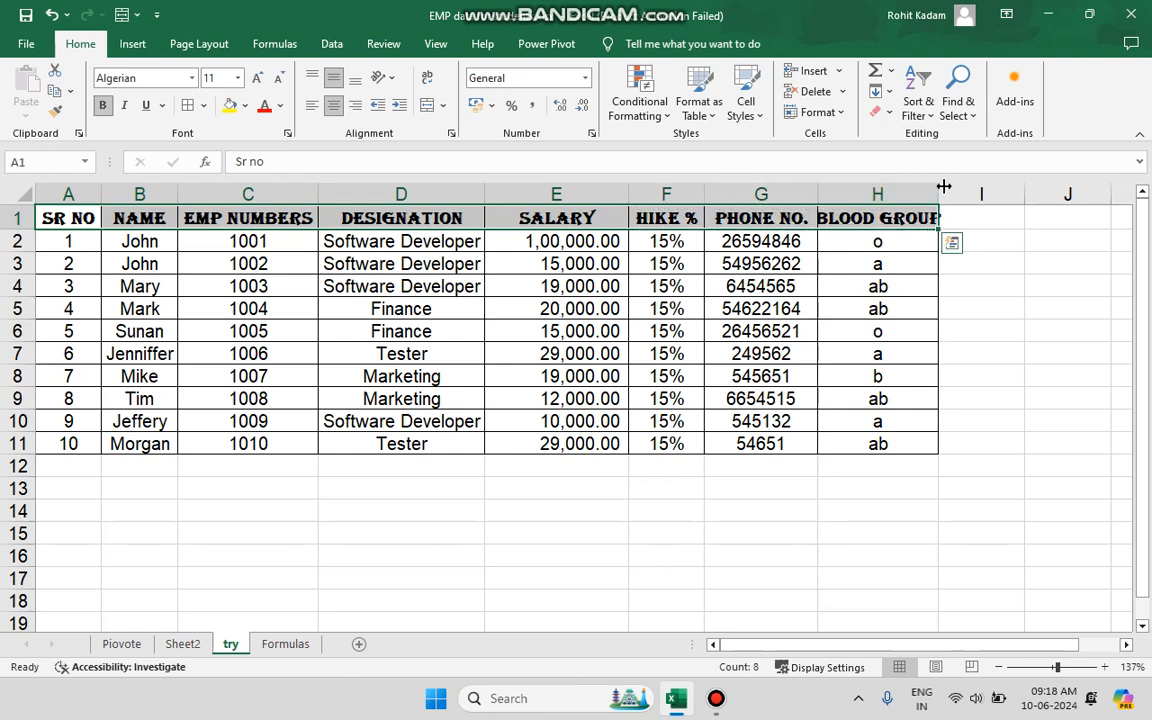
double_click(943, 186)
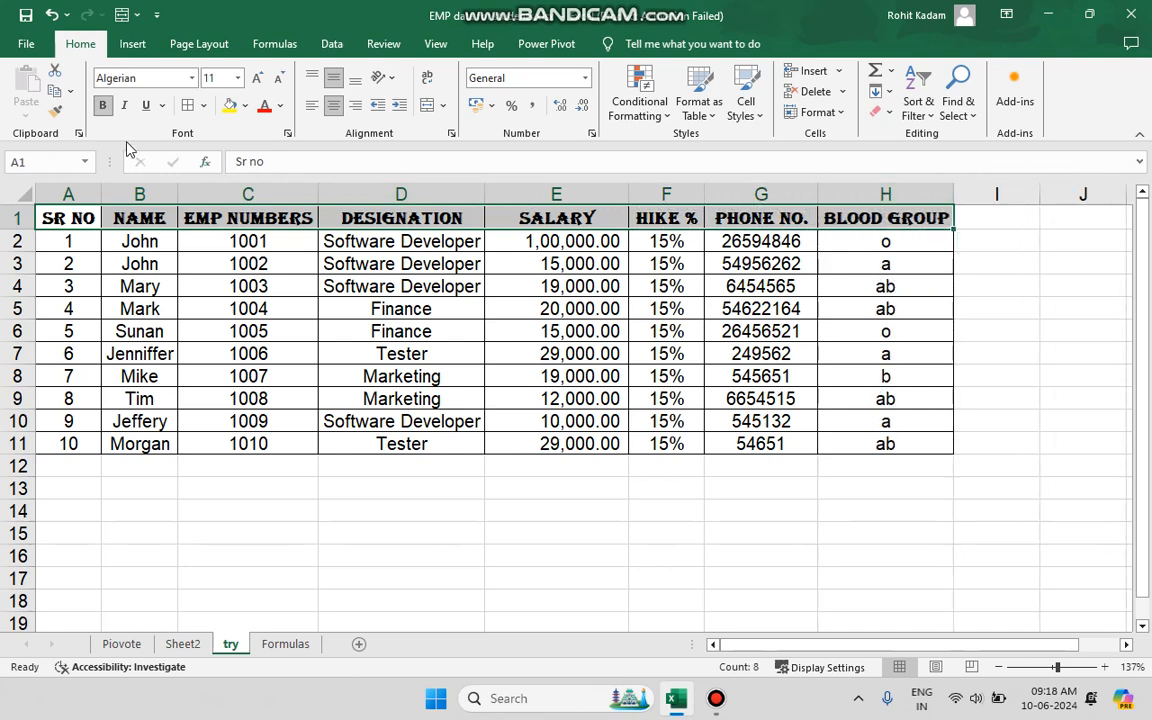
click(246, 106)
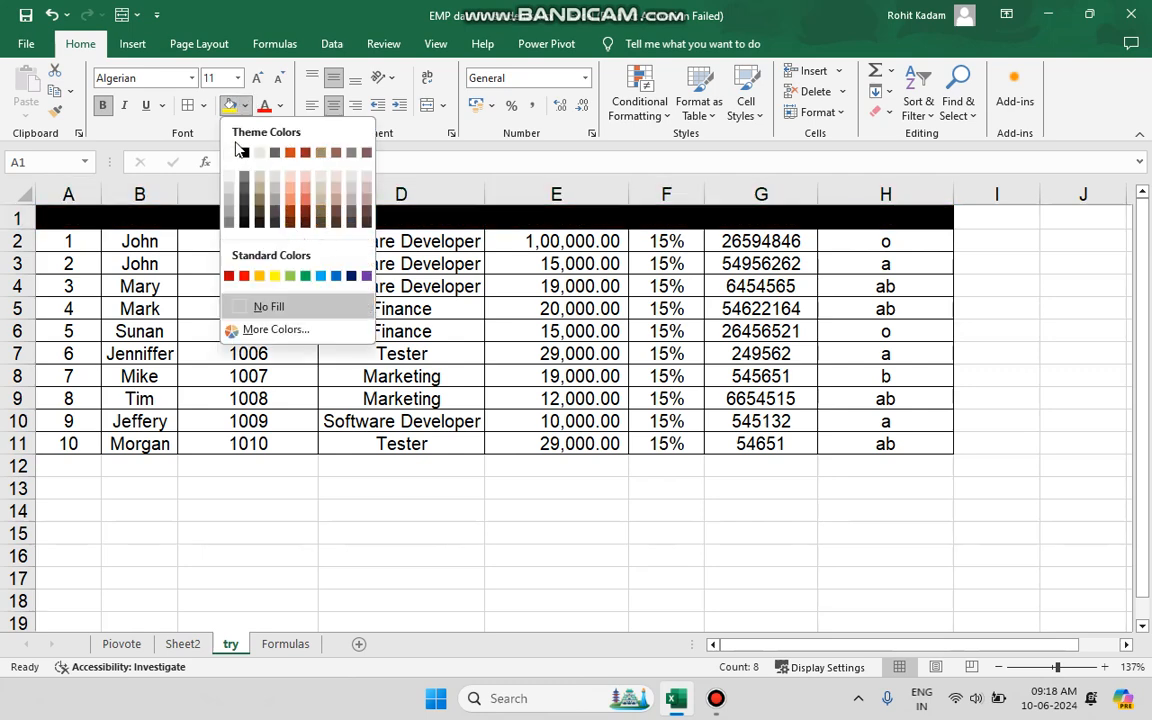
click(231, 108)
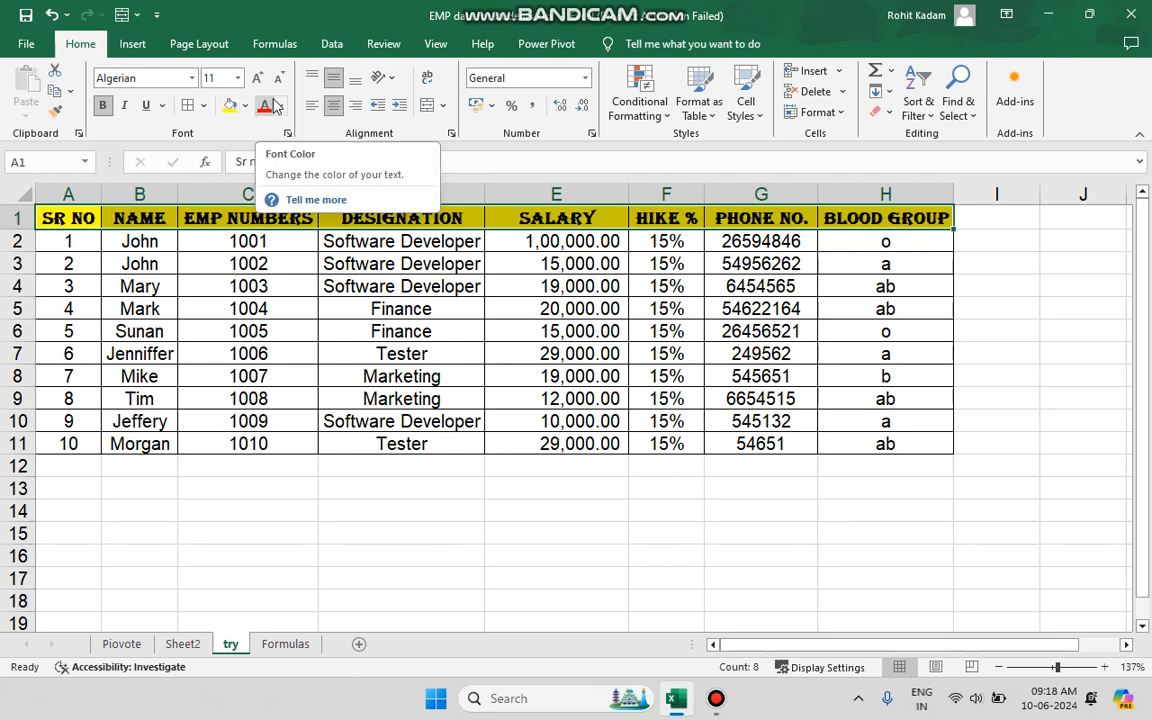
click(192, 285)
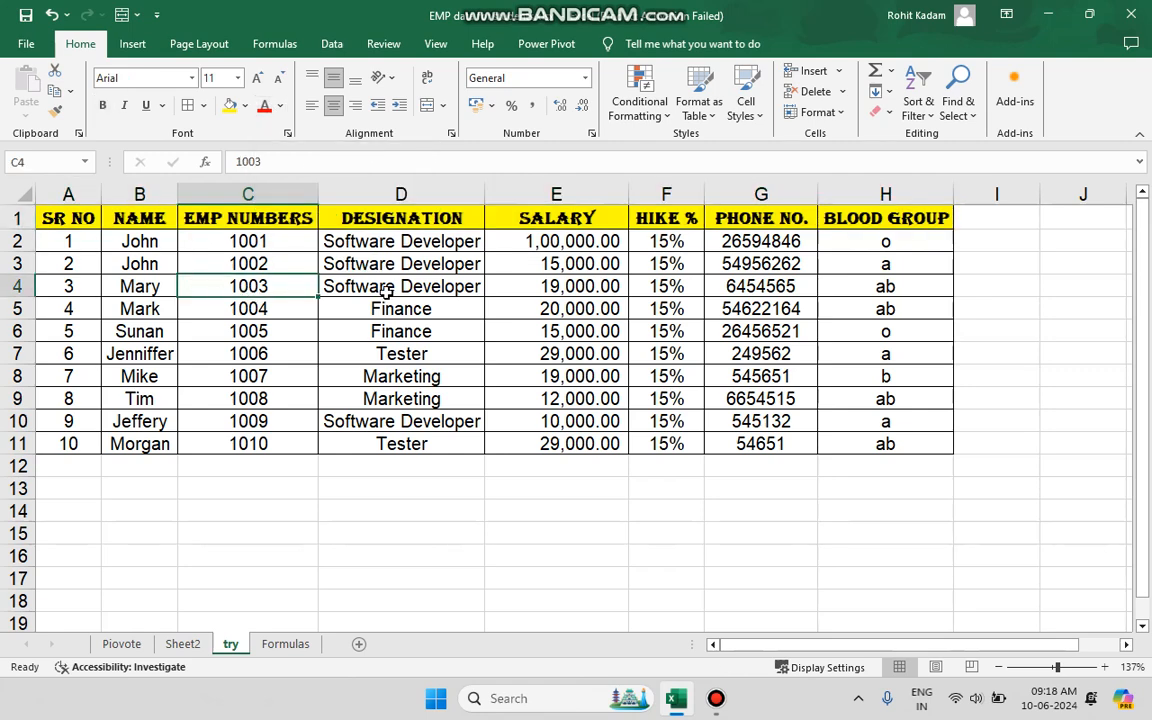
Colour the names in B5:B8 red.
drag(415, 310, 424, 328)
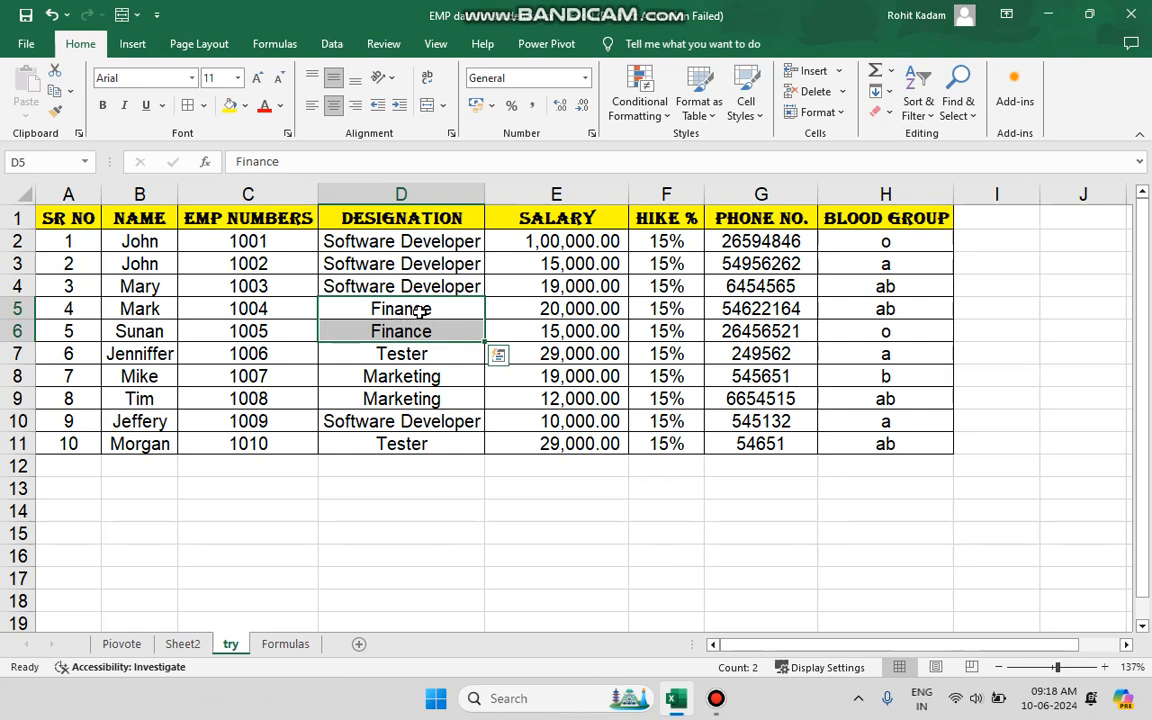
click(158, 310)
drag(158, 310, 155, 372)
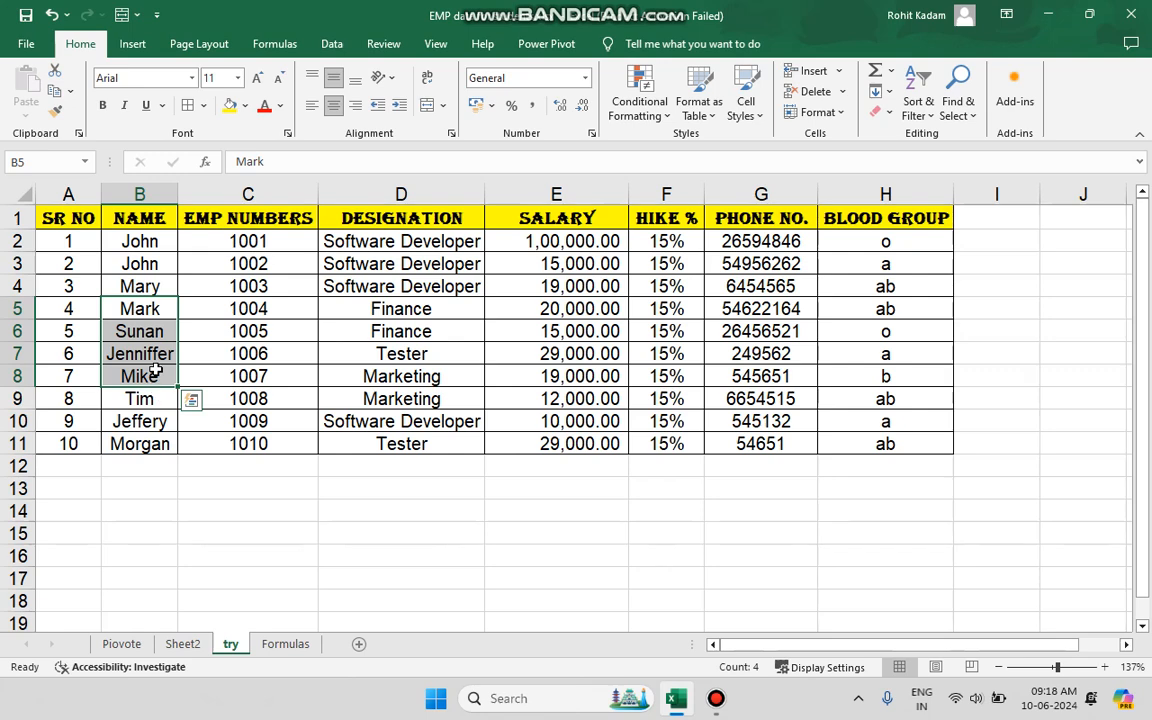
click(282, 107)
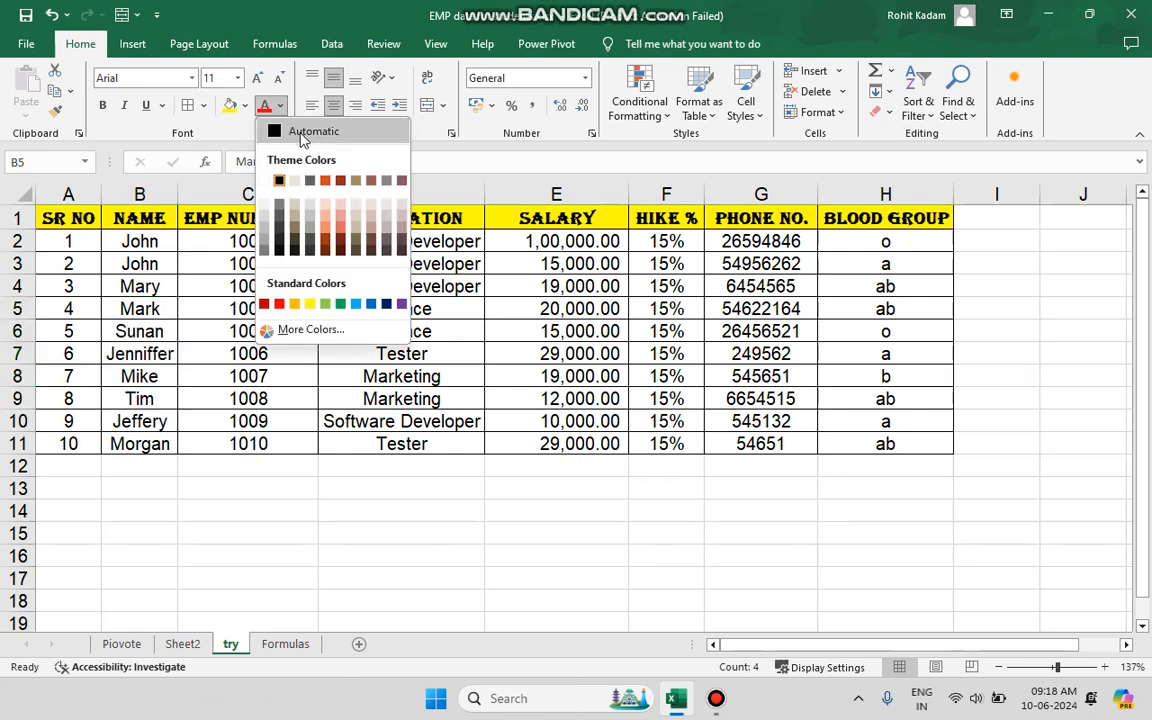
click(279, 305)
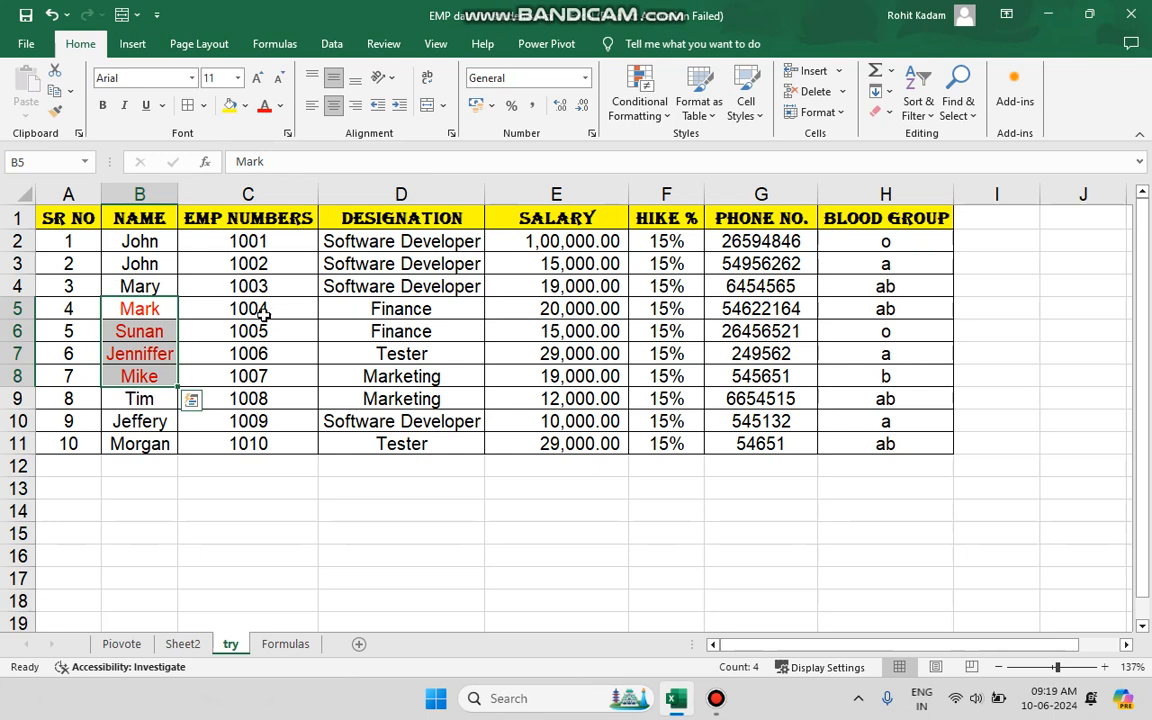
click(249, 331)
Reset the font colour of the table data A2:H11 to Automatic.
drag(69, 240, 855, 447)
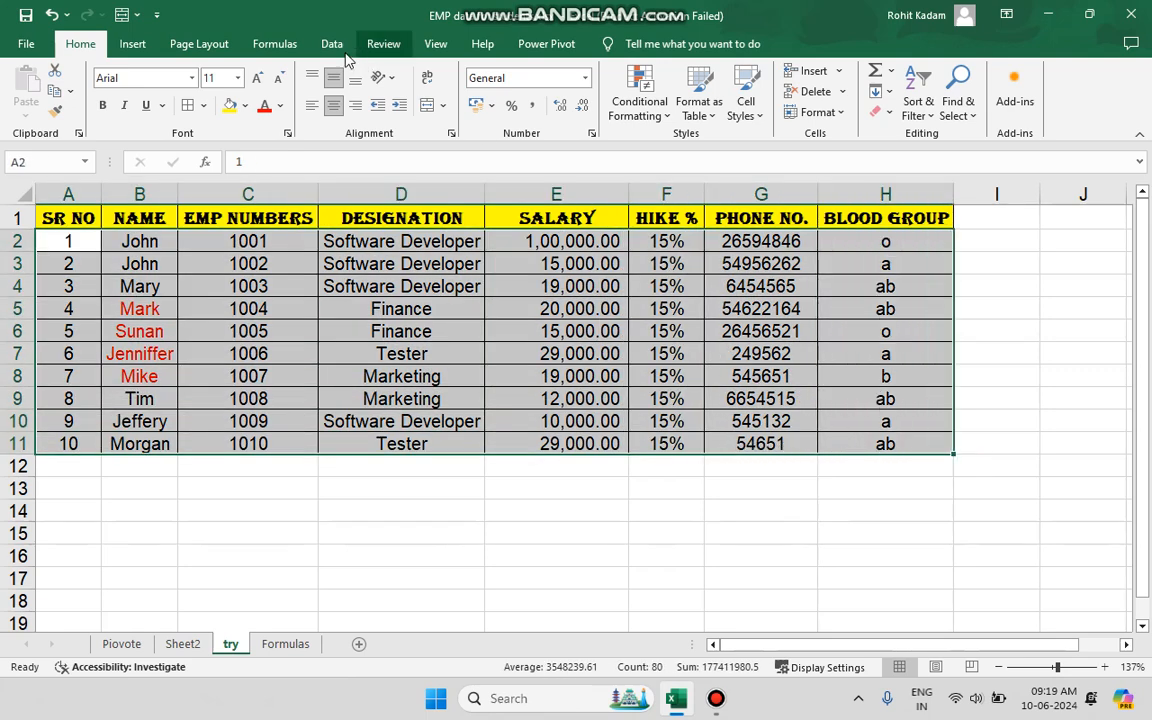
click(280, 106)
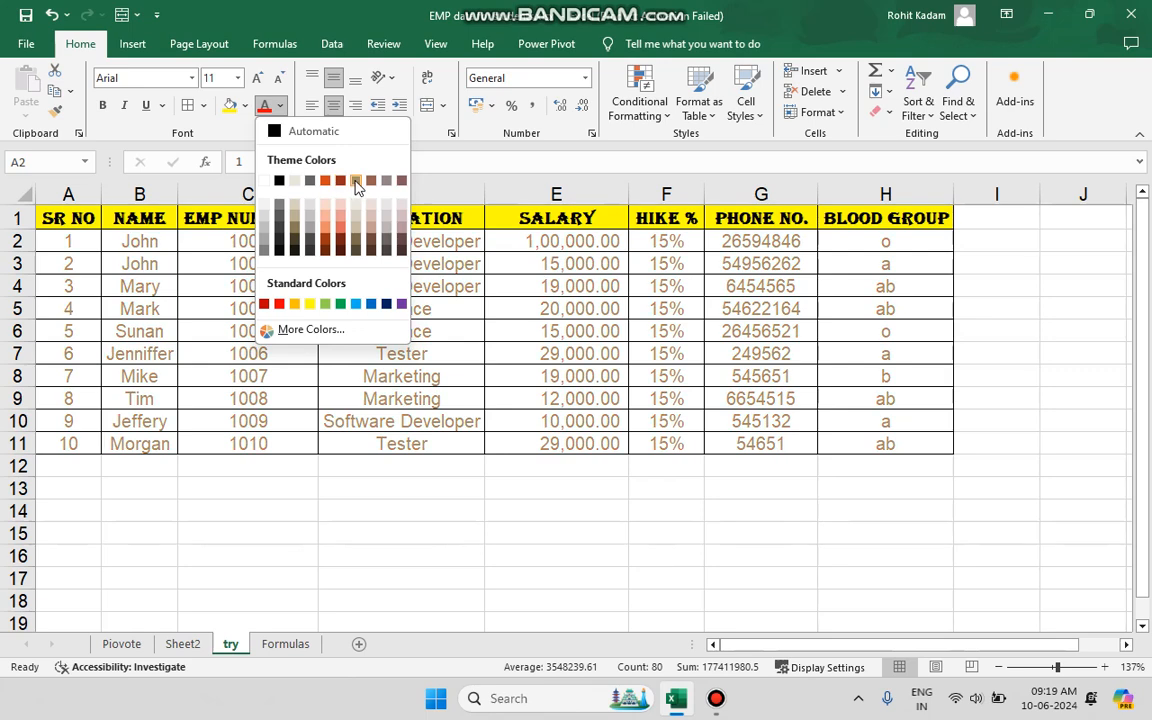
click(288, 126)
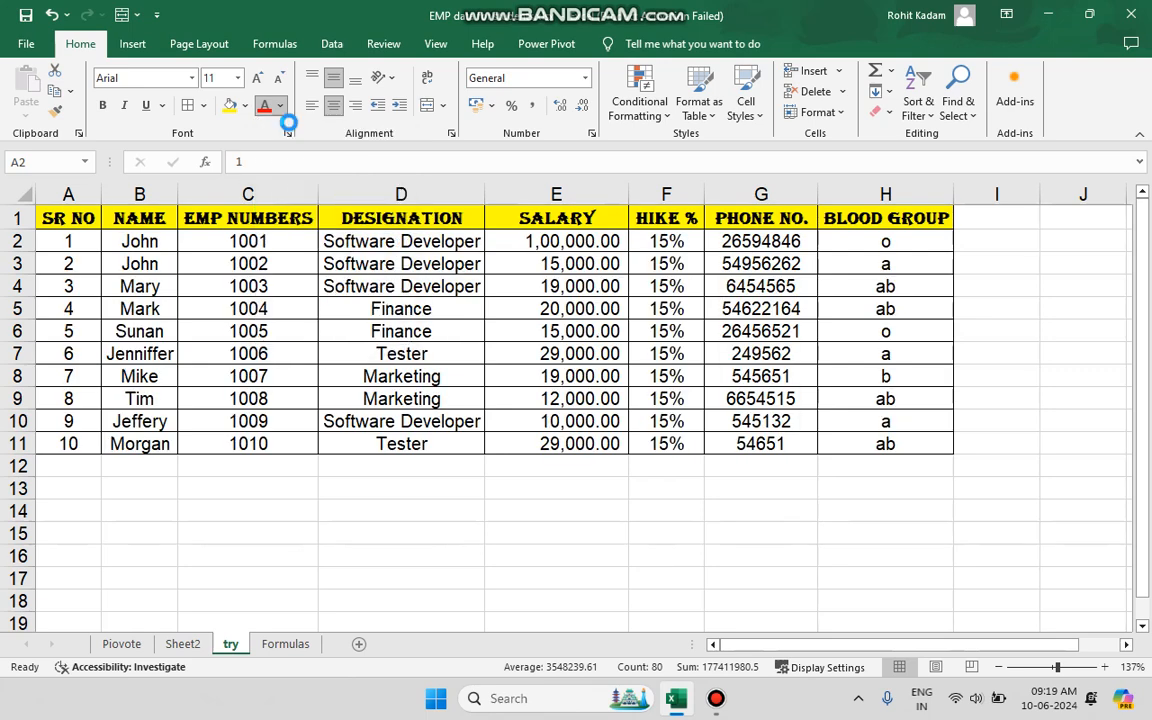
click(305, 392)
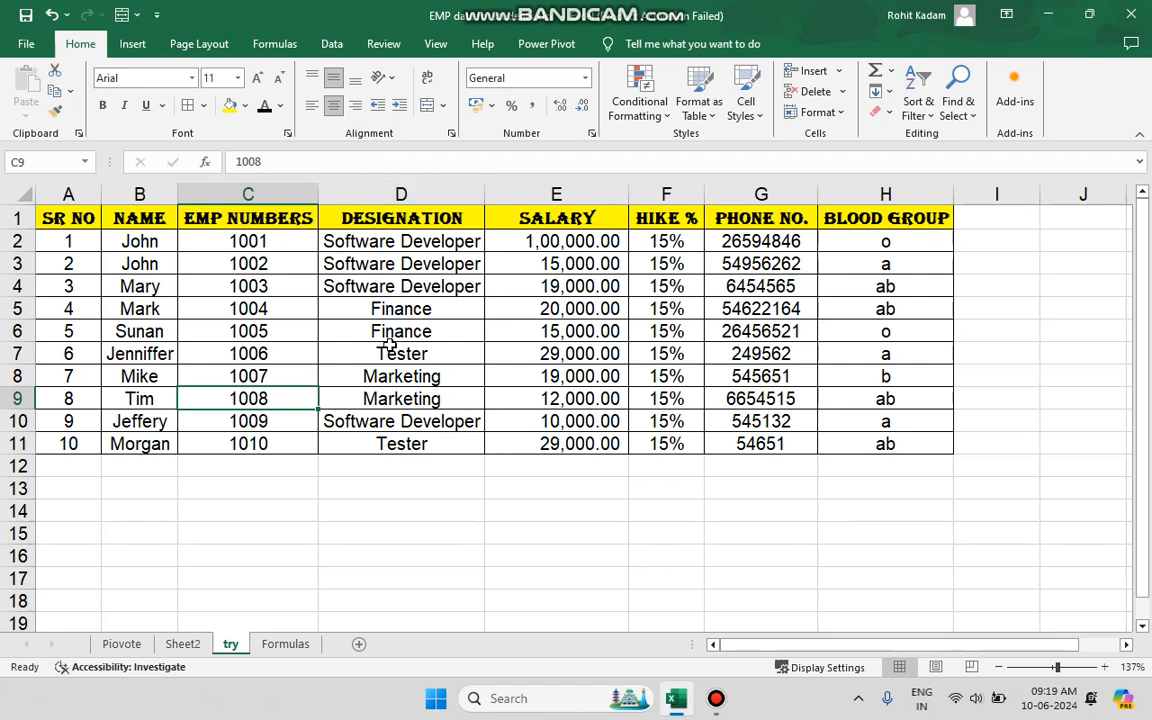
key(alt+Tab)
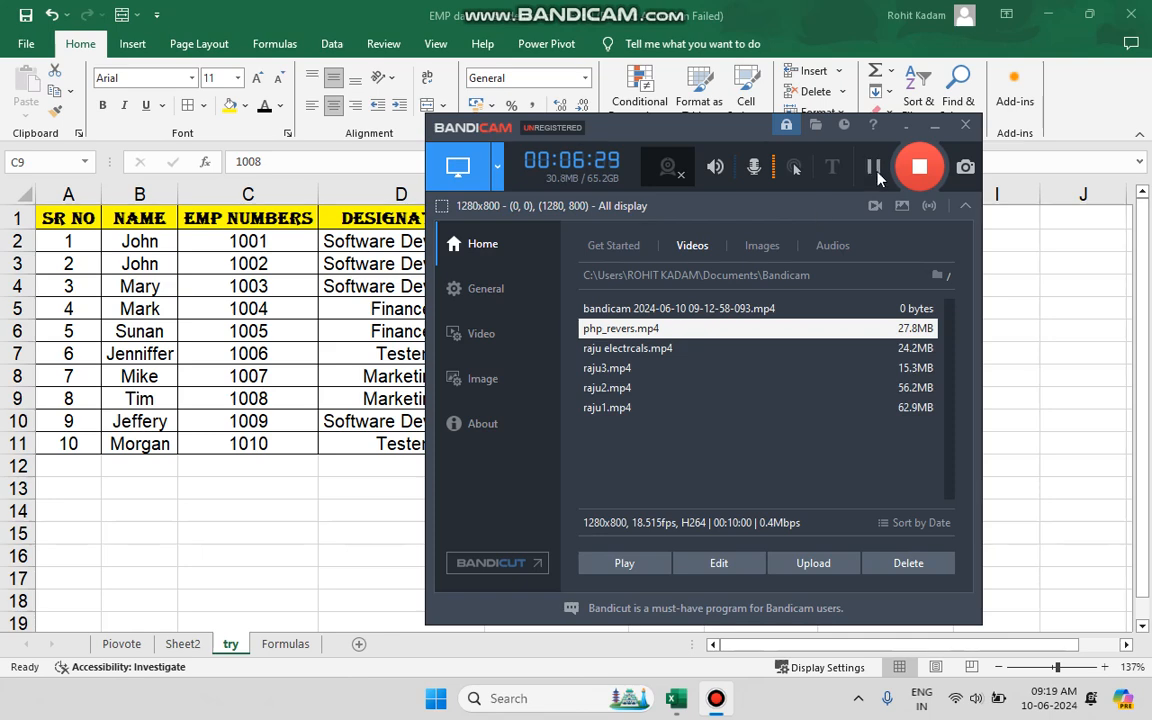
click(932, 128)
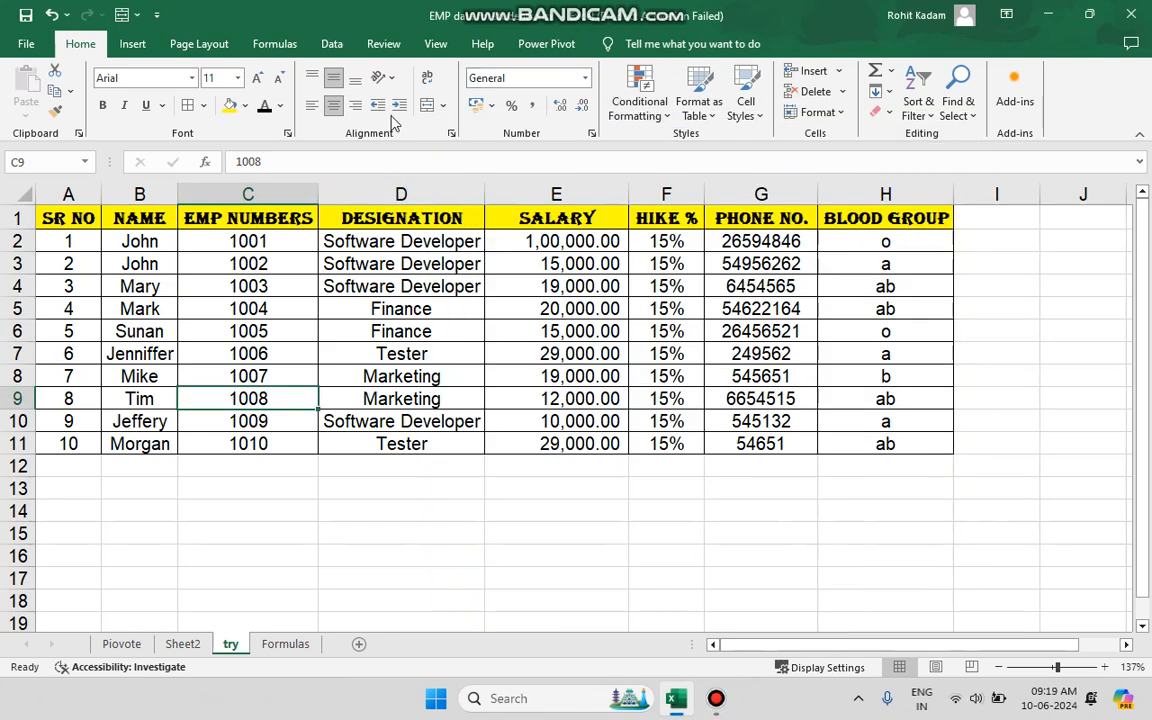
Make row 13 about three times as tall and enter a person's first name in cell D13.
click(380, 487)
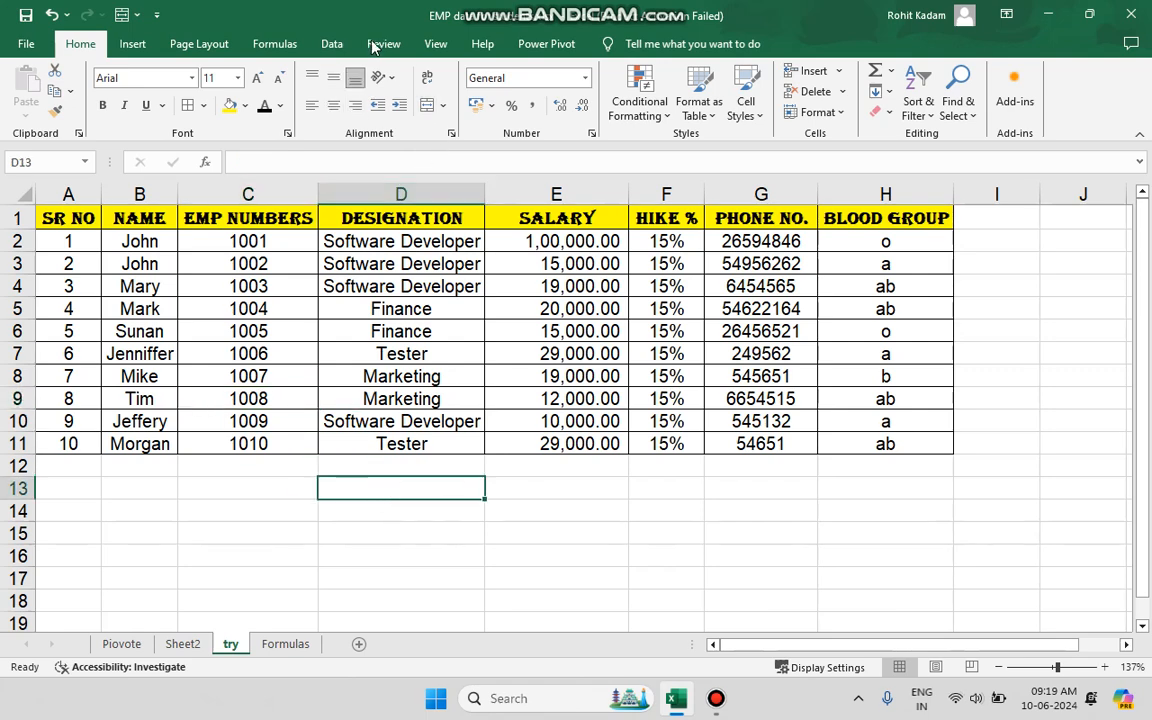
scroll(350, 509, down, 1)
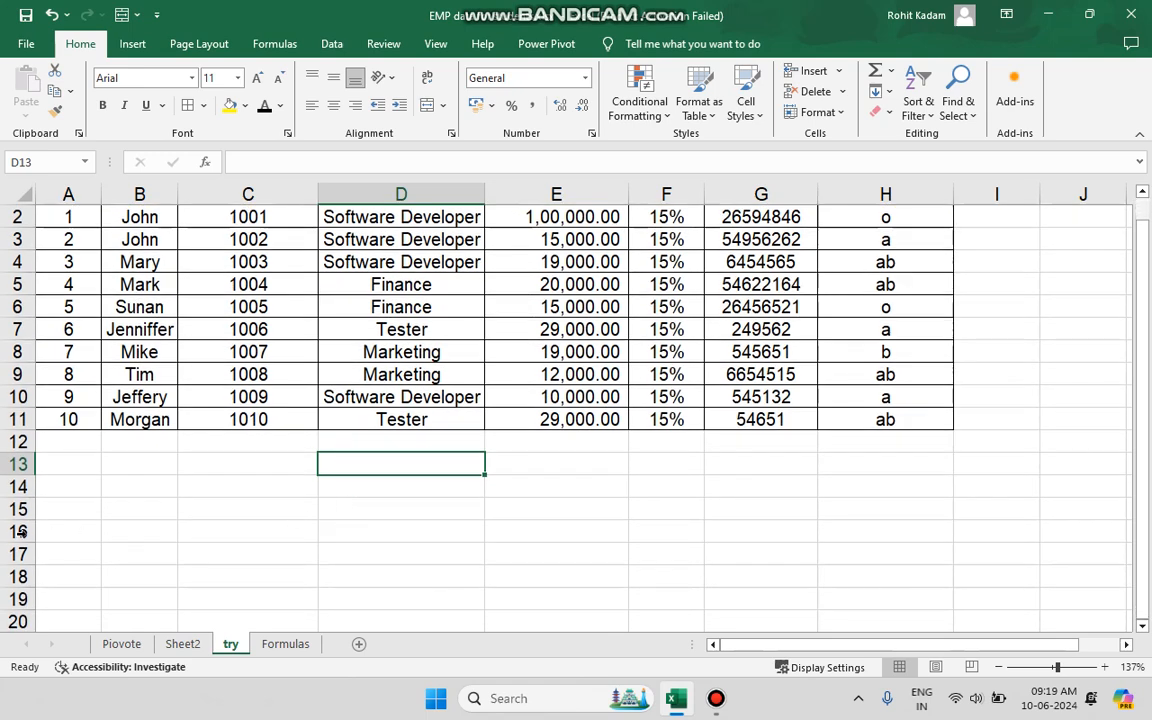
drag(22, 476, 22, 523)
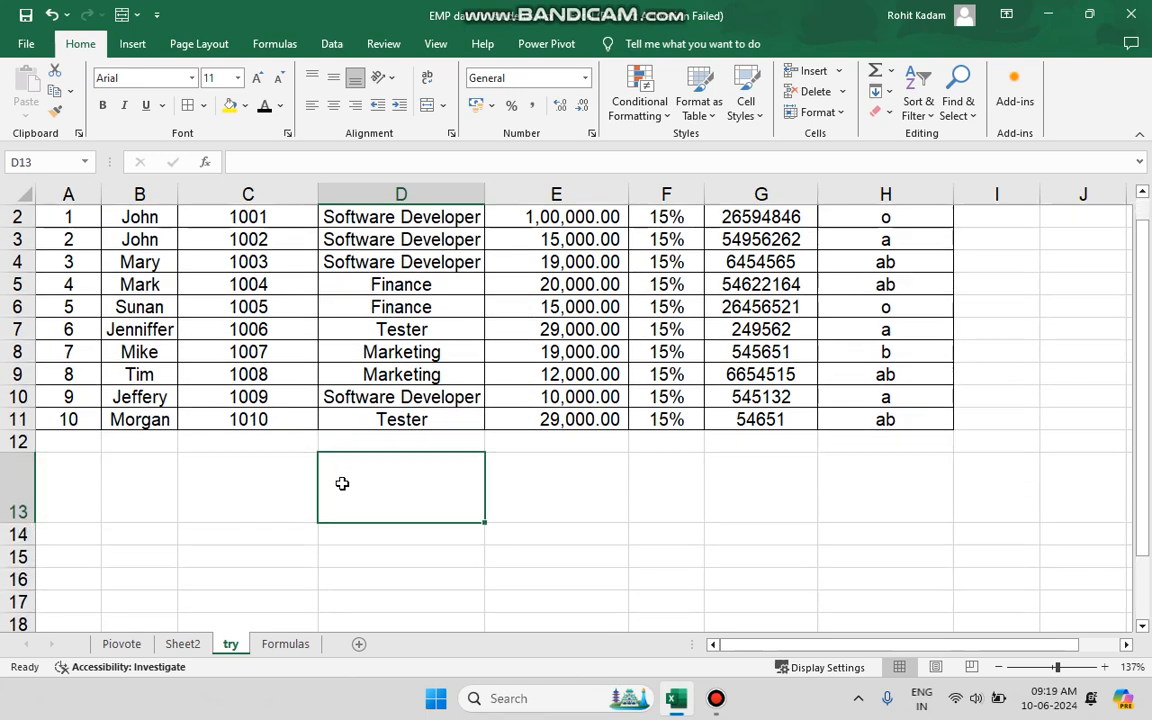
text(R)
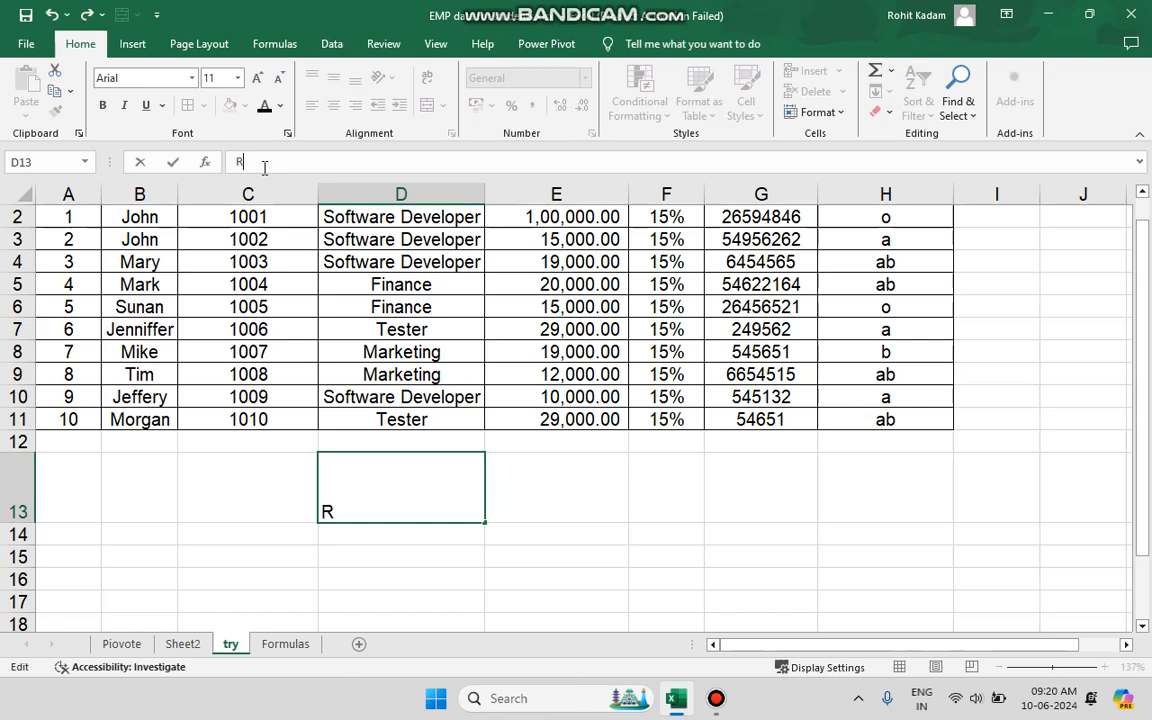
text(iohohit)
click(539, 526)
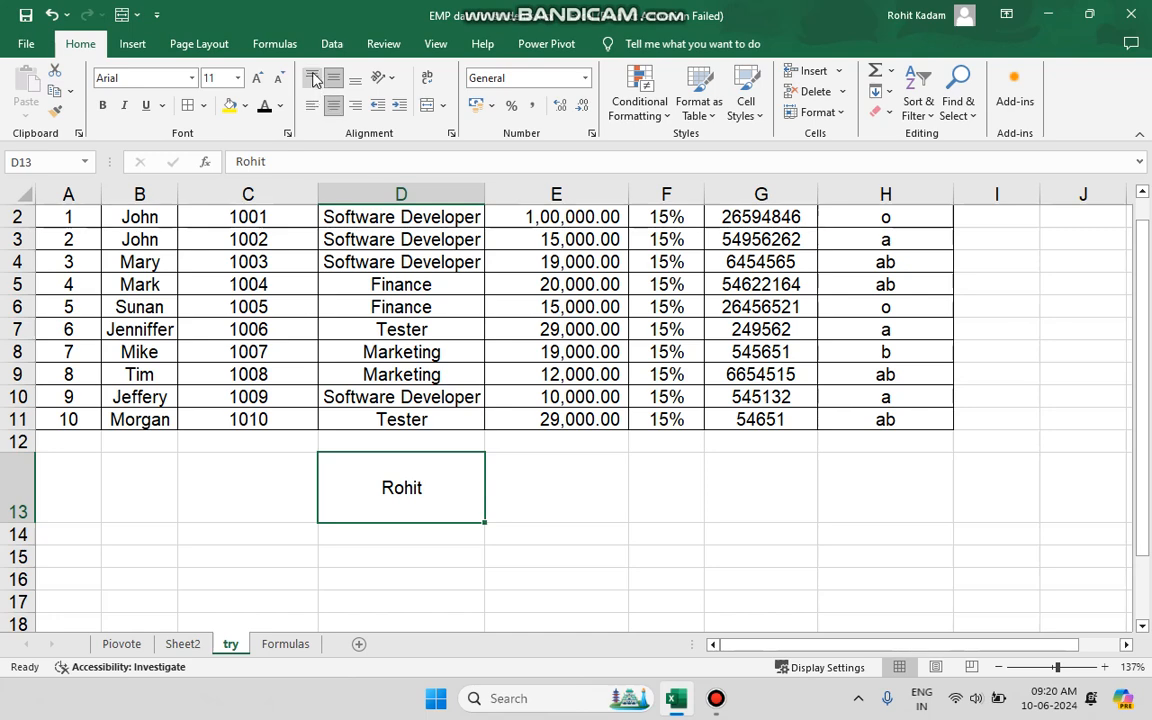
Align the text in D13 vertically to the top, the middle and finally the bottom of the cell.
click(312, 78)
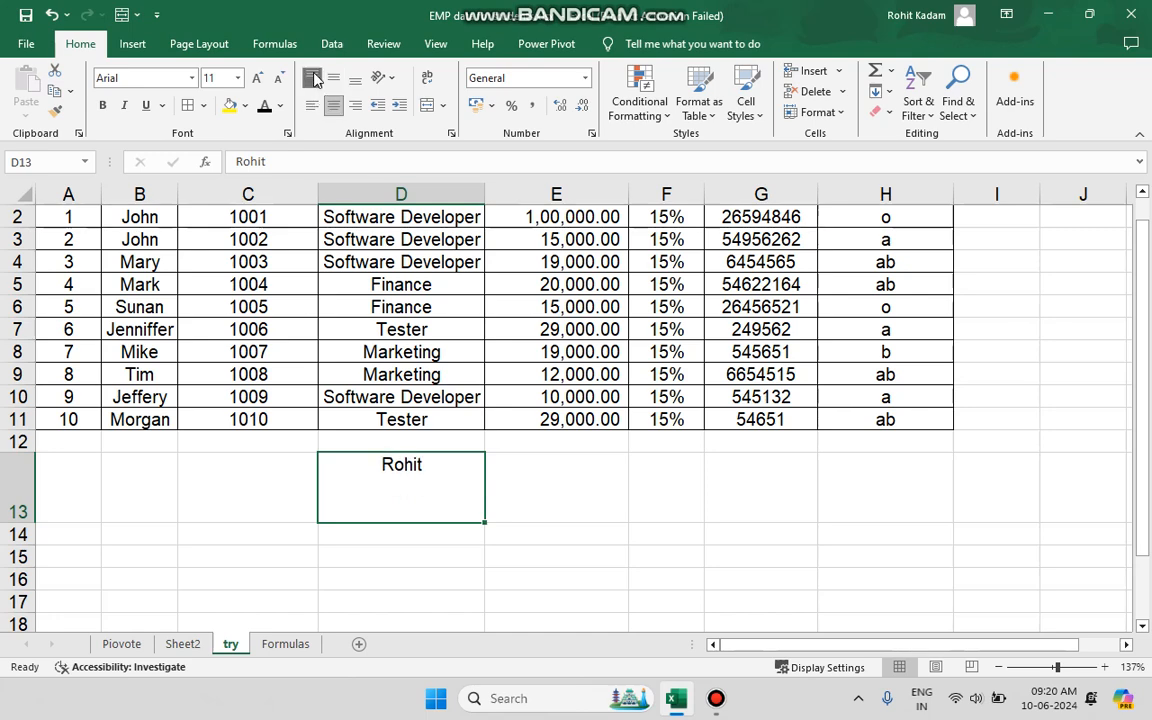
click(335, 79)
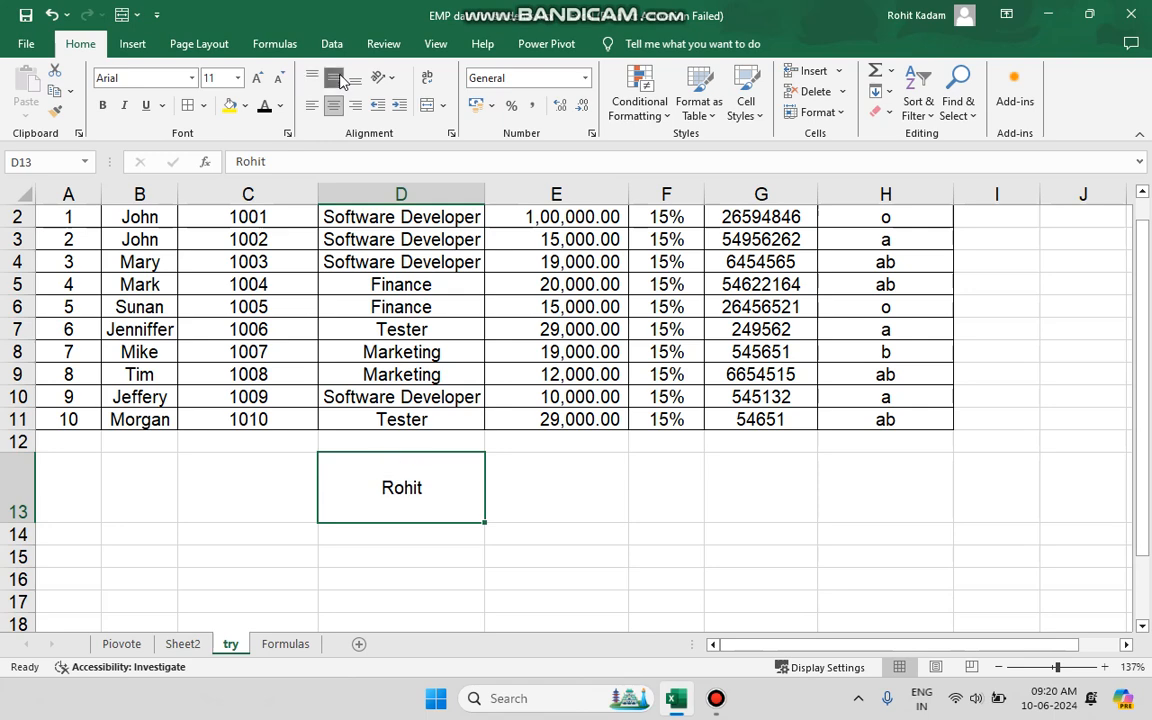
click(356, 79)
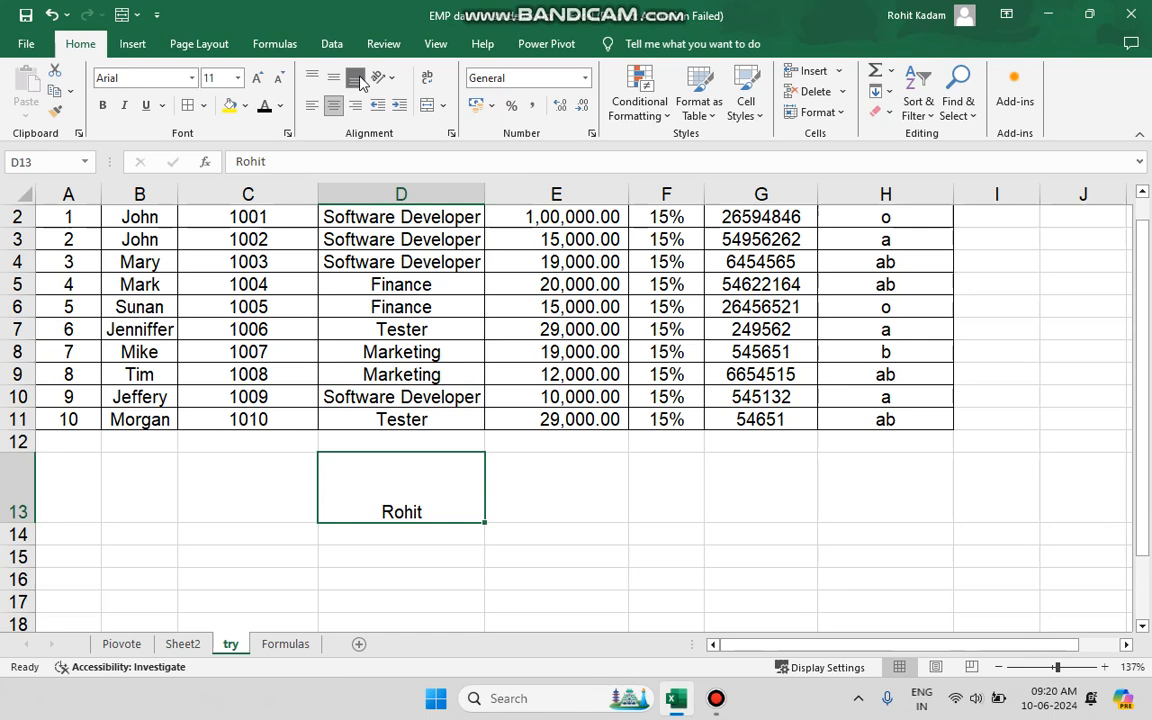
Align the text in D13 horizontally to the left, the centre and finally the right of the cell.
click(315, 113)
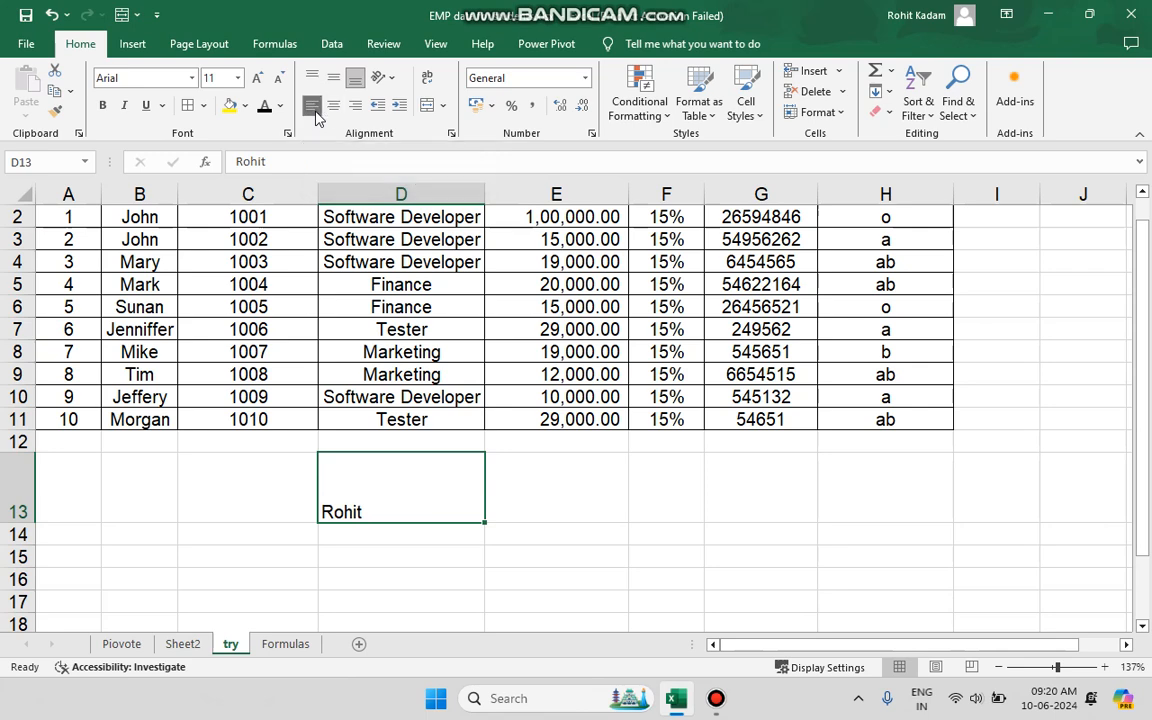
click(338, 111)
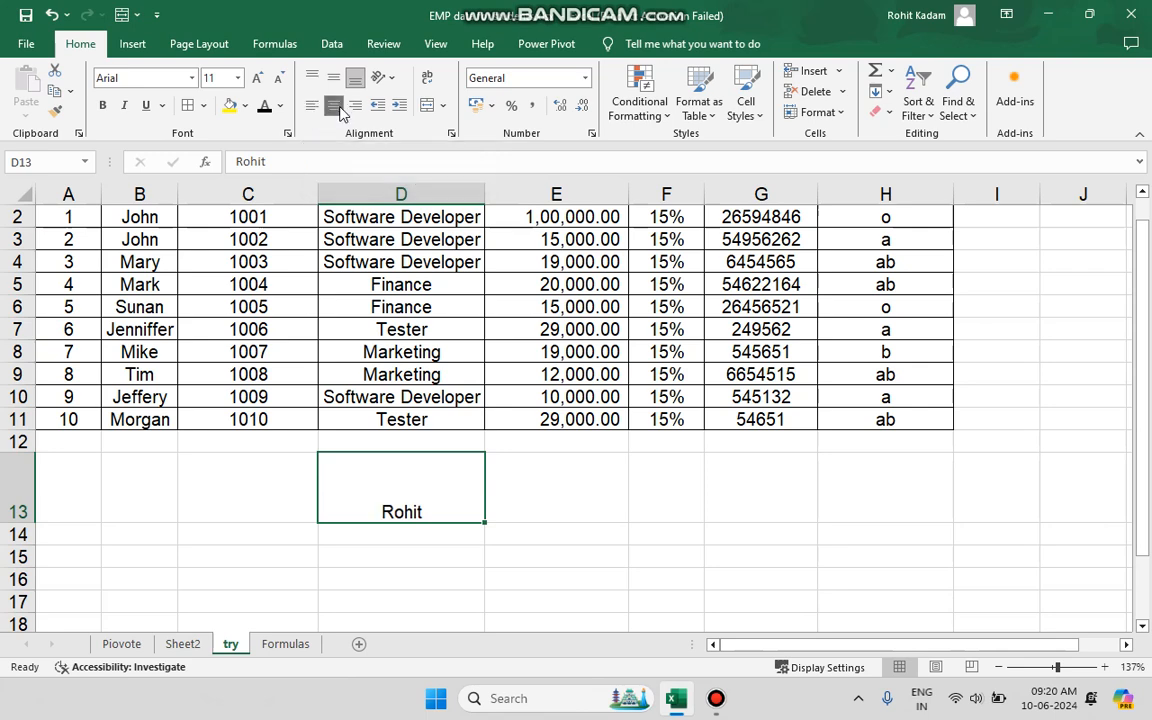
click(355, 110)
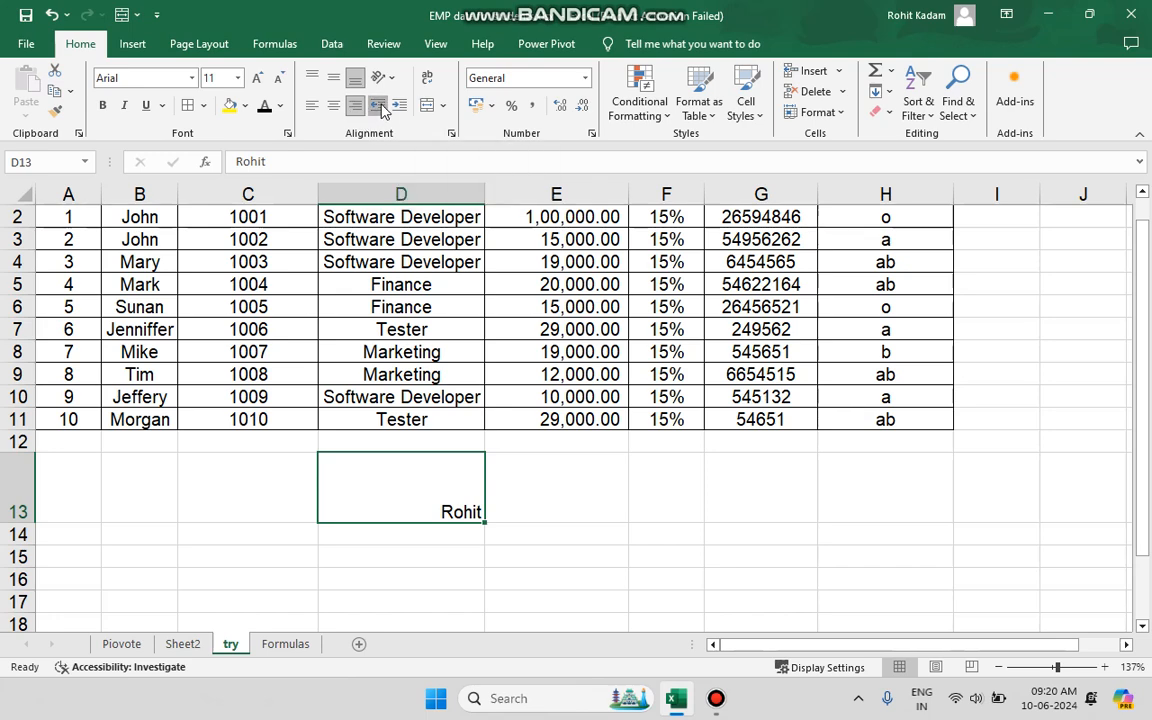
Left-align the text in D13 and increase its indent several levels away from the cell border.
click(316, 106)
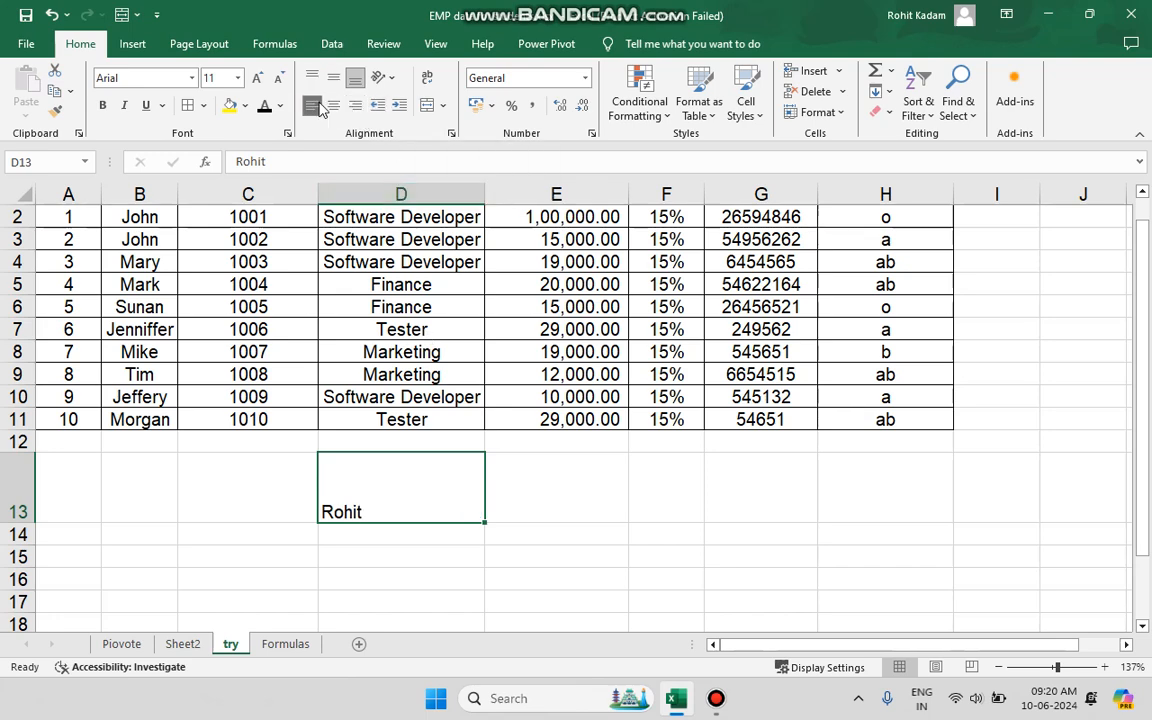
click(398, 106)
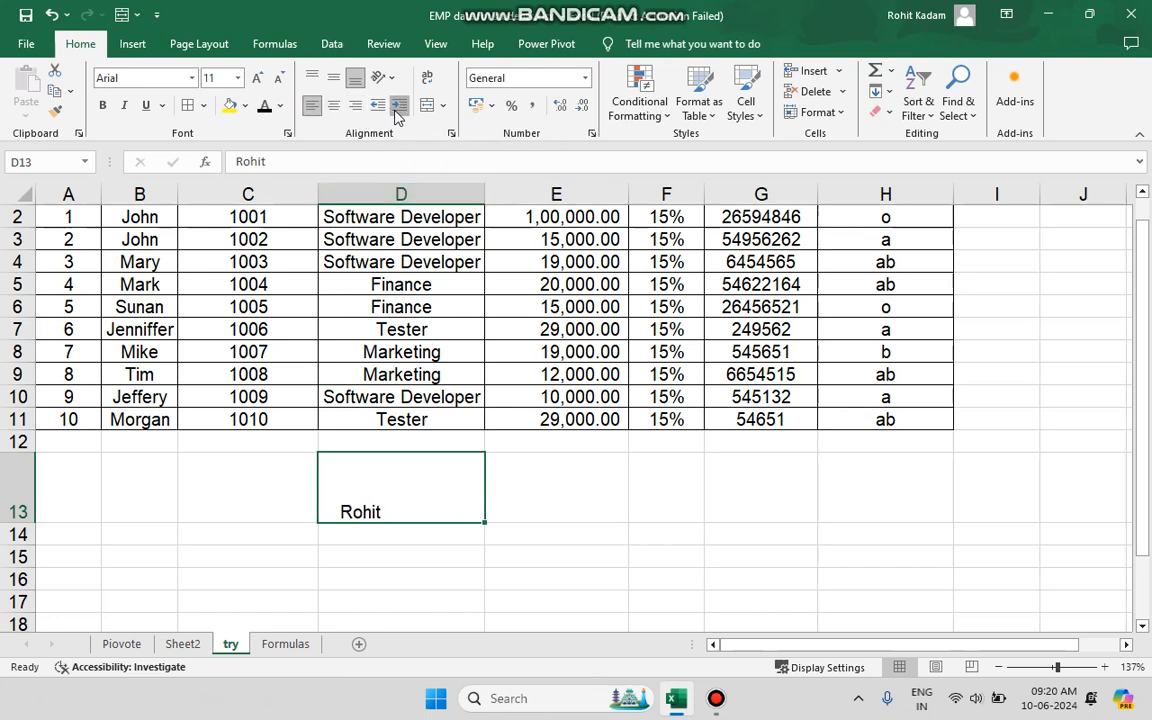
click(396, 110)
click(396, 110)
click(396, 110)
click(398, 108)
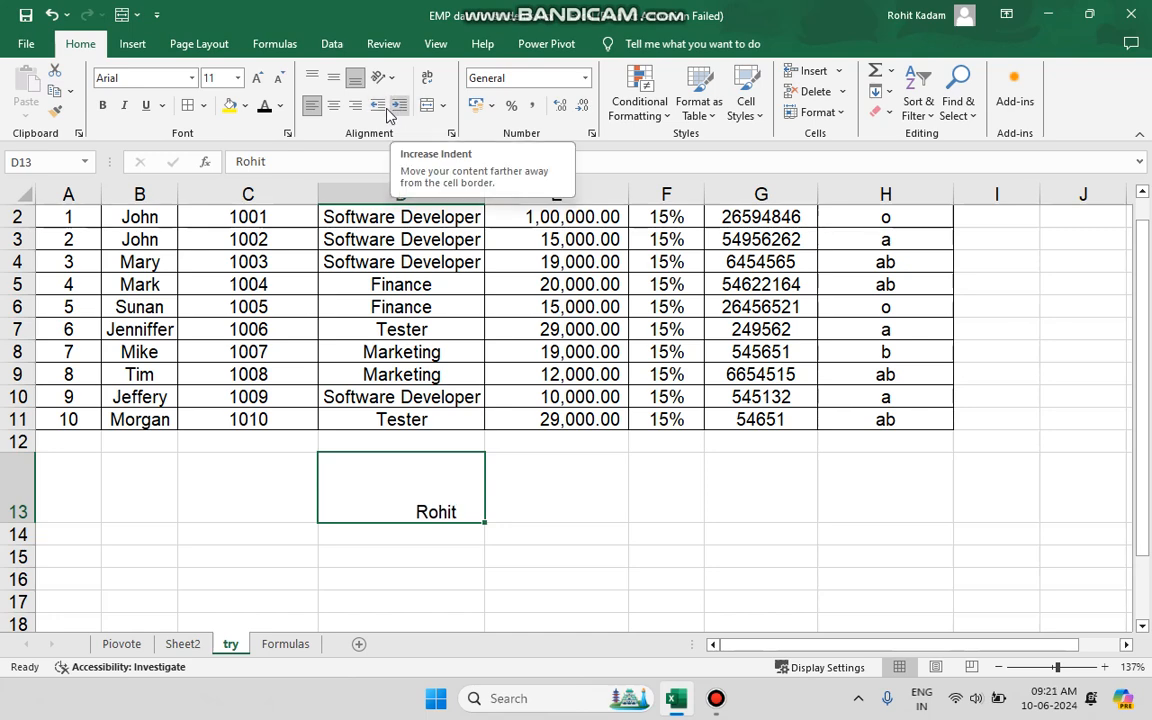
Decrease the indent of D13 and centre its text both horizontally and vertically.
click(378, 108)
click(378, 108)
click(378, 108)
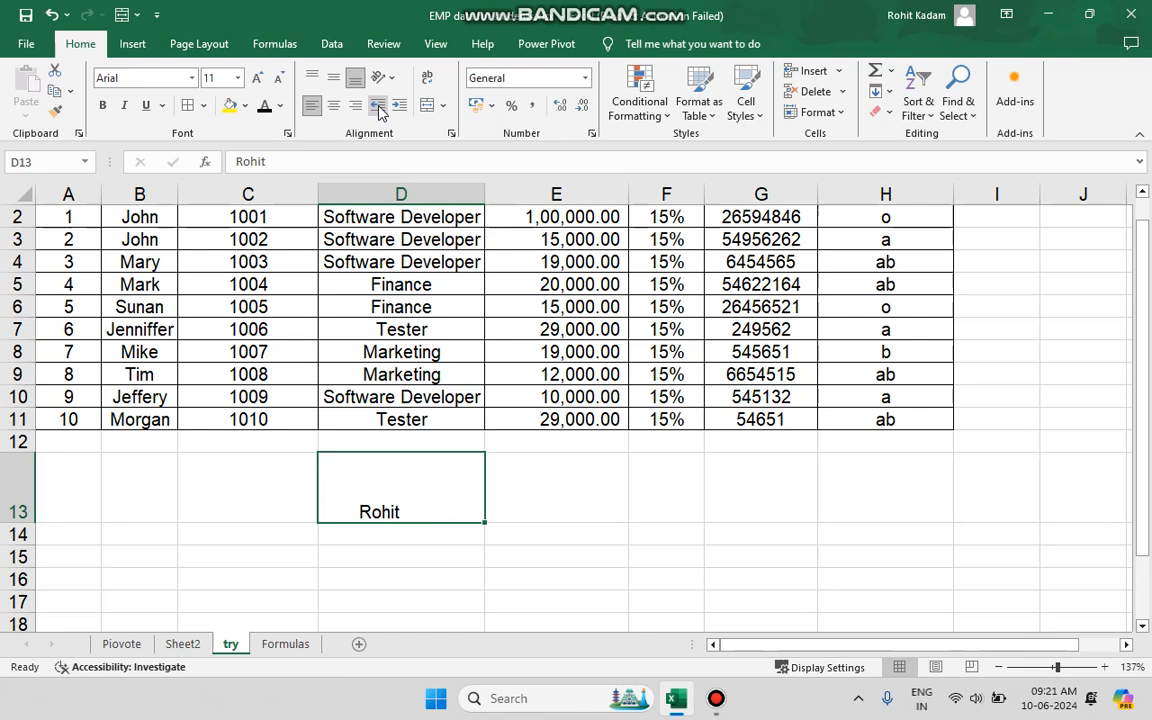
click(378, 110)
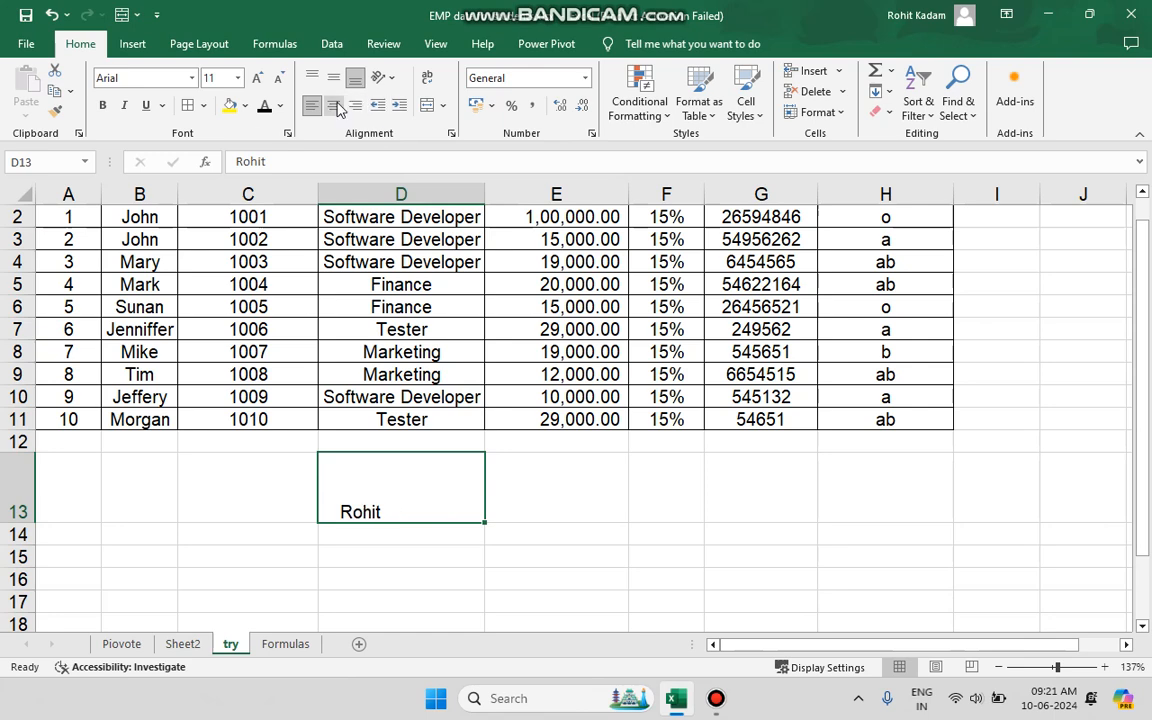
click(333, 105)
click(336, 84)
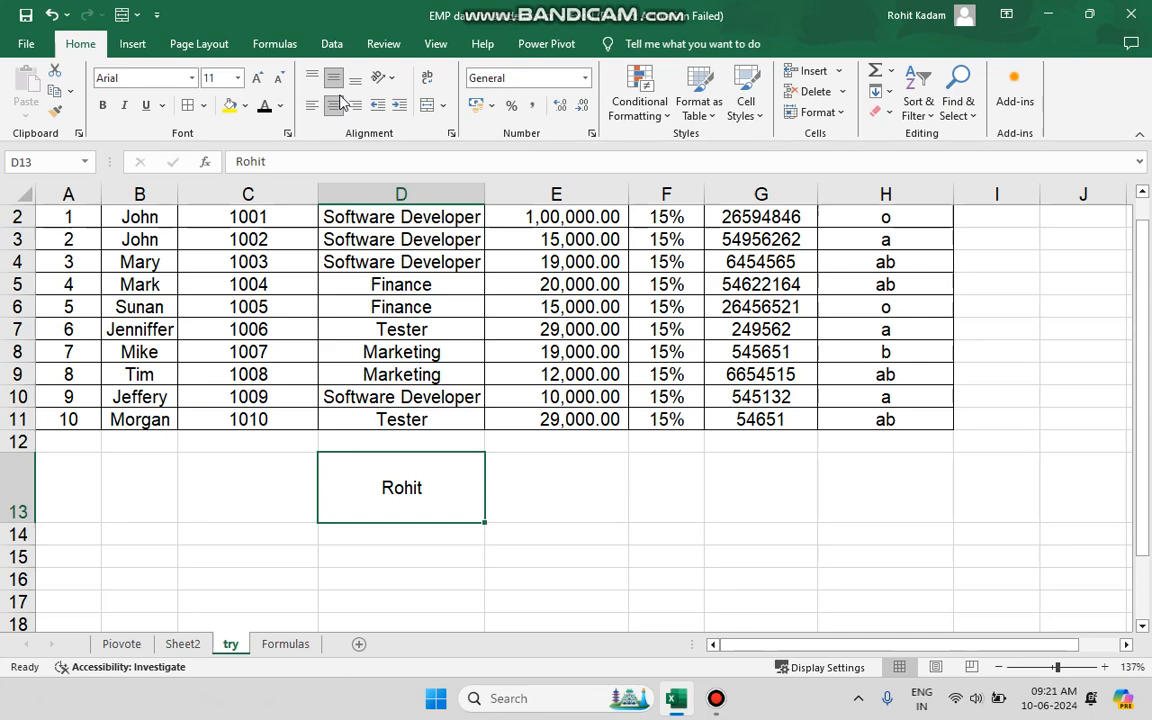
Rotate the text in D13 with Angle Counterclockwise and clear the cell's contents.
click(391, 80)
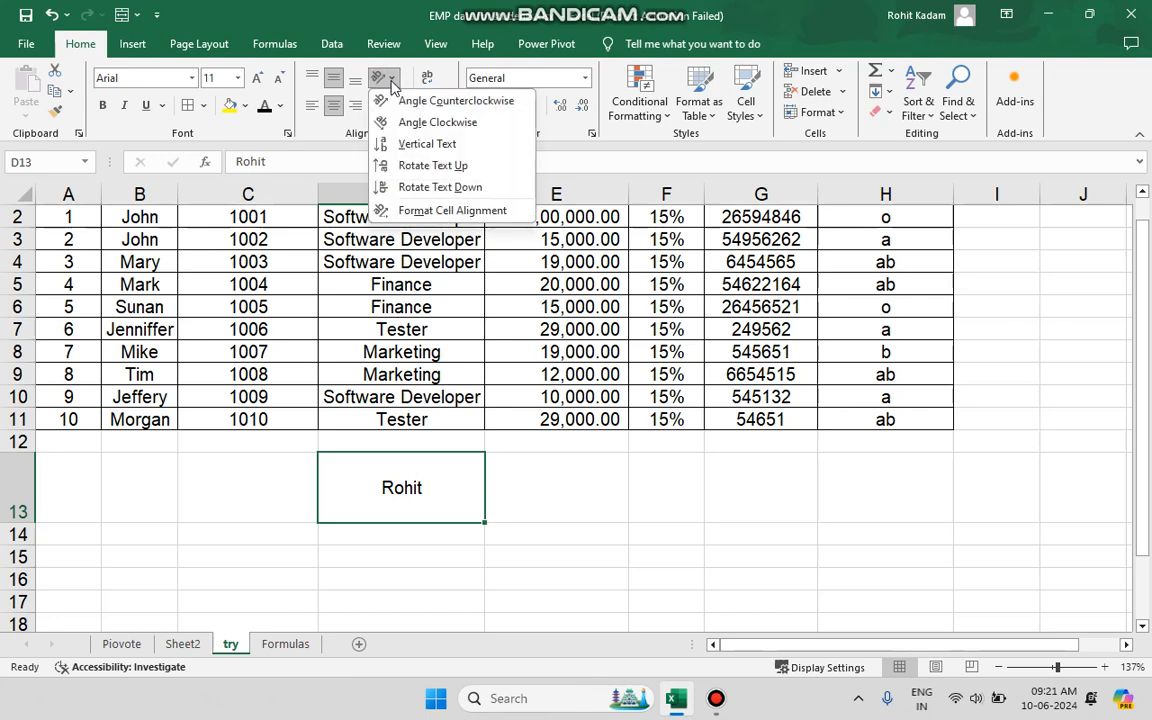
click(421, 103)
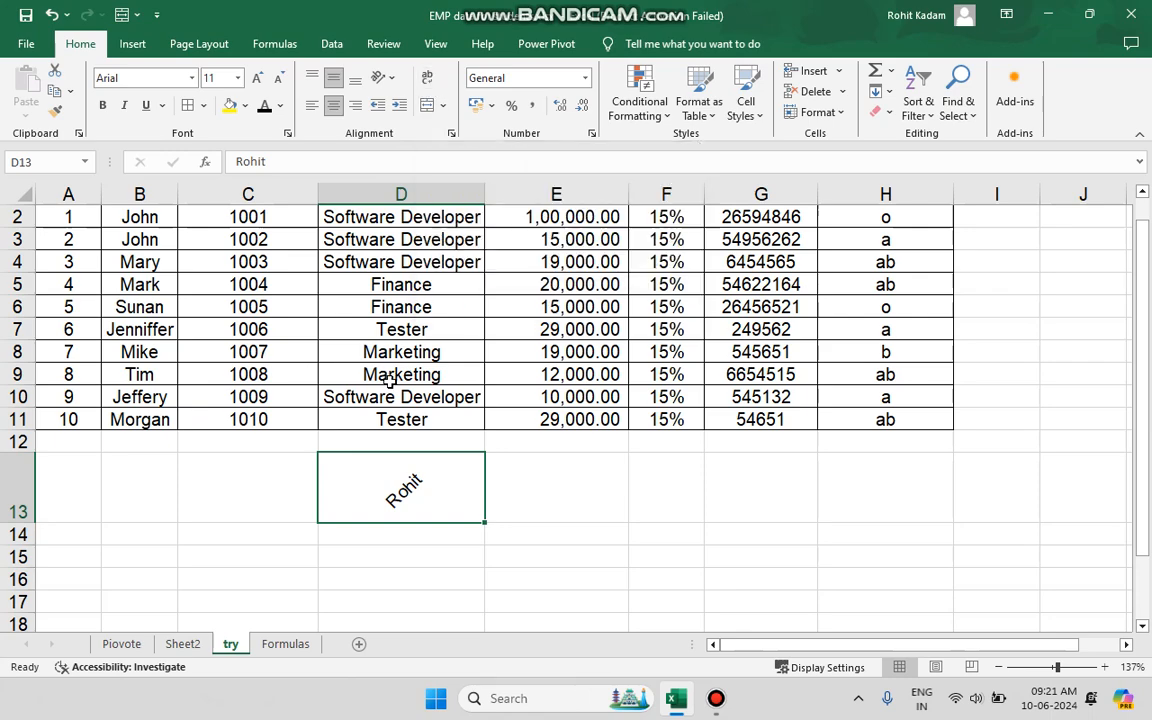
key(Delete)
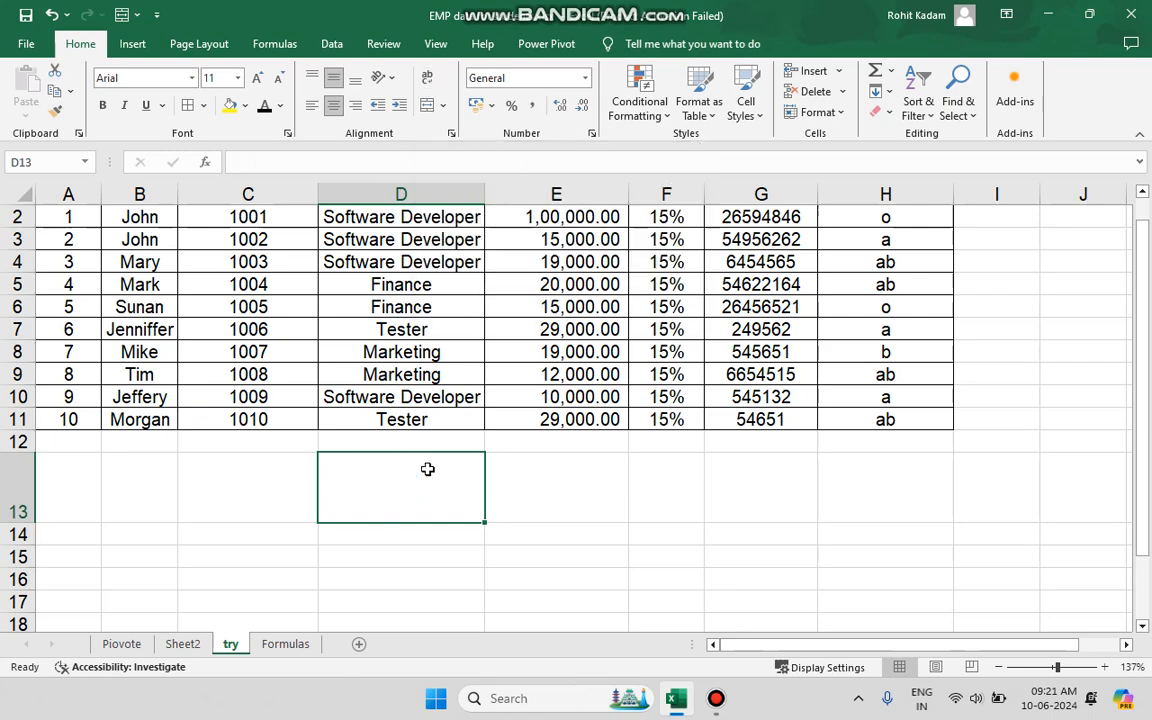
Remove the horizontal centring and middle alignment from the table range A1:H11.
scroll(427, 469, up, 1)
drag(57, 216, 850, 440)
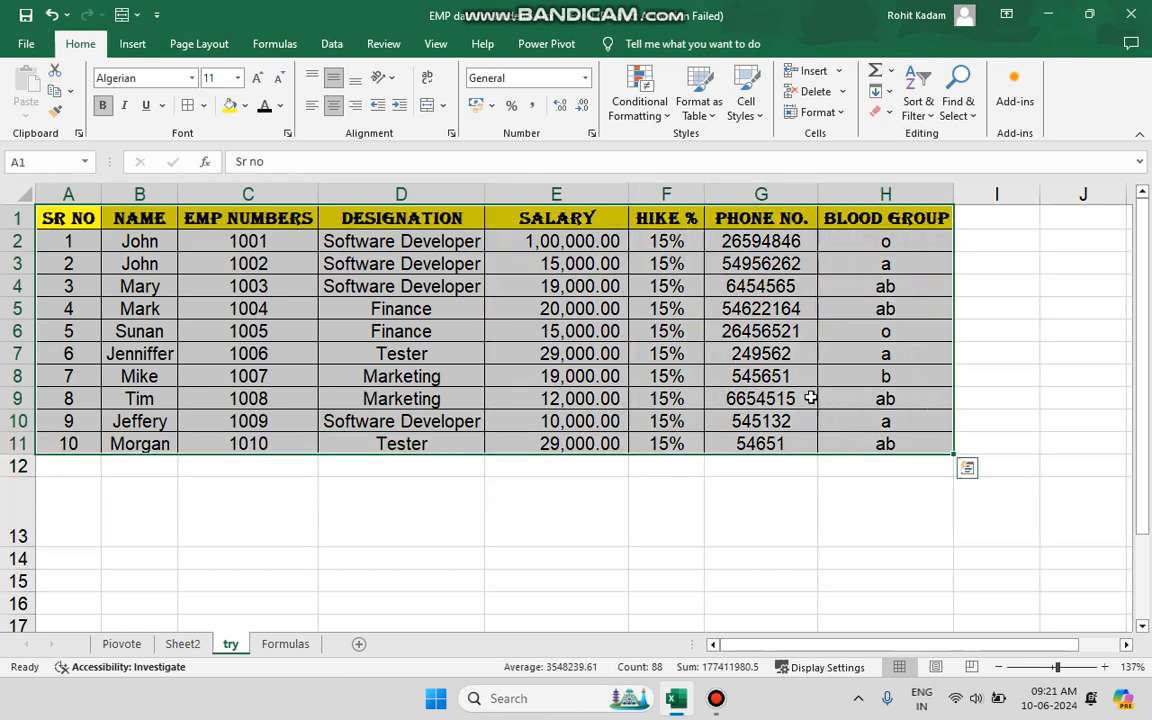
click(338, 108)
click(340, 110)
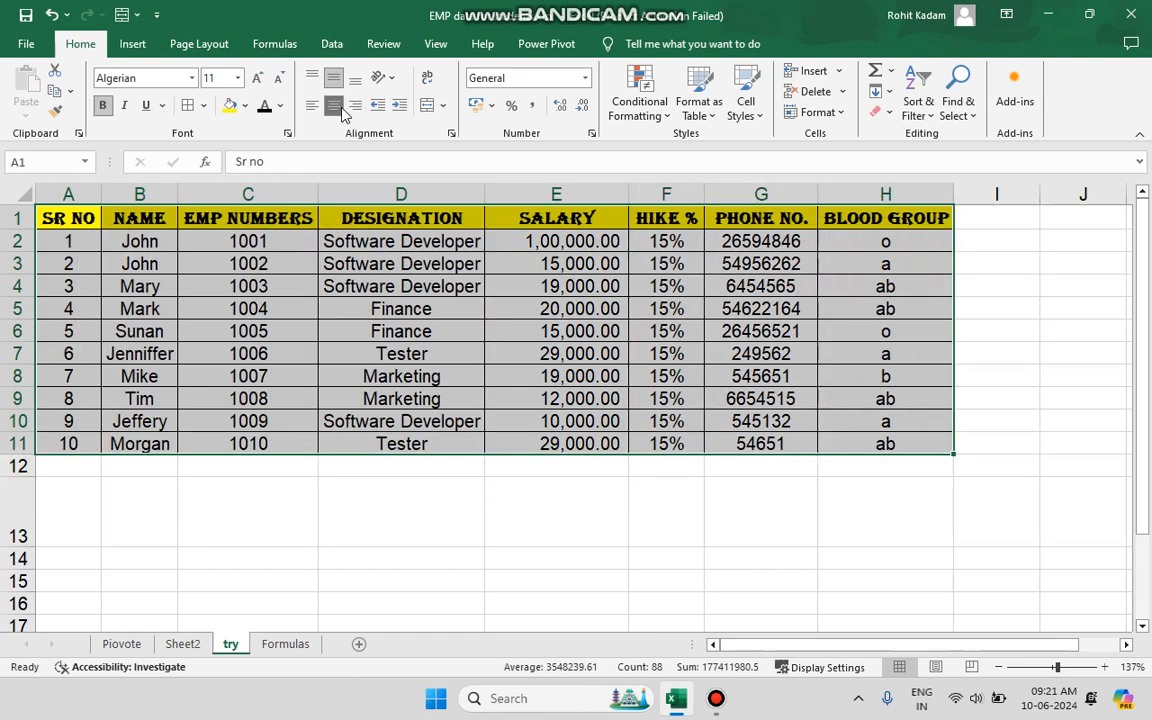
click(336, 107)
click(330, 77)
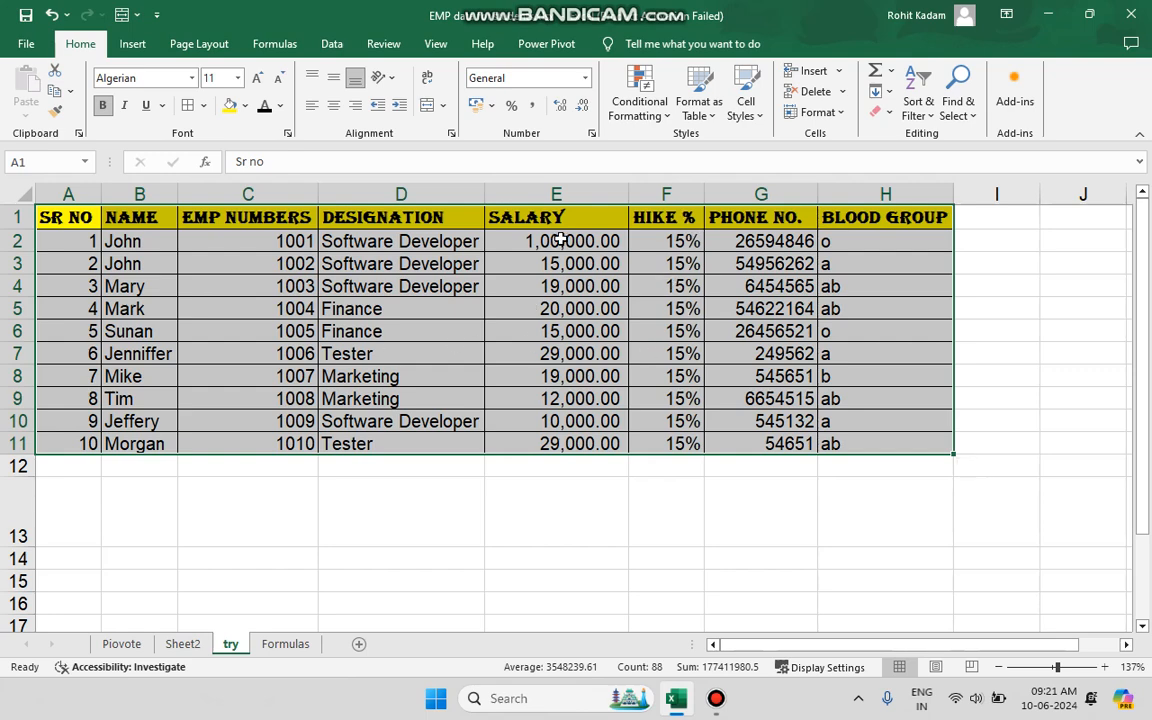
Reapply middle and centre alignment to the table range A1:H11 and select cell D13.
click(333, 78)
click(334, 106)
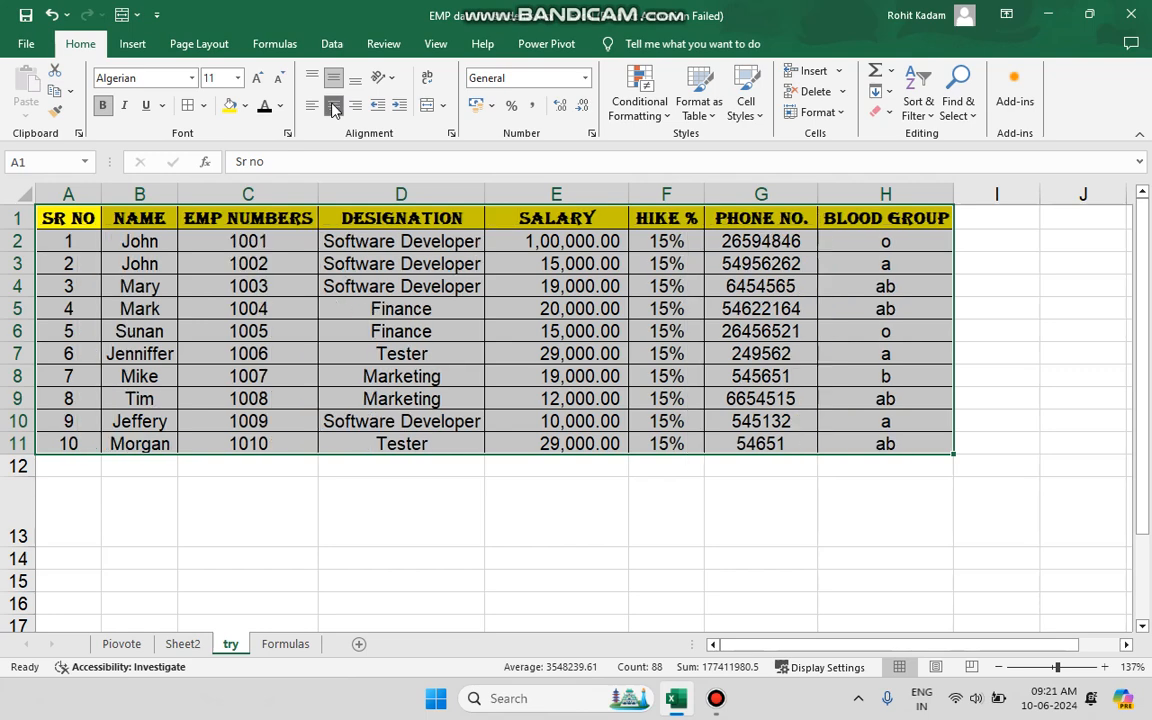
click(342, 517)
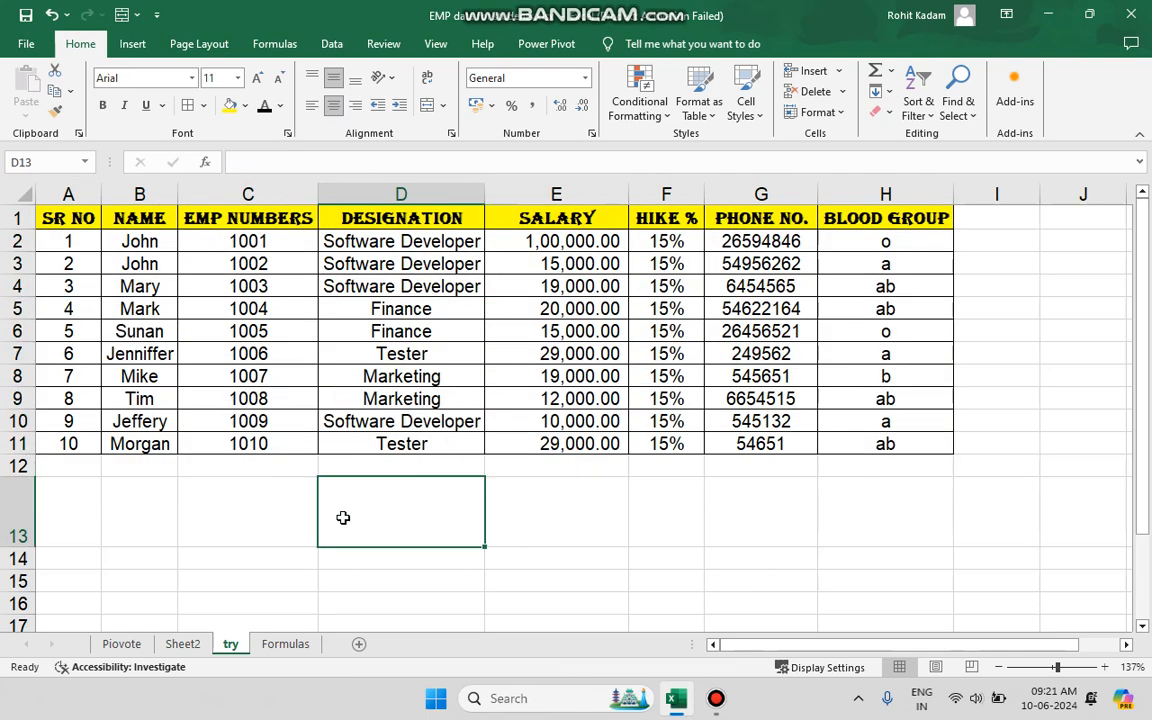
Merge and center the hike percentage cells F2:F11 into one cell, accepting the loss of the other values.
click(446, 108)
click(395, 338)
click(660, 330)
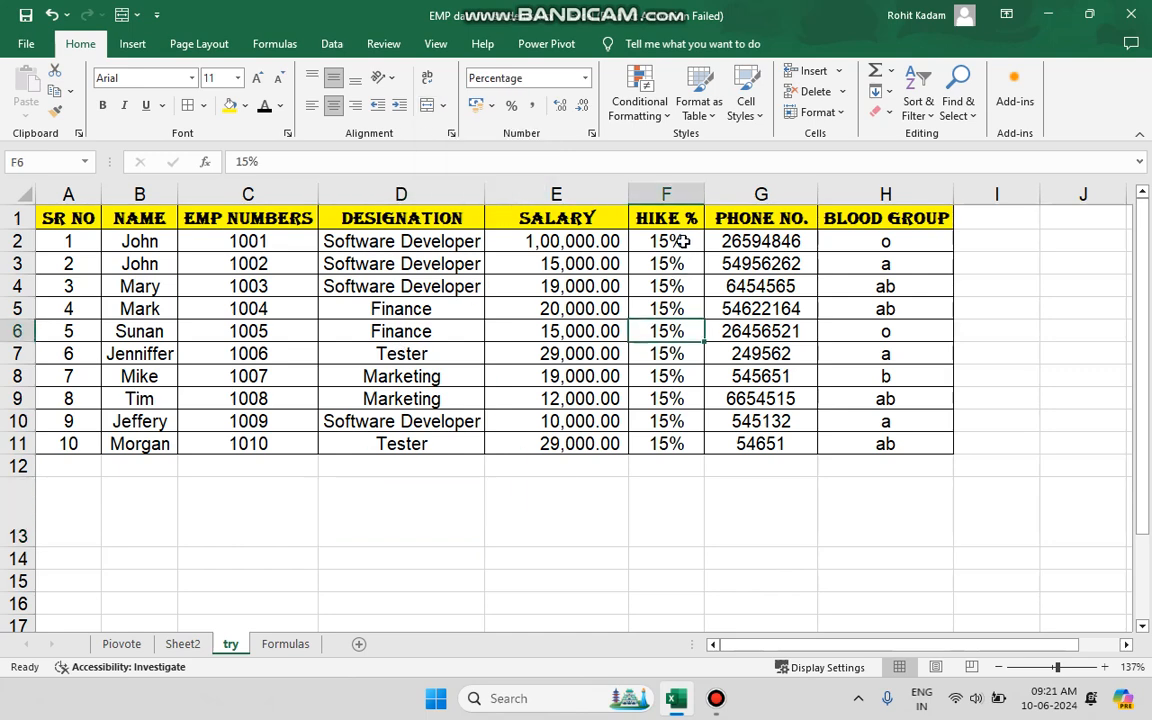
drag(678, 241, 688, 440)
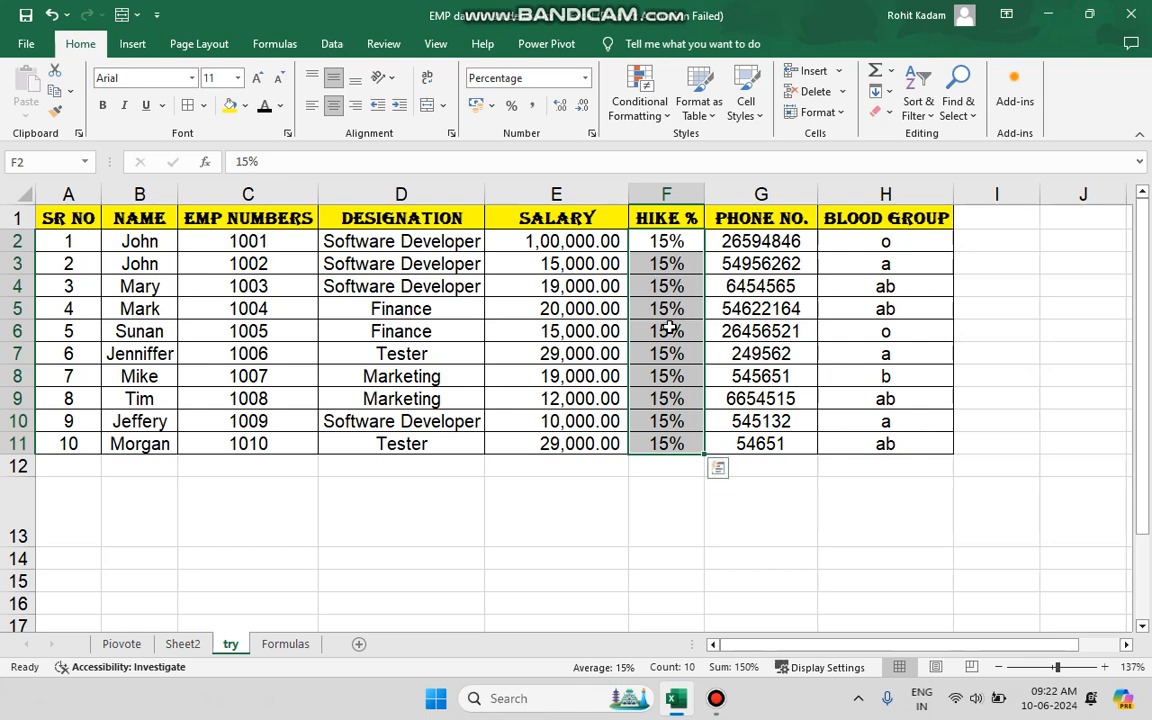
click(443, 105)
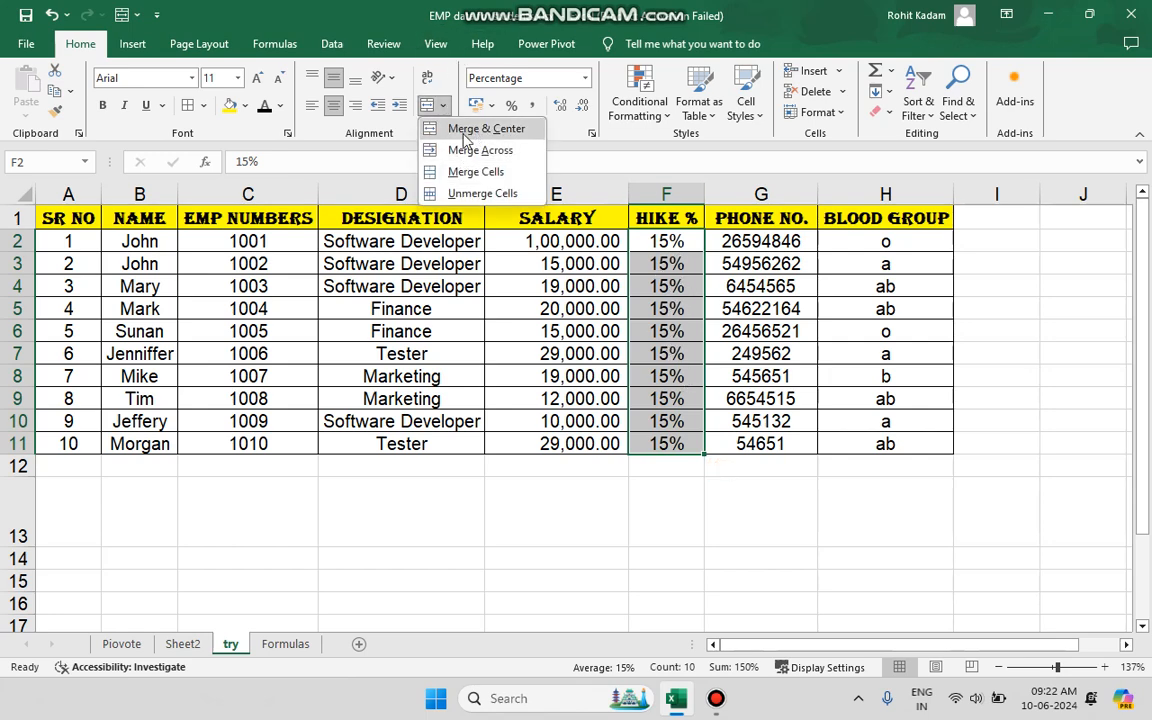
click(511, 138)
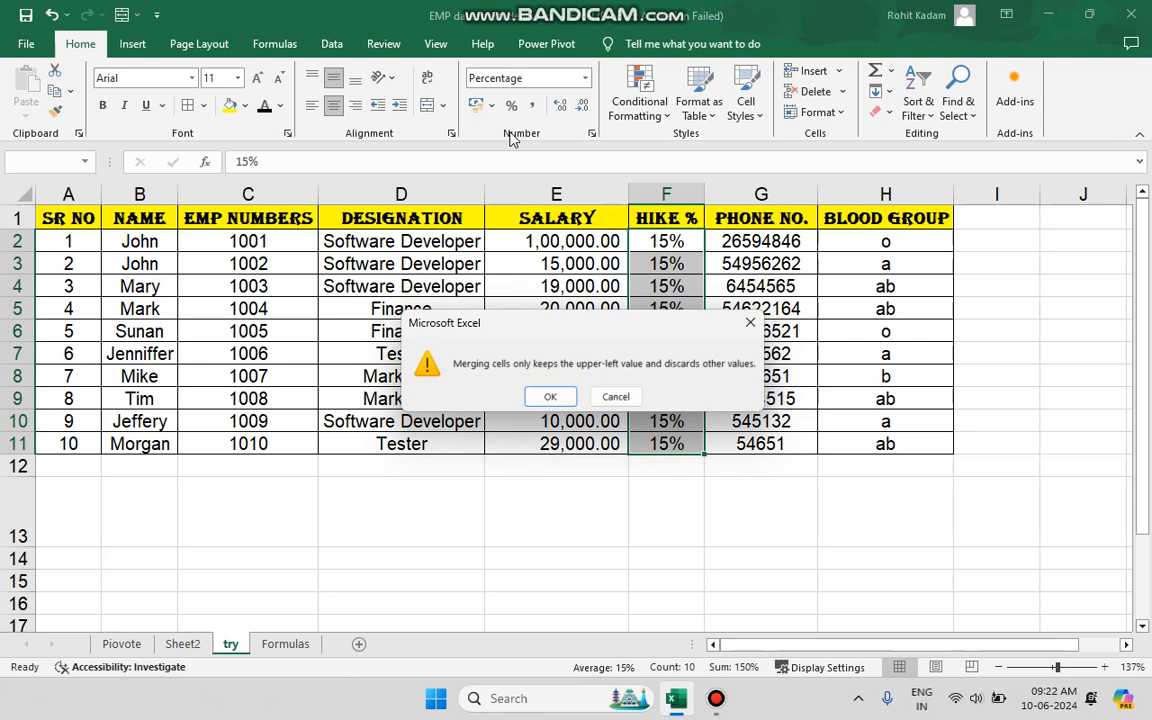
click(550, 396)
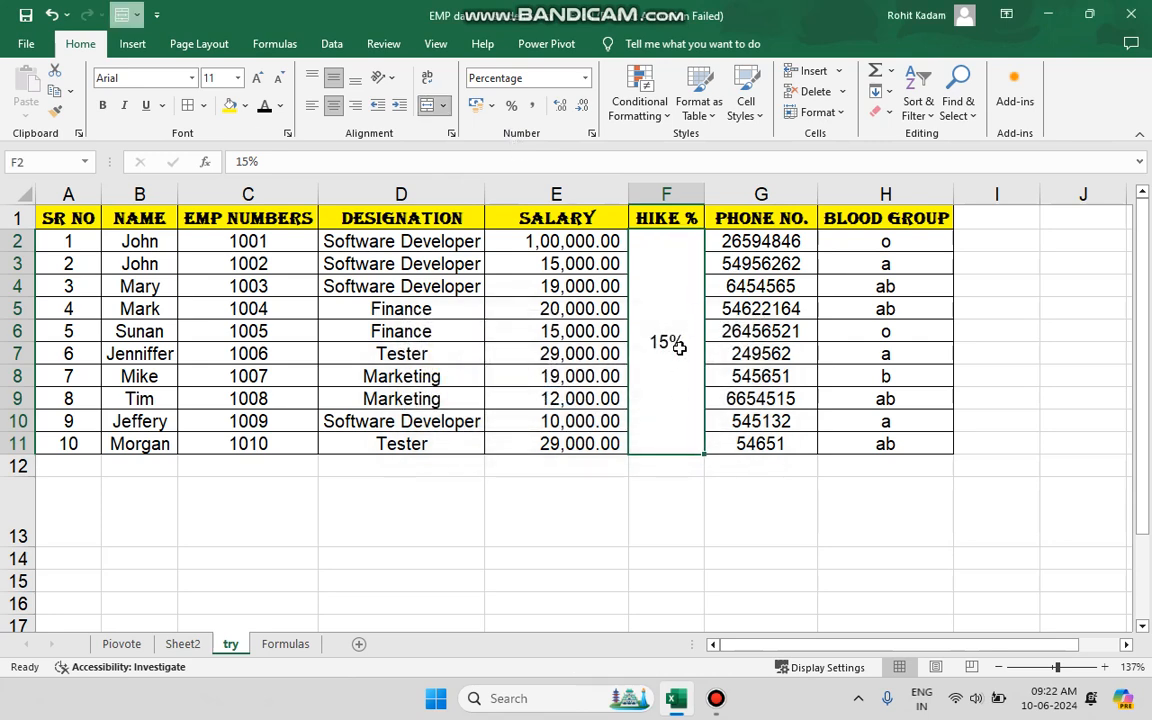
Merge and center the two adjacent "ab" blood group cells H4:H5, keeping only the upper value.
drag(869, 289, 870, 310)
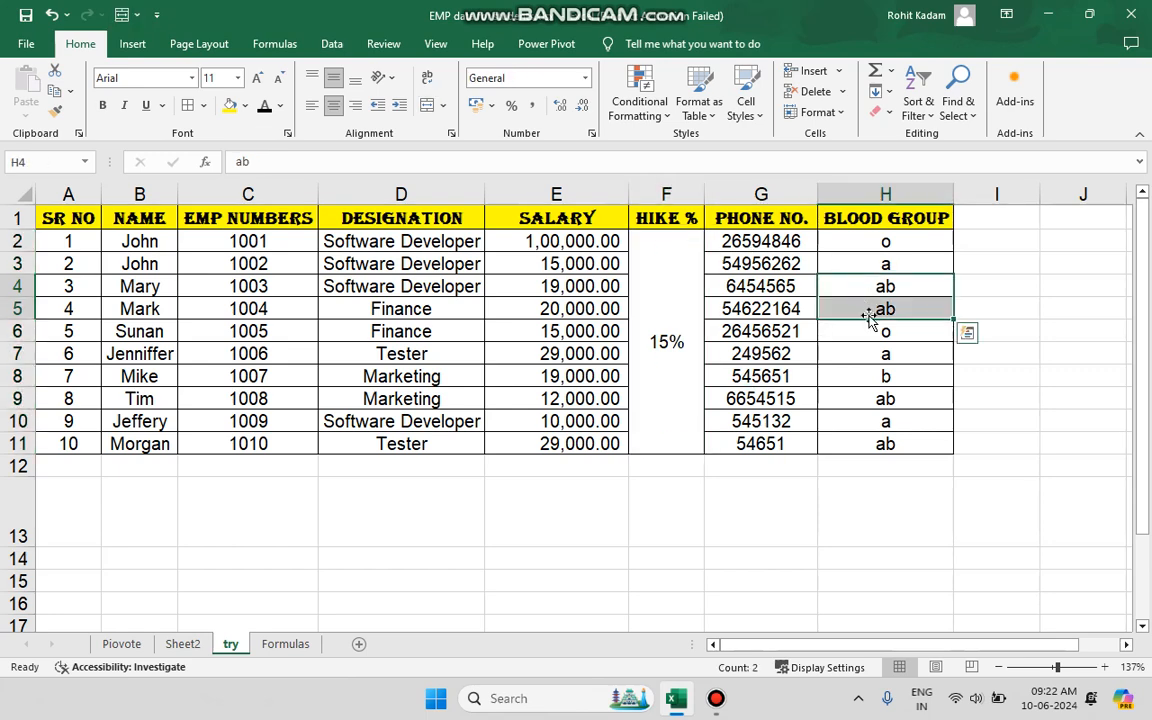
click(428, 106)
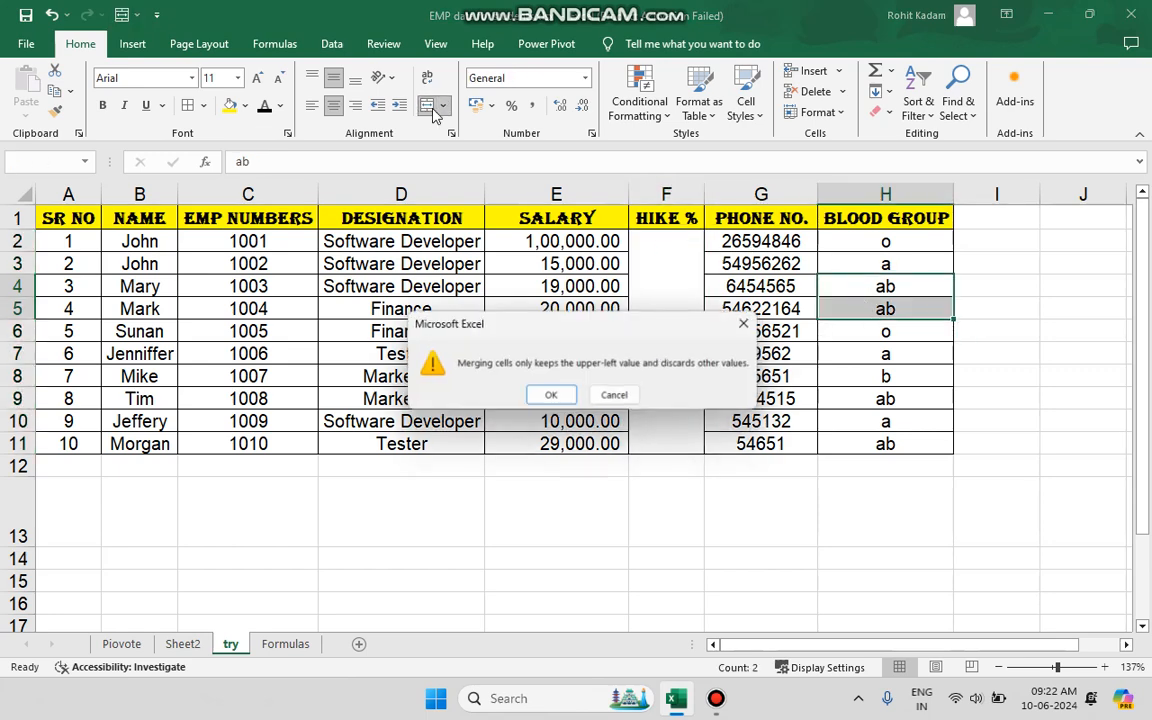
click(555, 397)
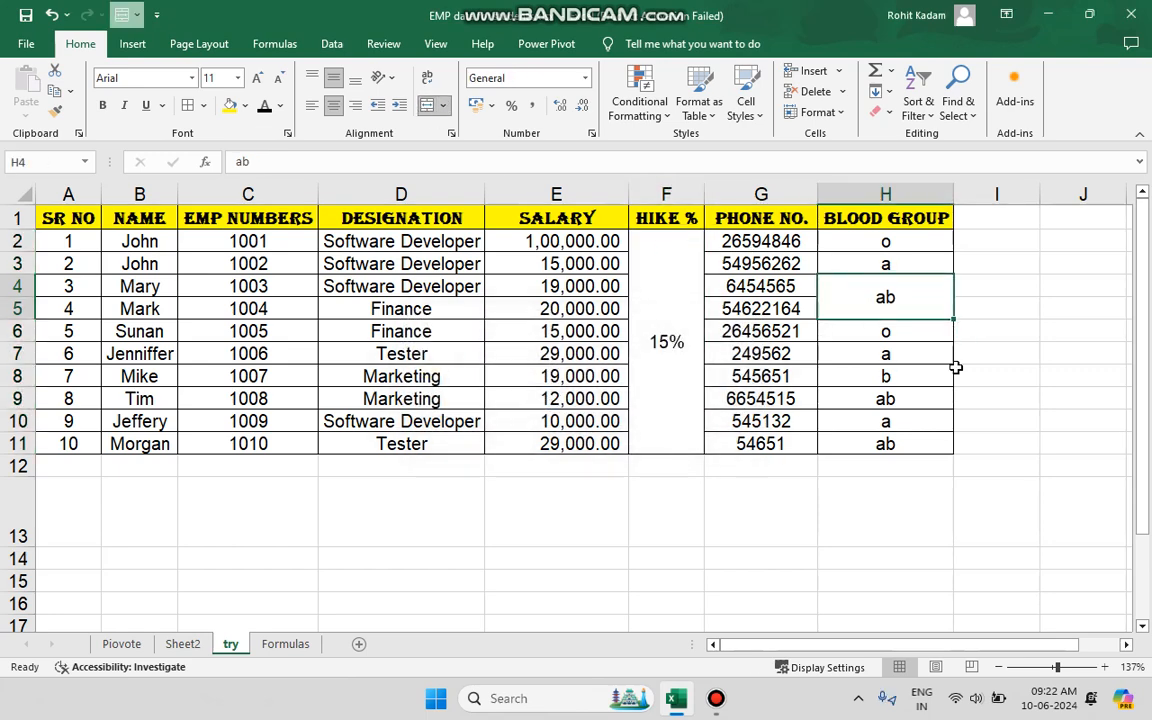
Merge and center the Finance cells D5:D6 and the Software Developer cells D2:D4 as two separate merged cells.
drag(405, 309, 408, 332)
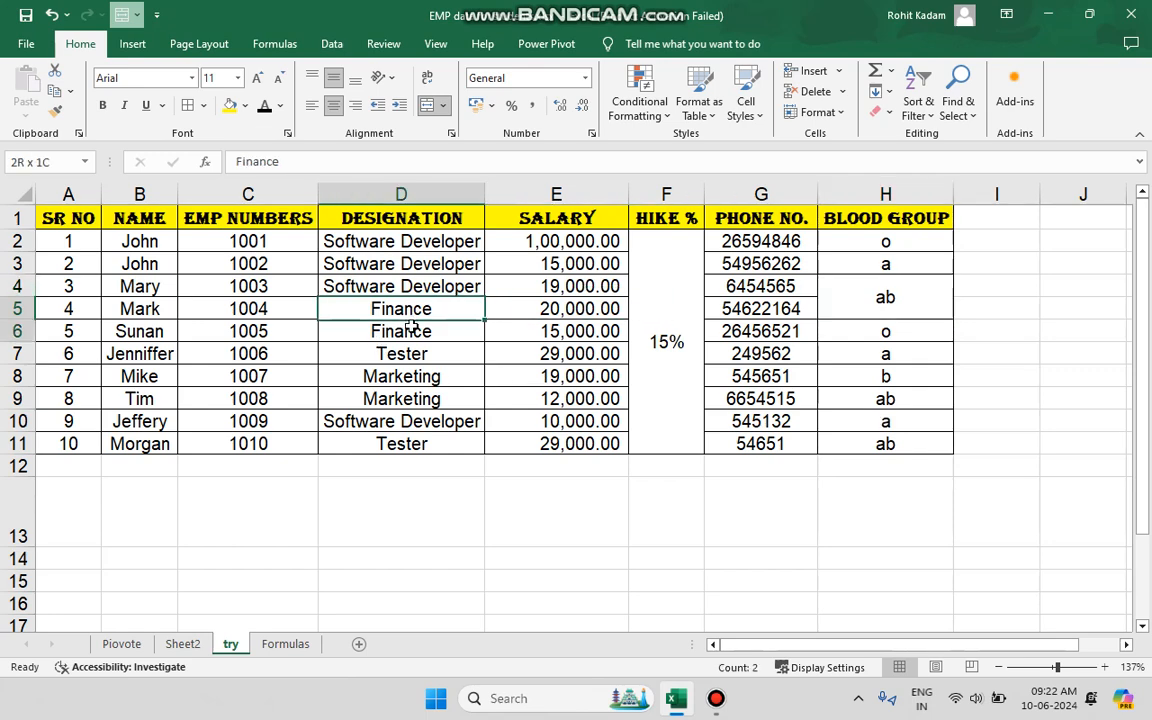
click(426, 106)
click(550, 397)
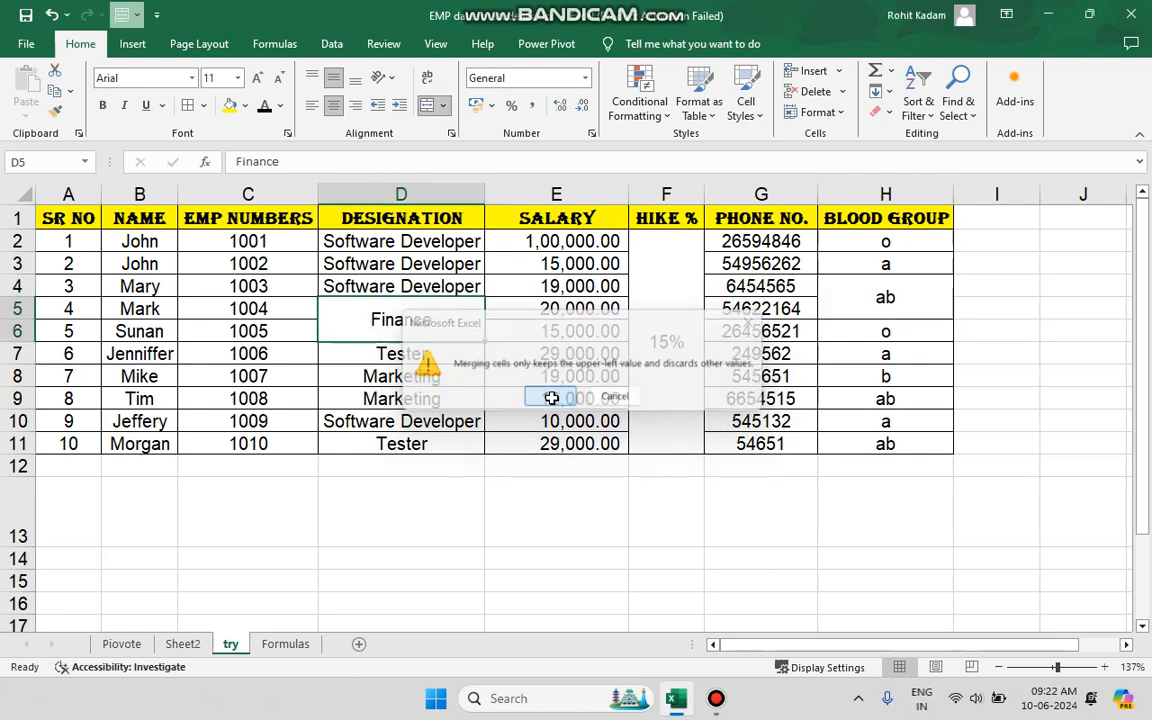
drag(372, 242, 368, 285)
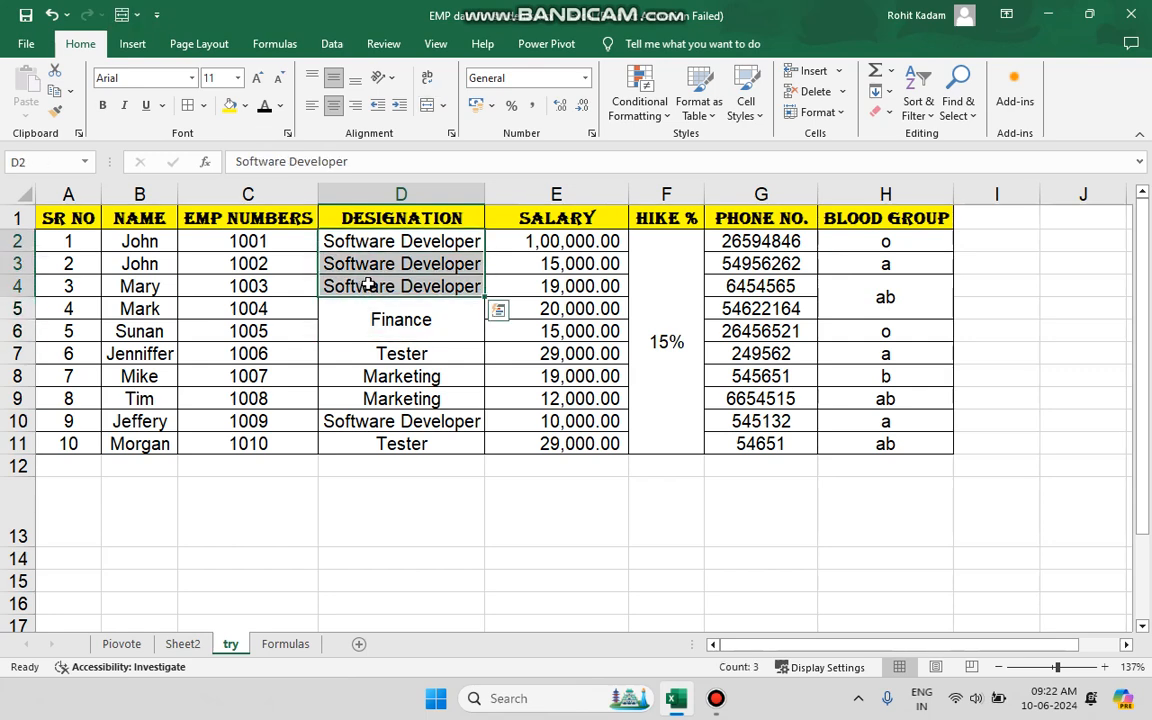
click(426, 106)
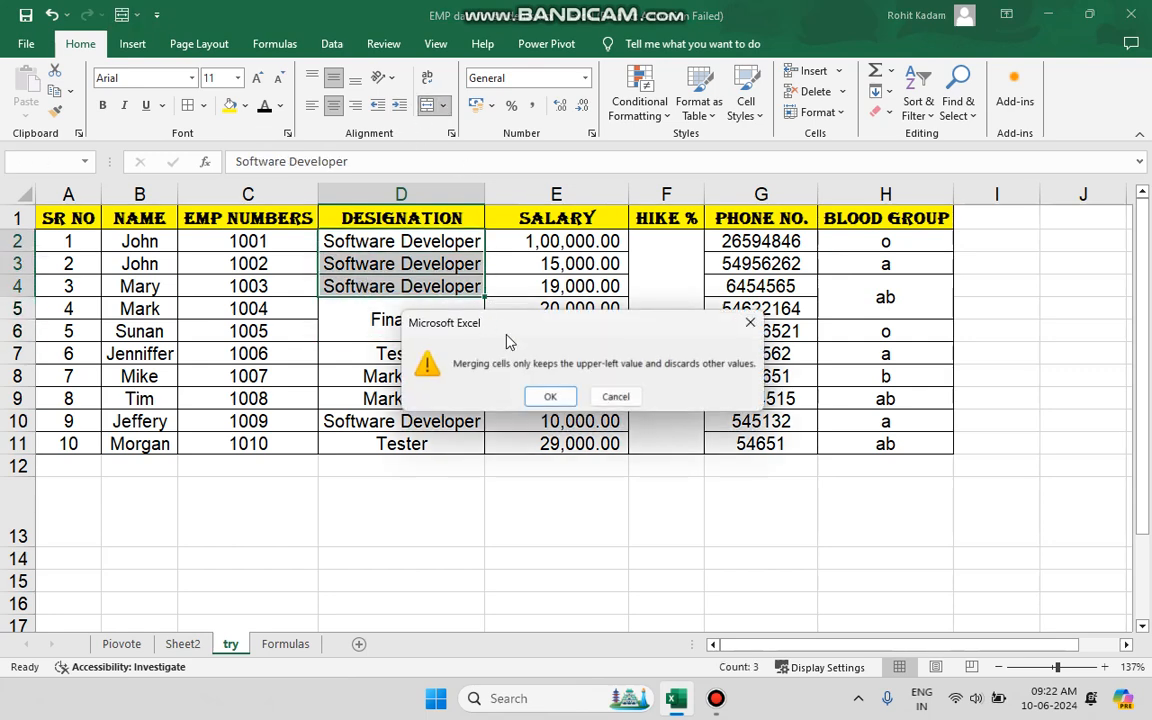
click(559, 397)
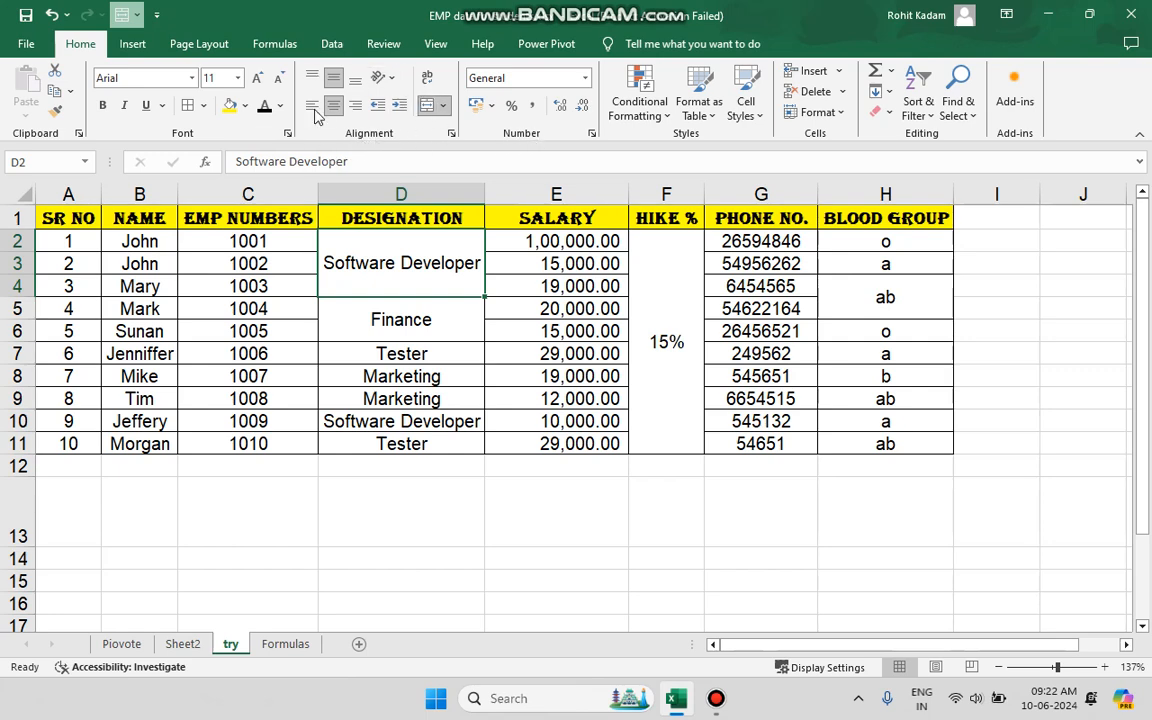
Undo all the cell merges in columns D, F and H, and restore the centre alignment of table range A1:H11.
click(52, 16)
click(52, 16)
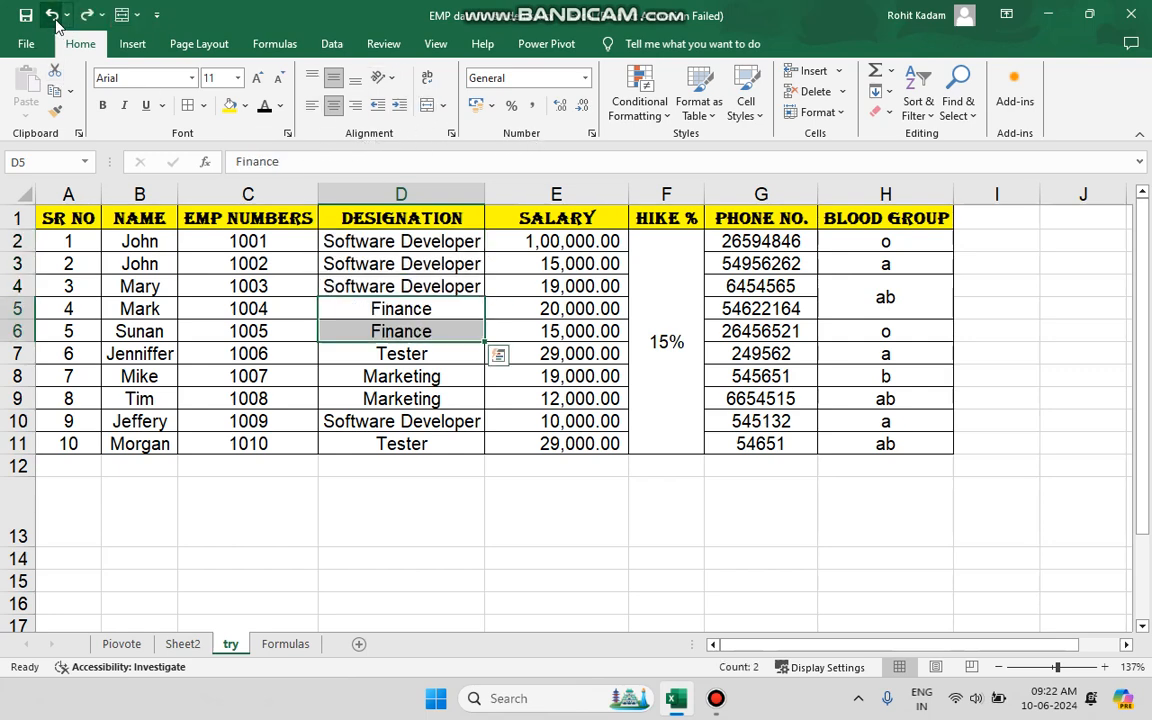
click(52, 16)
click(52, 16)
click(52, 16)
click(52, 16)
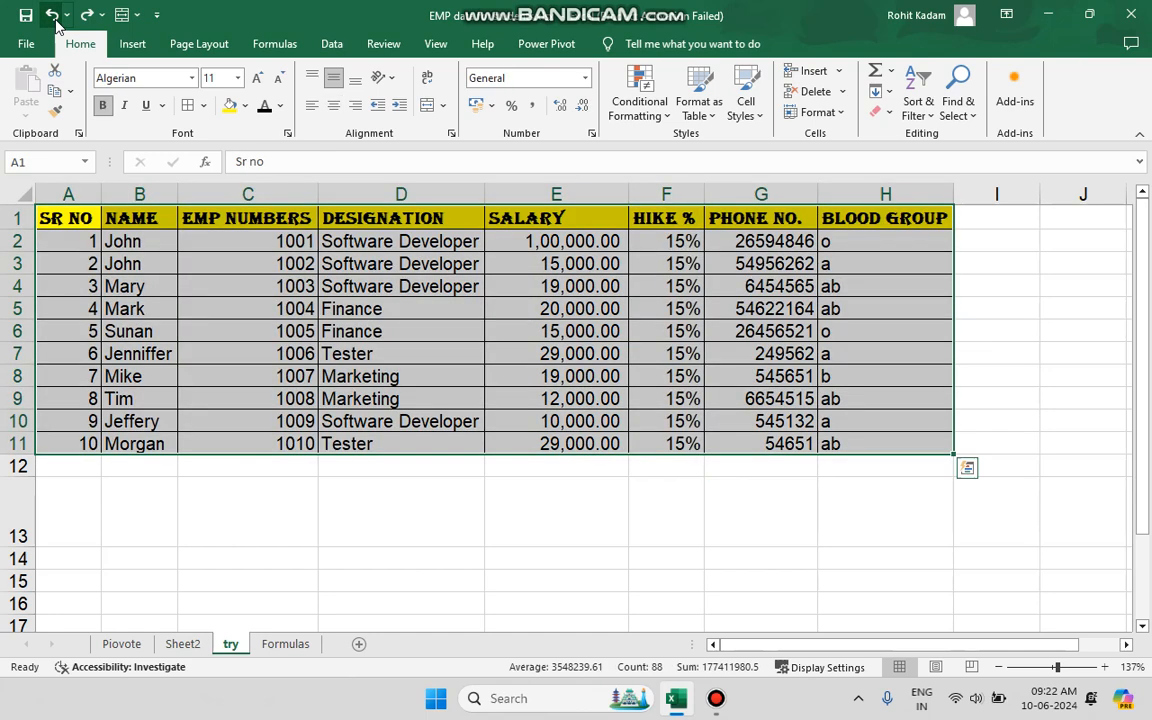
click(86, 15)
click(325, 402)
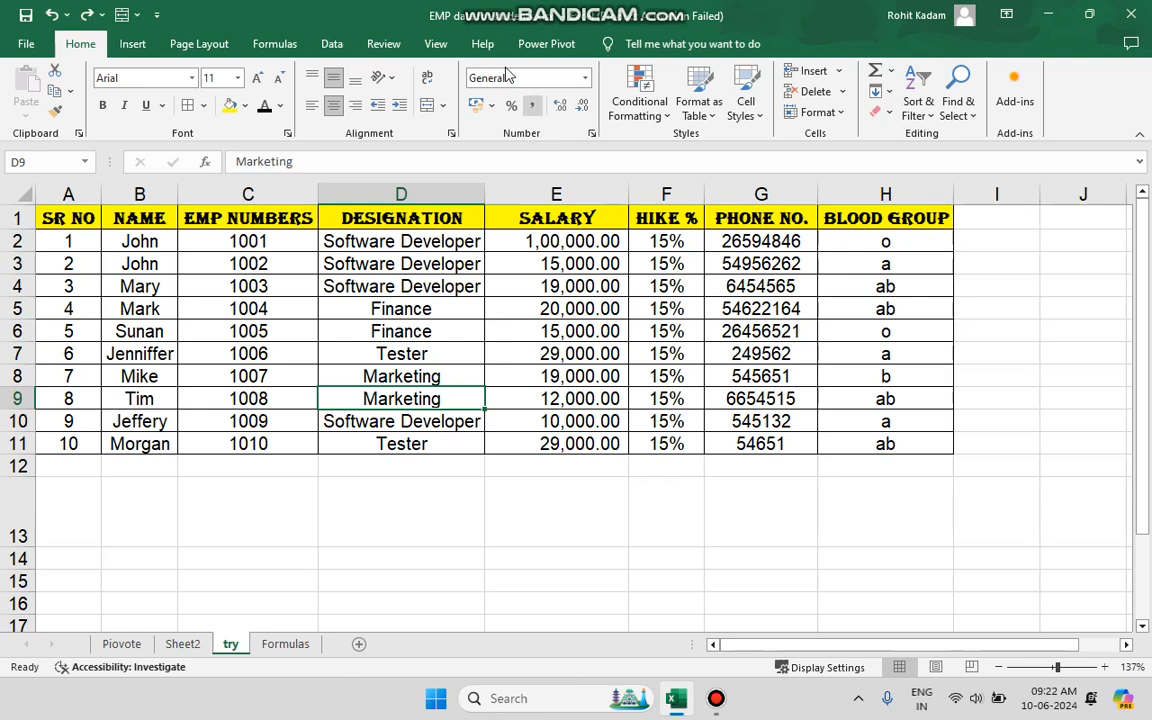
drag(402, 309, 494, 390)
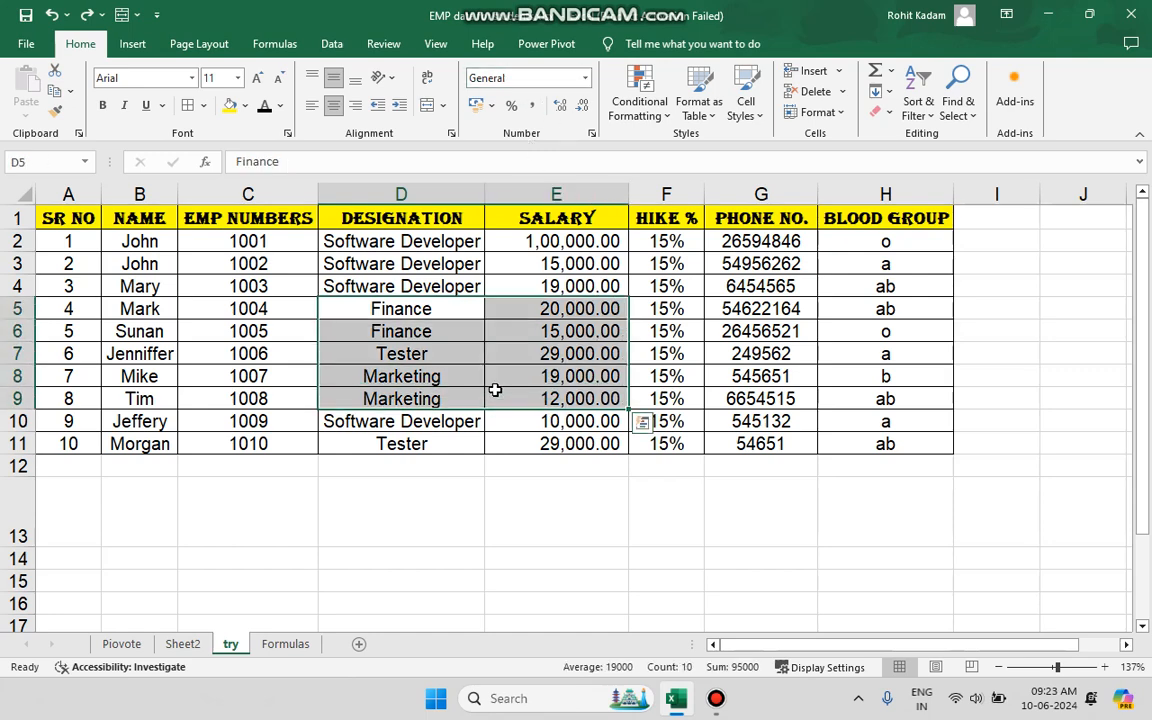
click(414, 287)
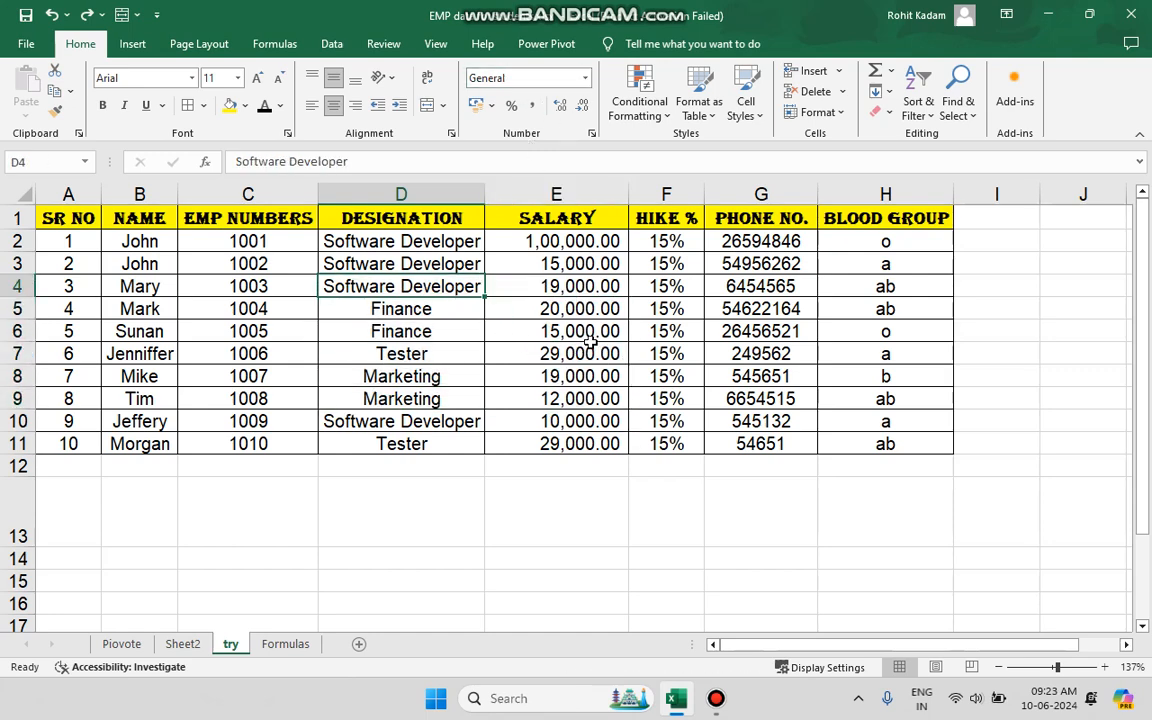
drag(666, 241, 665, 484)
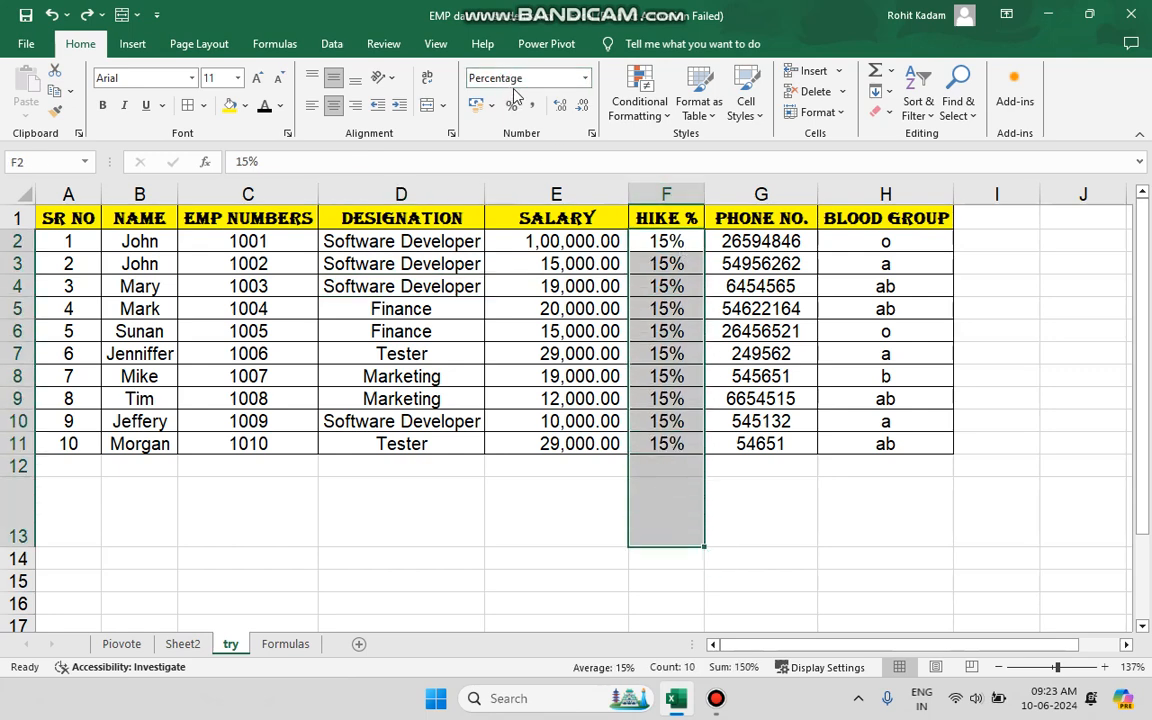
click(206, 424)
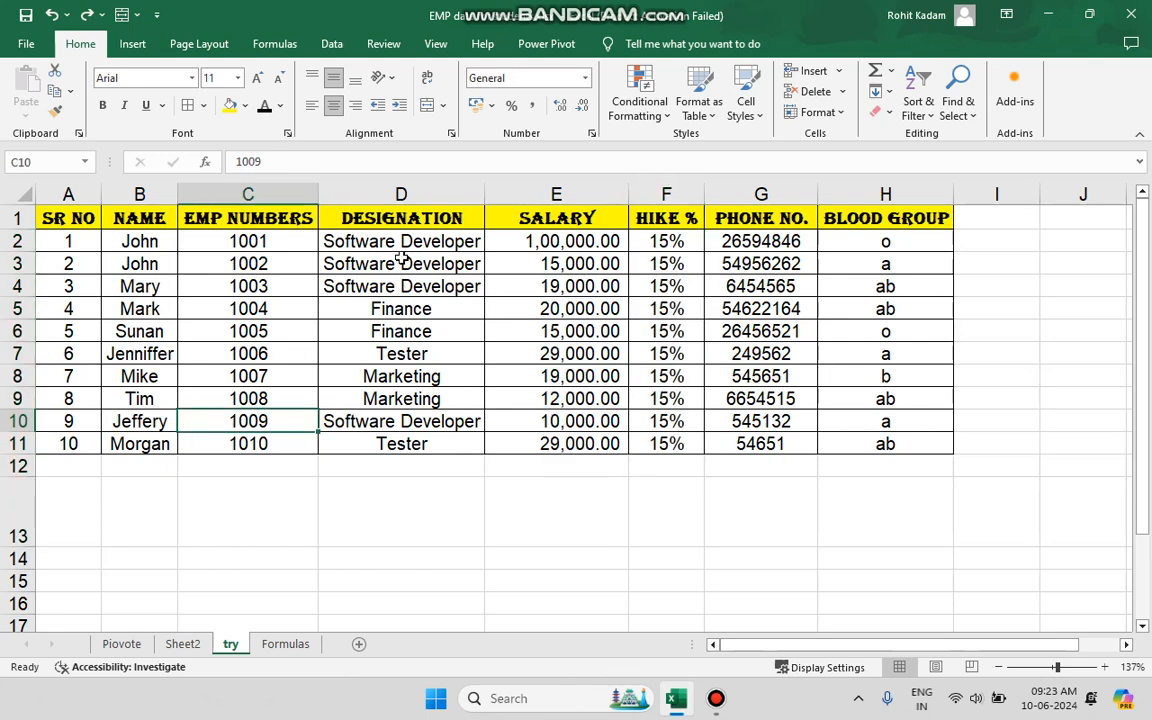